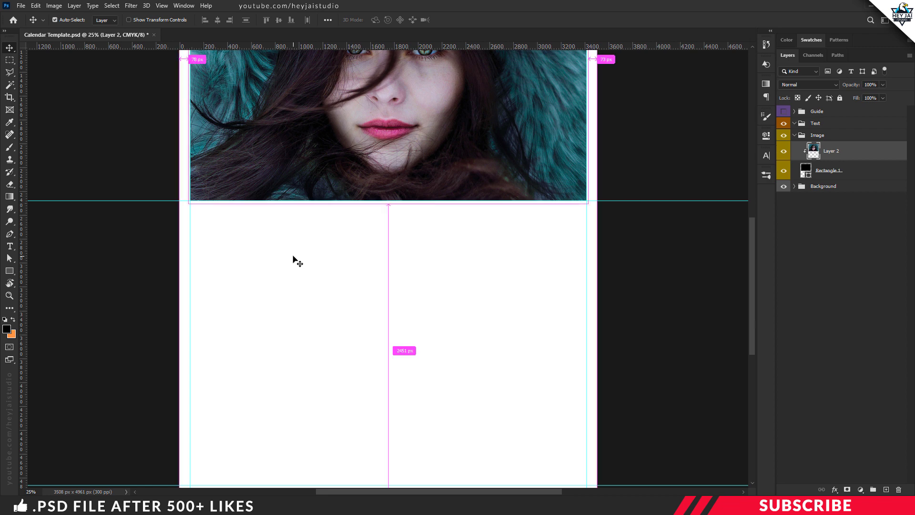
# Step: Show and expand the Guide group and add a new layer above Guide 1
pyautogui.hotkey('ctrl', '-')
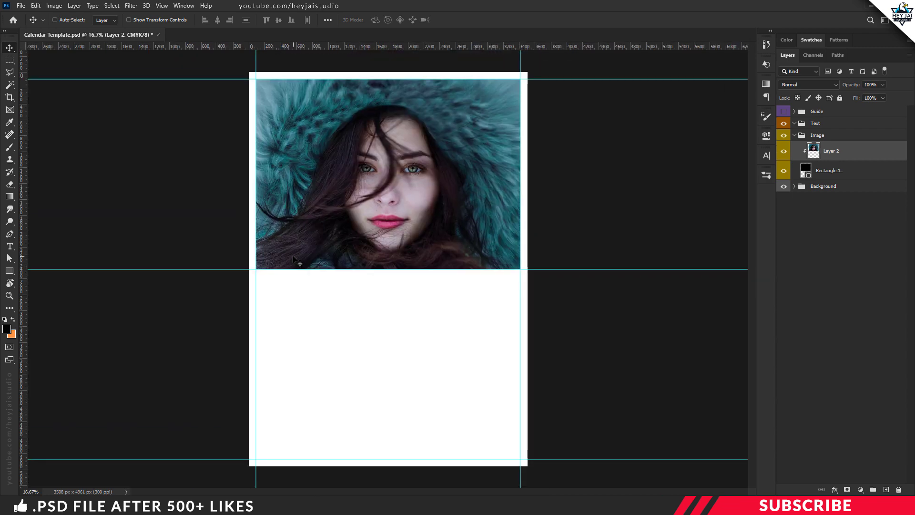
pyautogui.click(813, 111)
pyautogui.click(784, 112)
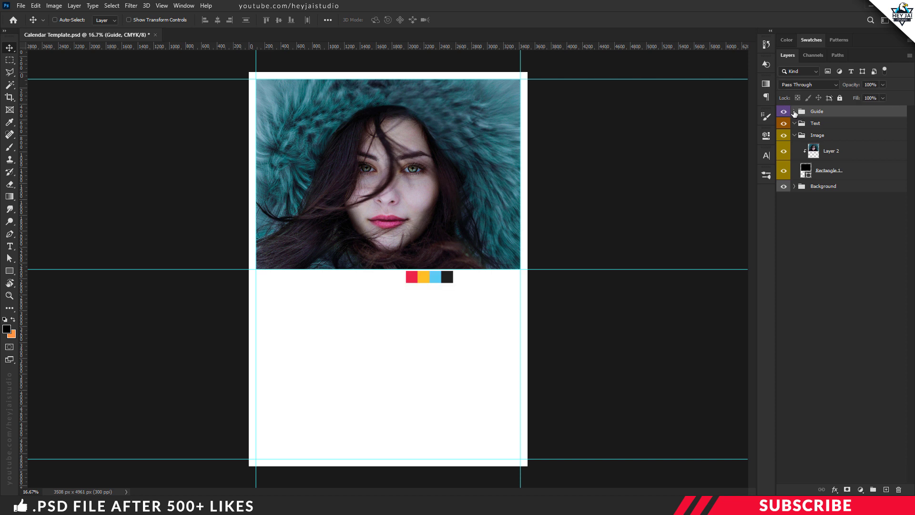
pyautogui.click(794, 111)
pyautogui.click(832, 128)
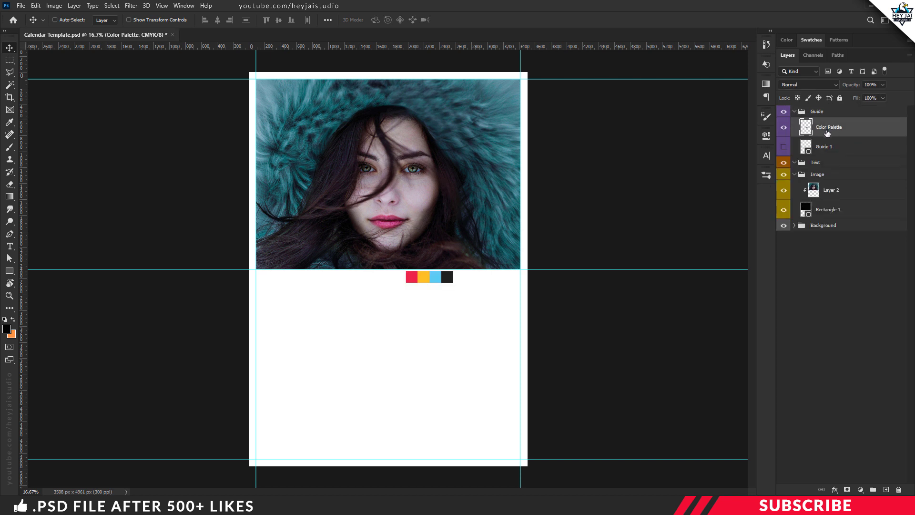
pyautogui.click(829, 148)
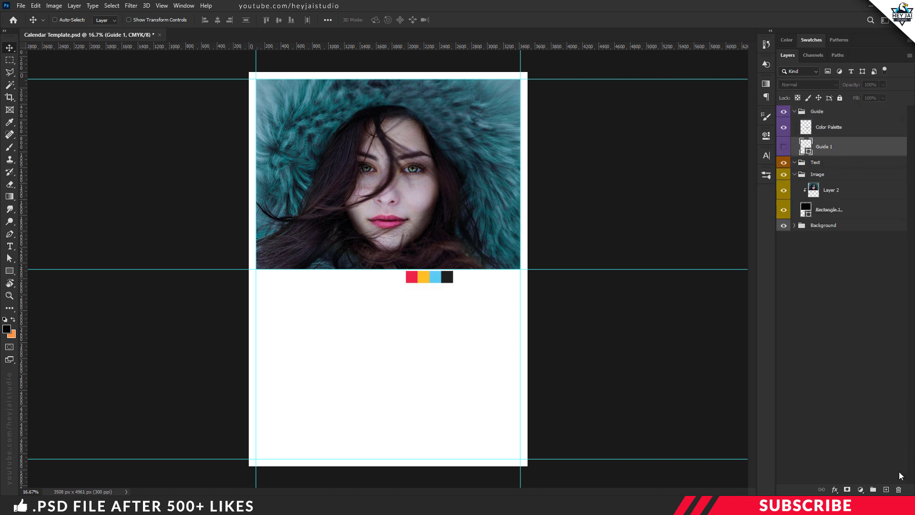
pyautogui.click(886, 490)
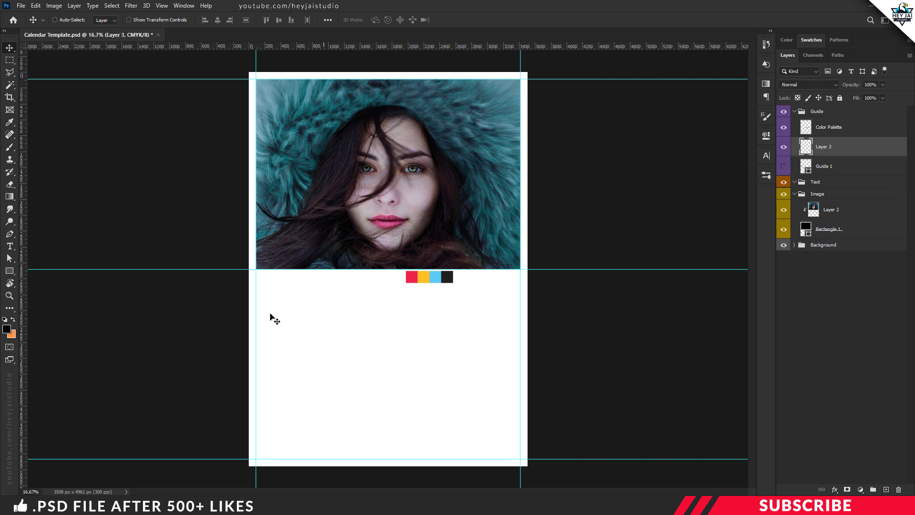
# Step: Set the foreground colour to the palette's light blue, #5acbf5
pyautogui.click(7, 329)
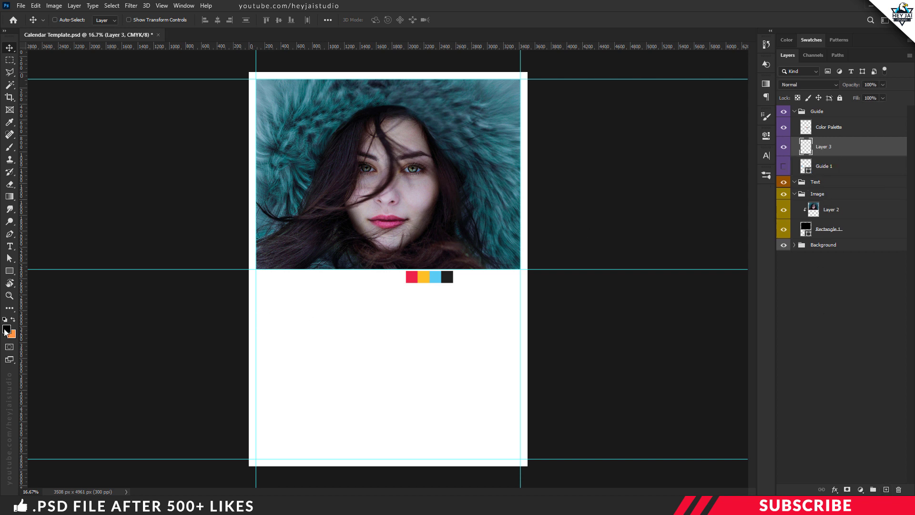
pyautogui.click(433, 276)
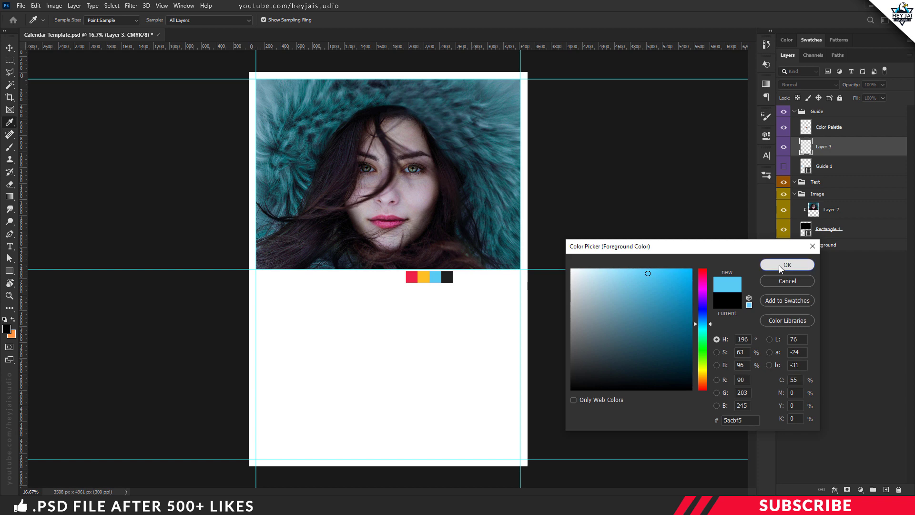
pyautogui.click(779, 265)
# Step: Draw a light blue rectangle about 88 × 602 px in the page's left margin, below the photo
pyautogui.click(12, 273)
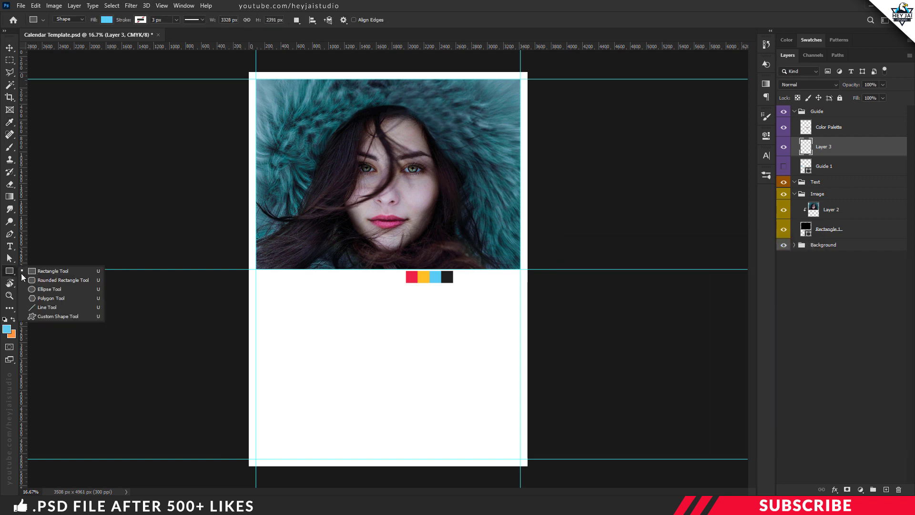
pyautogui.click(41, 273)
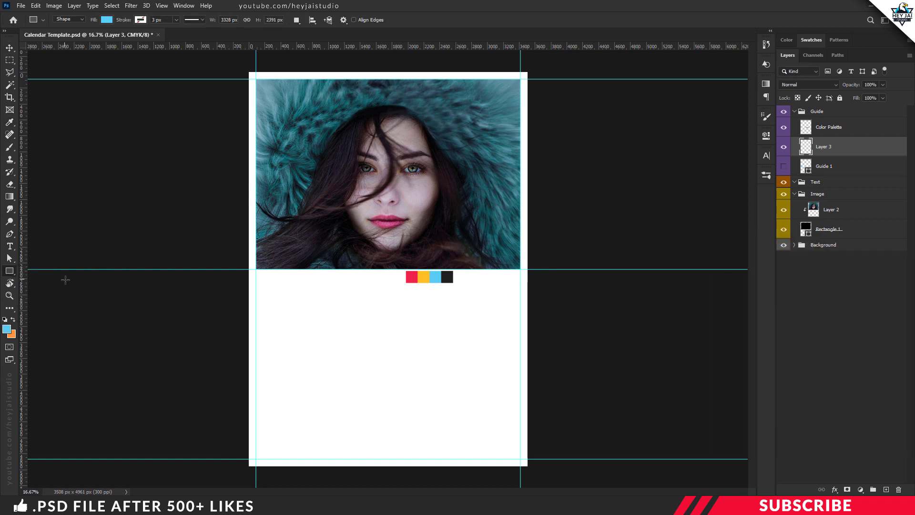
pyautogui.hotkey('ctrl', '+')
pyautogui.scroll(-3, 103, 324)
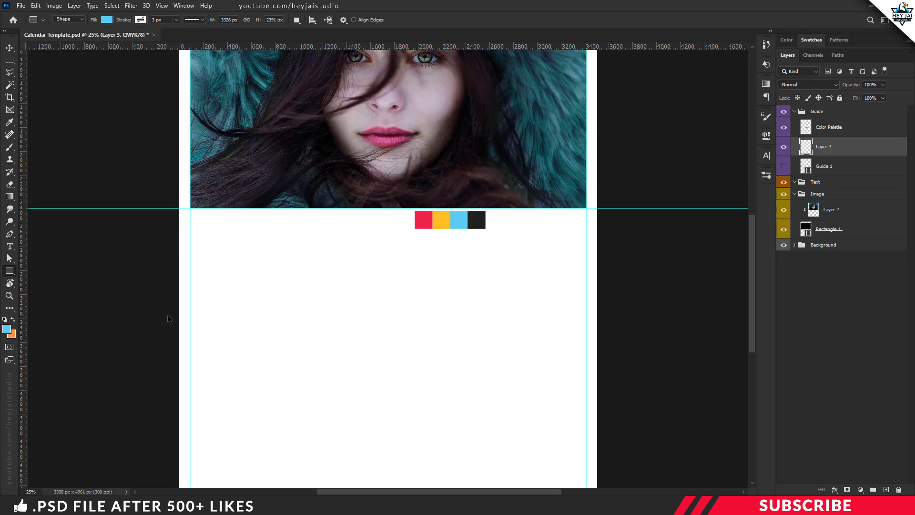
pyautogui.hotkey('ctrl', '+')
pyautogui.hscroll(-3, 337, 476)
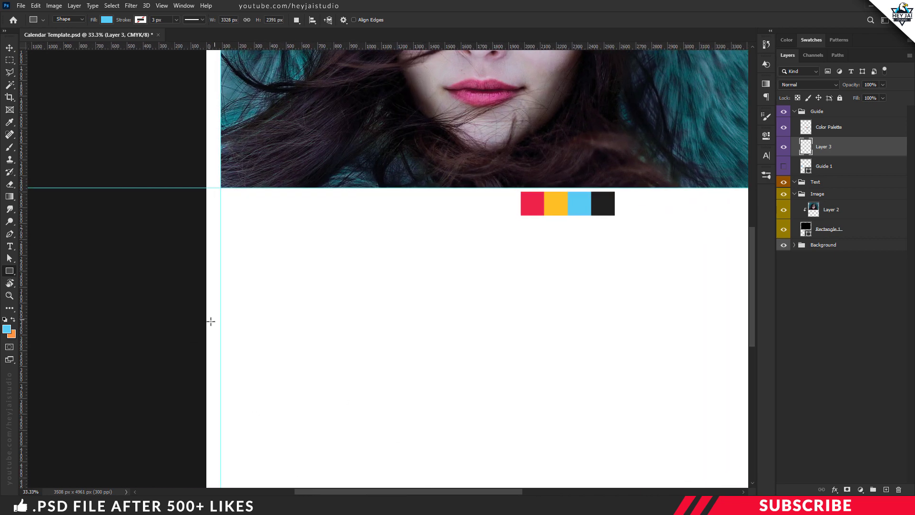
pyautogui.moveTo(210, 279); pyautogui.dragTo(221, 372)
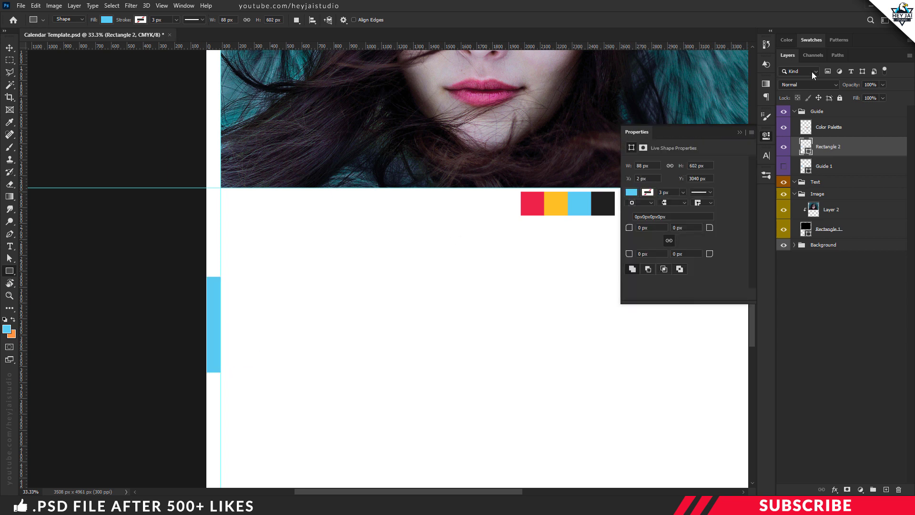
pyautogui.click(765, 136)
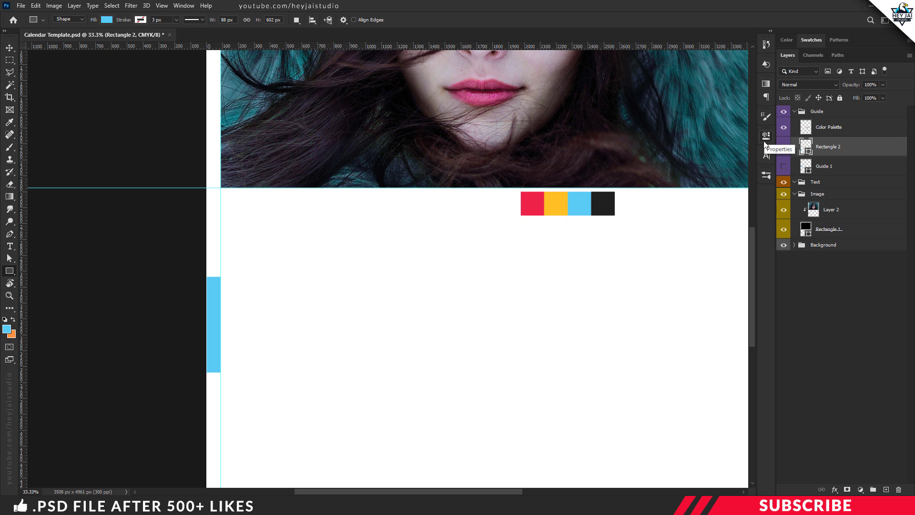
# Step: Compare the new rectangle with the Guide 1 shape by briefly showing that layer and hiding it again
pyautogui.hotkey('ctrl', '-')
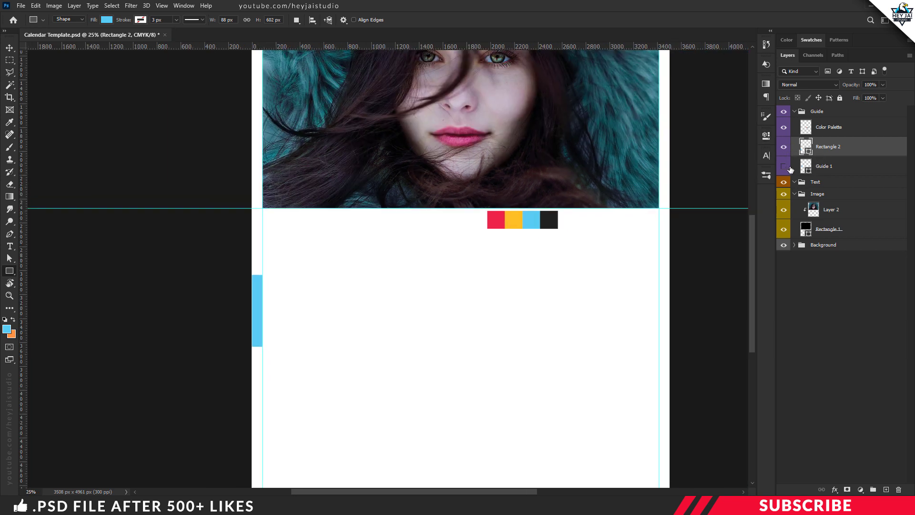
pyautogui.click(785, 168)
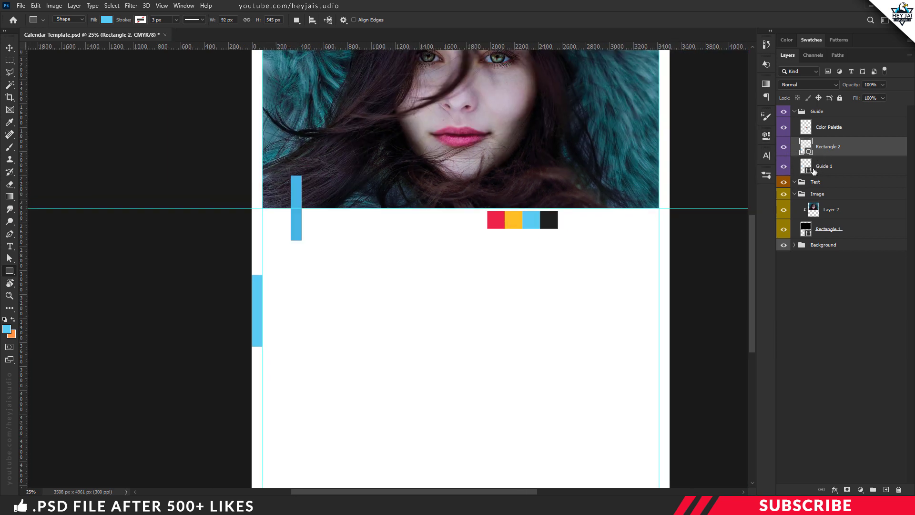
pyautogui.click(784, 168)
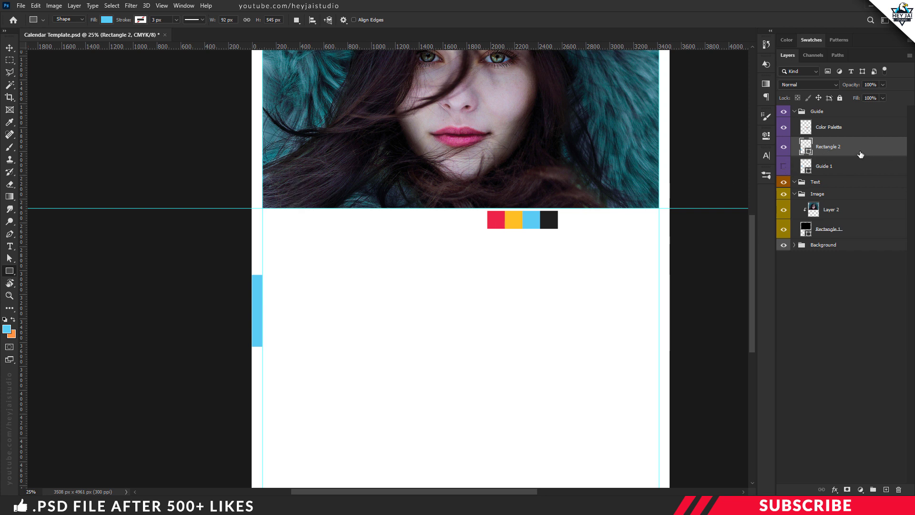
# Step: Move the rectangle just inside the left margin guide and add a vertical guide along its inner edge
pyautogui.press('v')
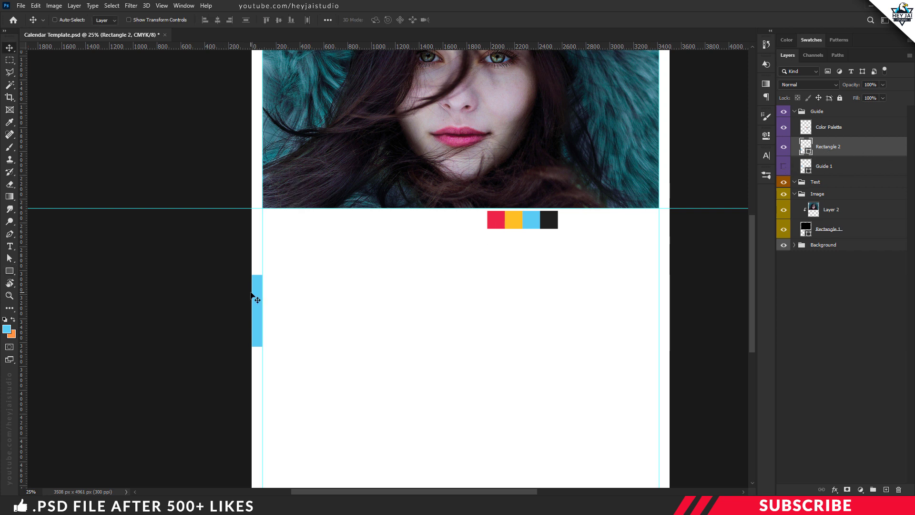
pyautogui.moveTo(256, 298); pyautogui.dragTo(303, 279)
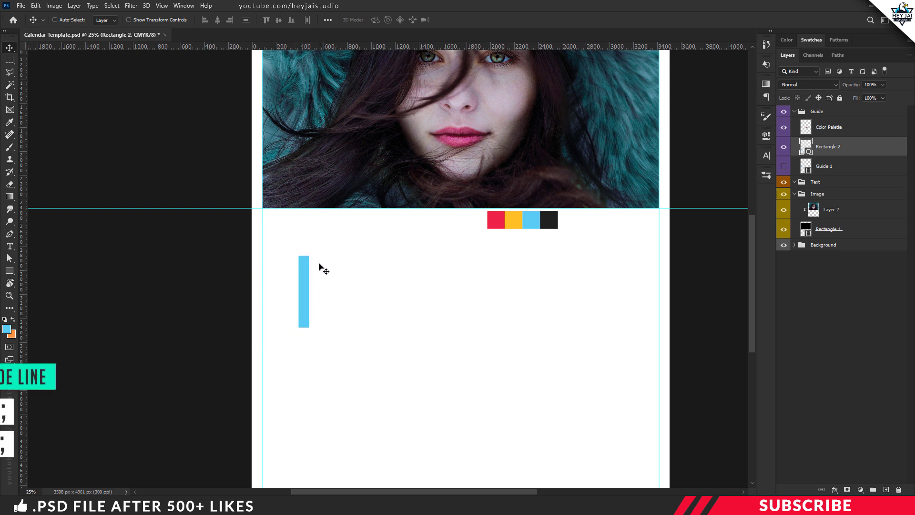
pyautogui.scroll(-2, 358, 245)
pyautogui.scroll(-3, 358, 246)
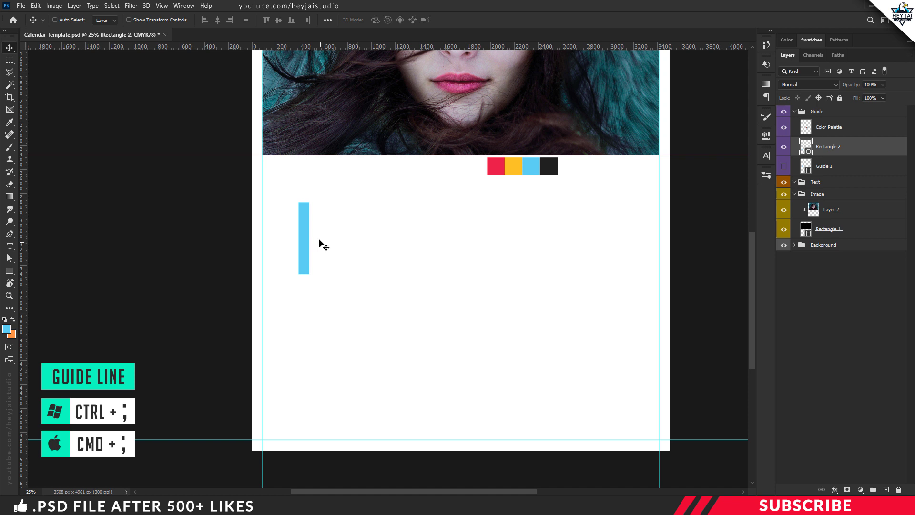
pyautogui.moveTo(306, 239); pyautogui.dragTo(271, 234)
pyautogui.moveTo(24, 188); pyautogui.dragTo(272, 229)
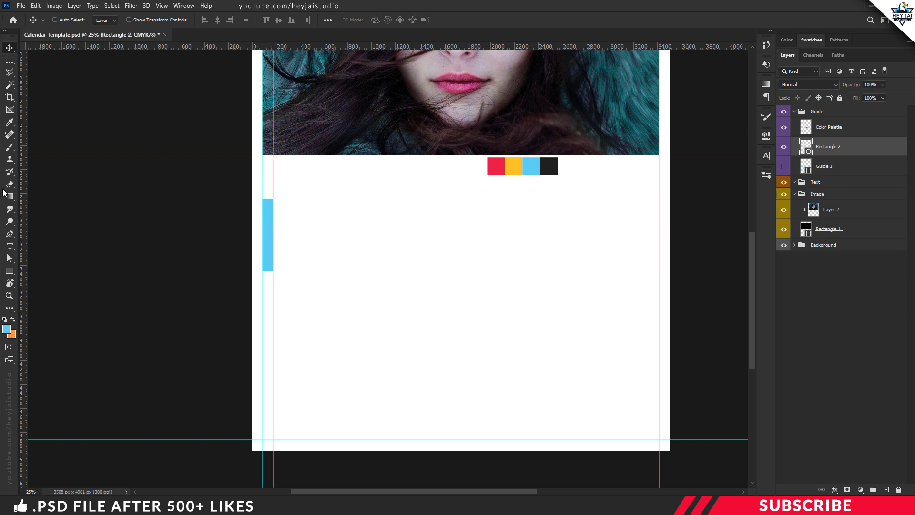
pyautogui.click(161, 6)
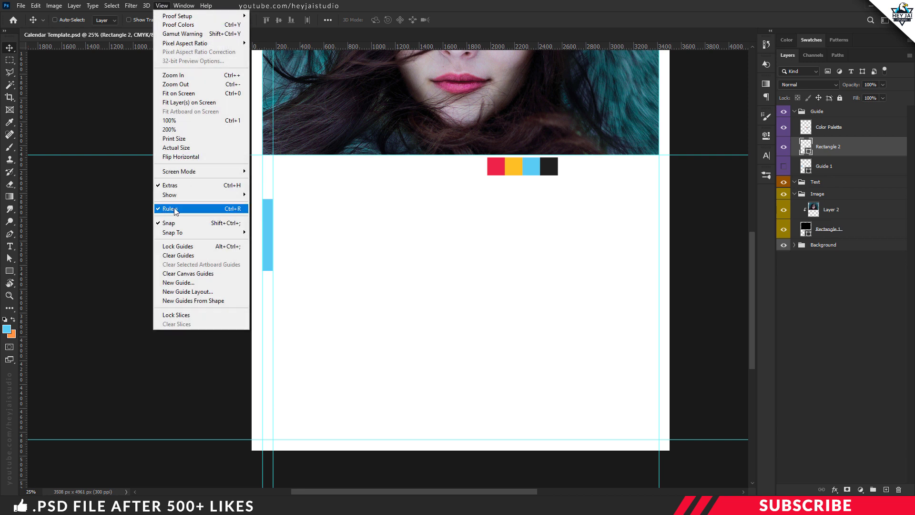
pyautogui.click(107, 191)
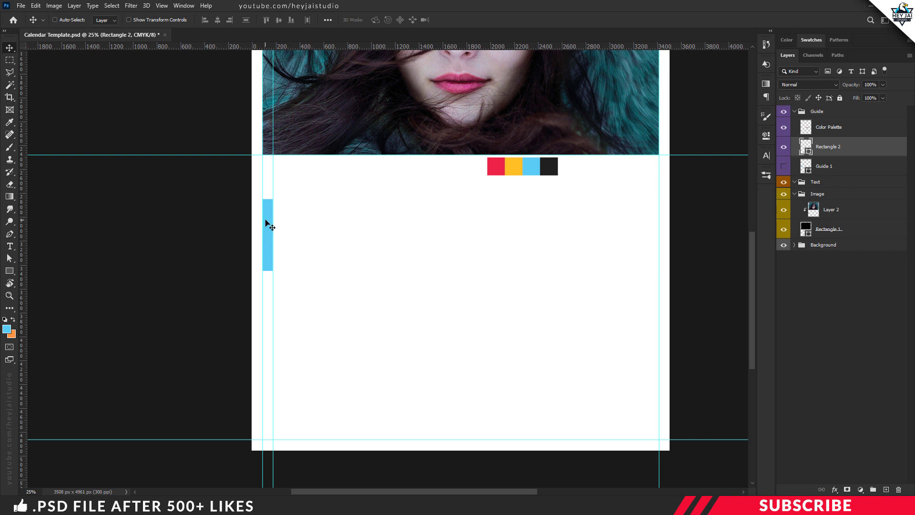
# Step: Move the rectangle just inside the right margin guide and add a vertical guide along its inner edge
pyautogui.moveTo(268, 223); pyautogui.dragTo(653, 222)
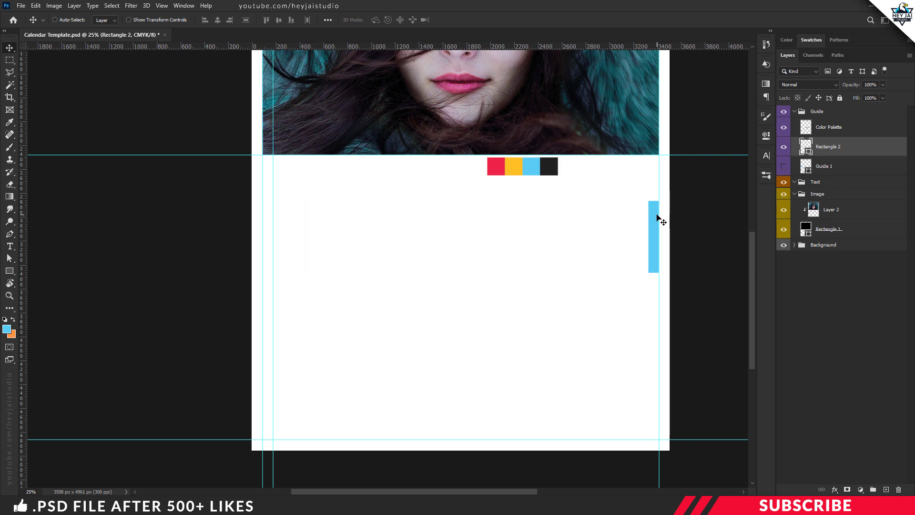
pyautogui.moveTo(25, 163); pyautogui.dragTo(448, 229)
# Step: Rotate the rectangle 90° clockwise and use it as a spacer for a horizontal guide just above the bottom margin guide
pyautogui.hotkey('ctrl', 't')
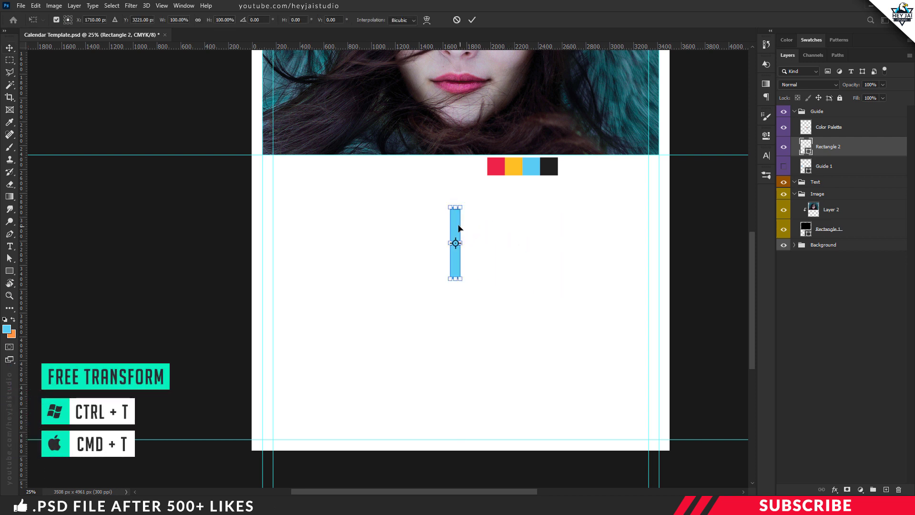
pyautogui.rightClick(459, 229)
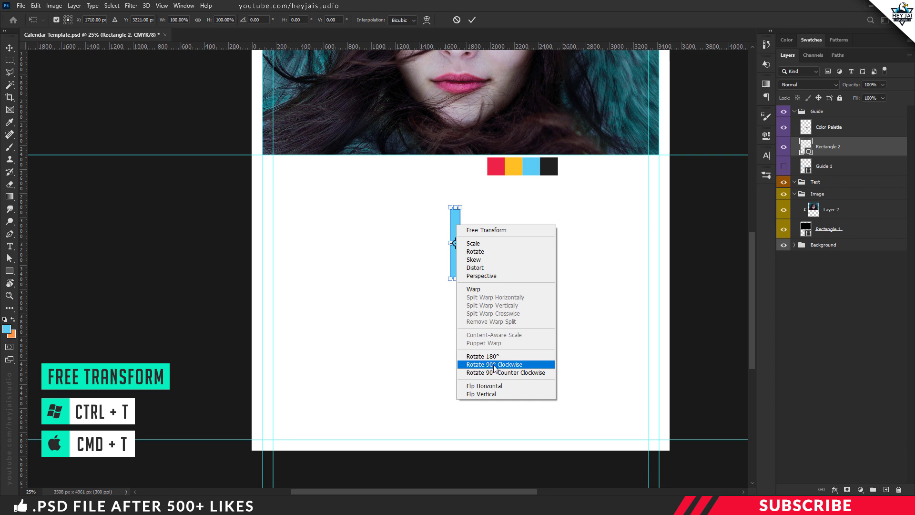
pyautogui.click(508, 365)
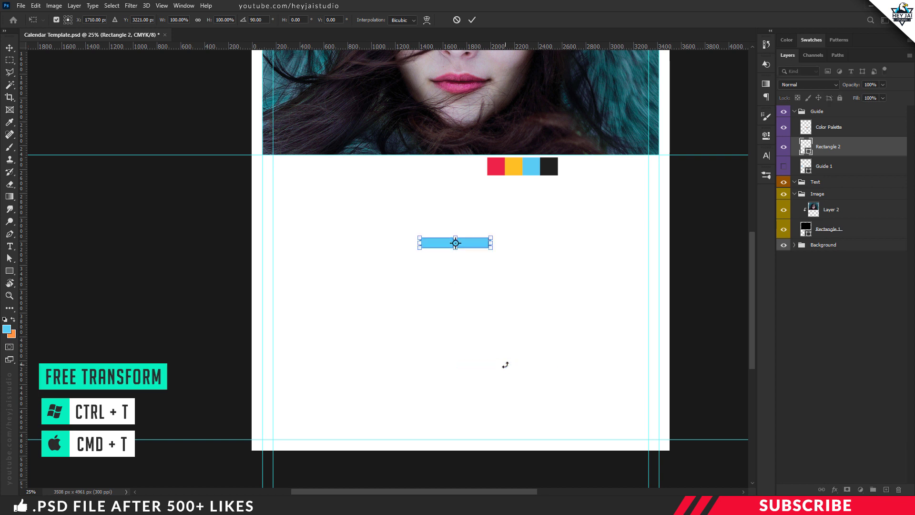
pyautogui.press('Return')
pyautogui.moveTo(449, 251); pyautogui.dragTo(437, 435)
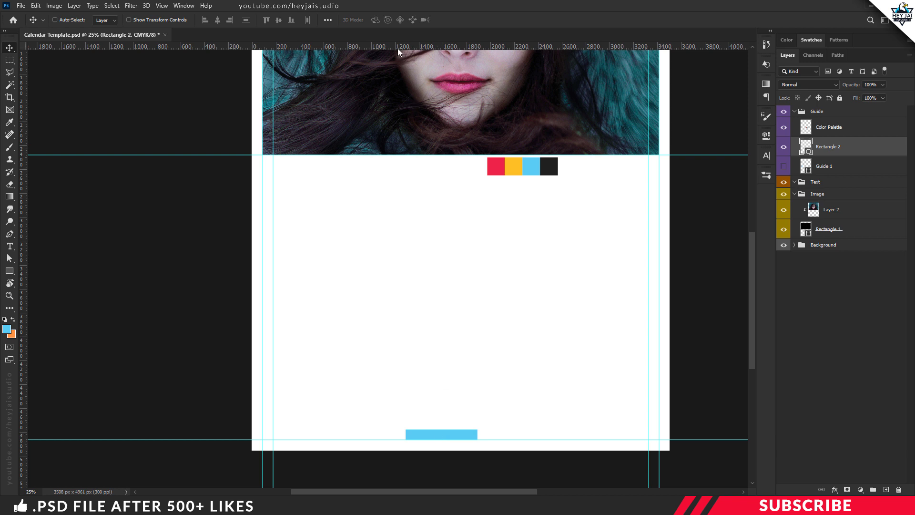
pyautogui.moveTo(398, 49); pyautogui.dragTo(511, 429)
# Step: Use the rectangle as a spacer for a horizontal guide just below the photo's lower edge, and hide the Rectangle 2 layer
pyautogui.moveTo(453, 437); pyautogui.dragTo(356, 164)
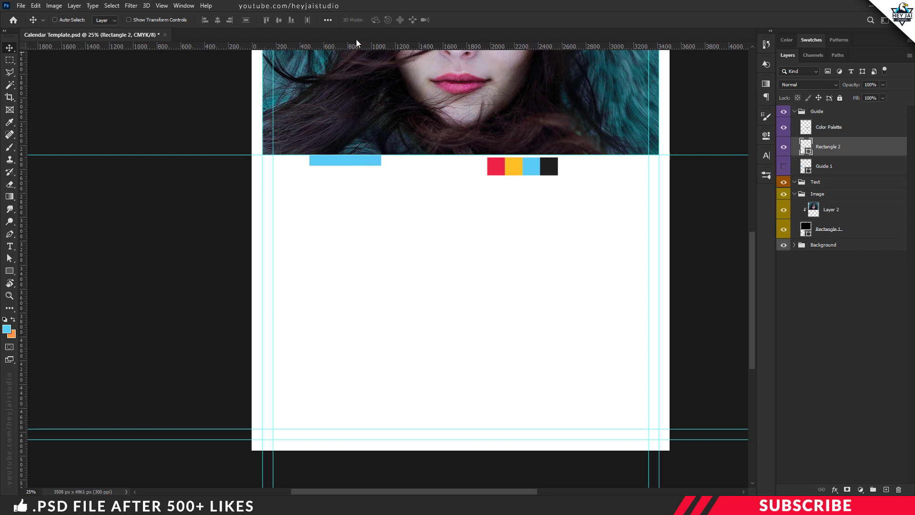
pyautogui.moveTo(359, 67); pyautogui.dragTo(370, 166)
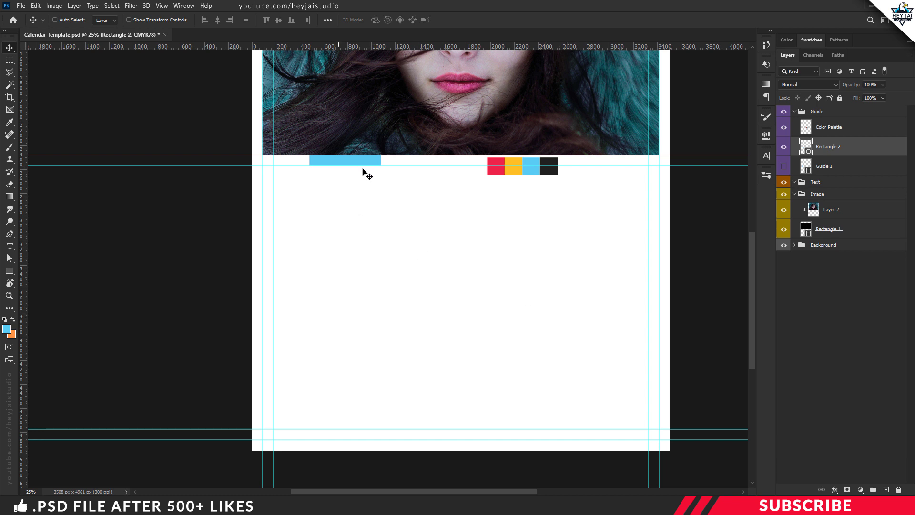
pyautogui.click(784, 147)
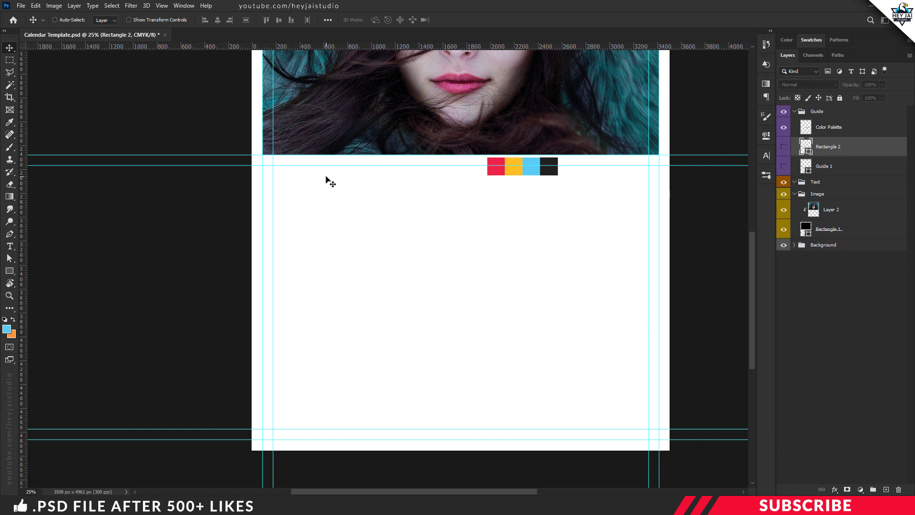
# Step: Collapse the Image group and add a new layer inside the Text group
pyautogui.click(794, 194)
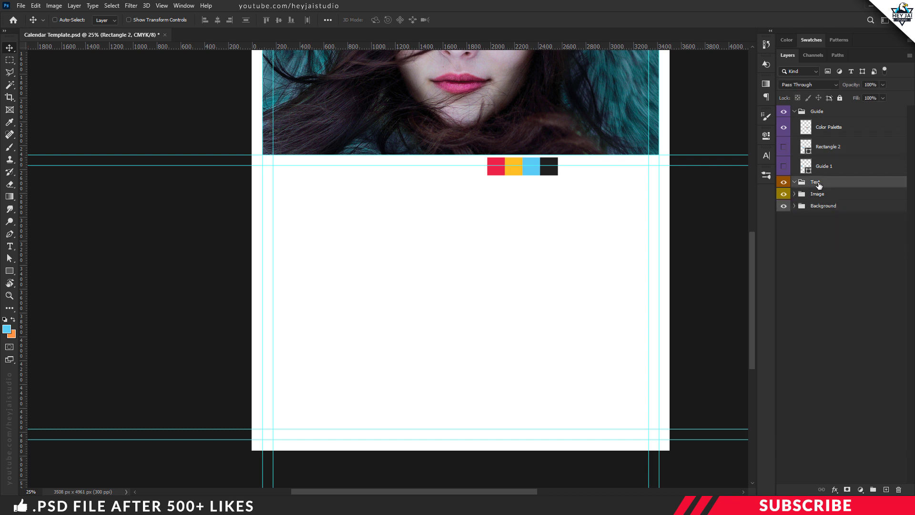
pyautogui.click(822, 186)
pyautogui.click(886, 490)
# Step: Set the foreground colour to the palette's near-black, #20201f, and activate the Type tool
pyautogui.click(7, 329)
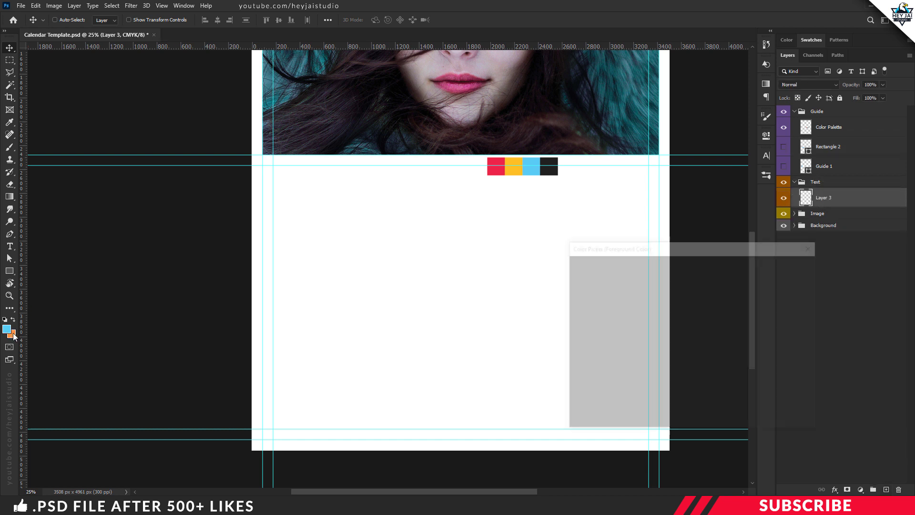
pyautogui.click(555, 170)
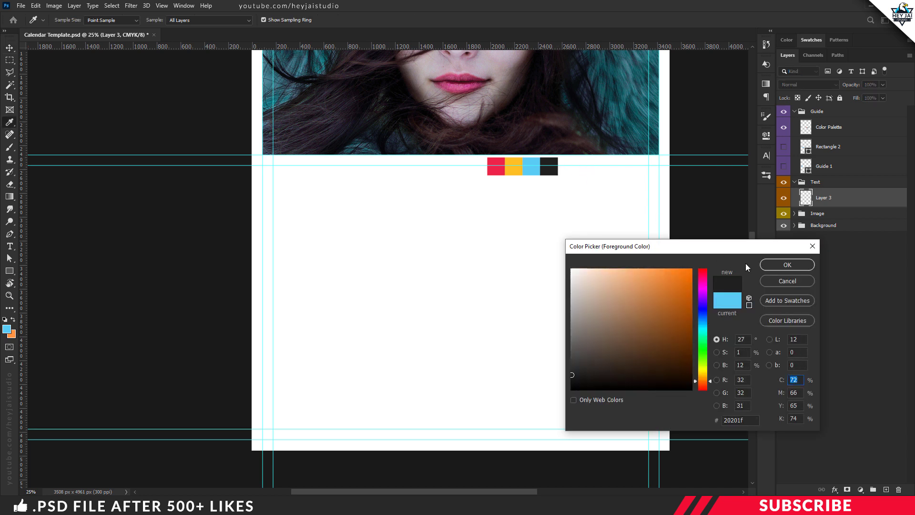
pyautogui.click(787, 265)
pyautogui.press('v')
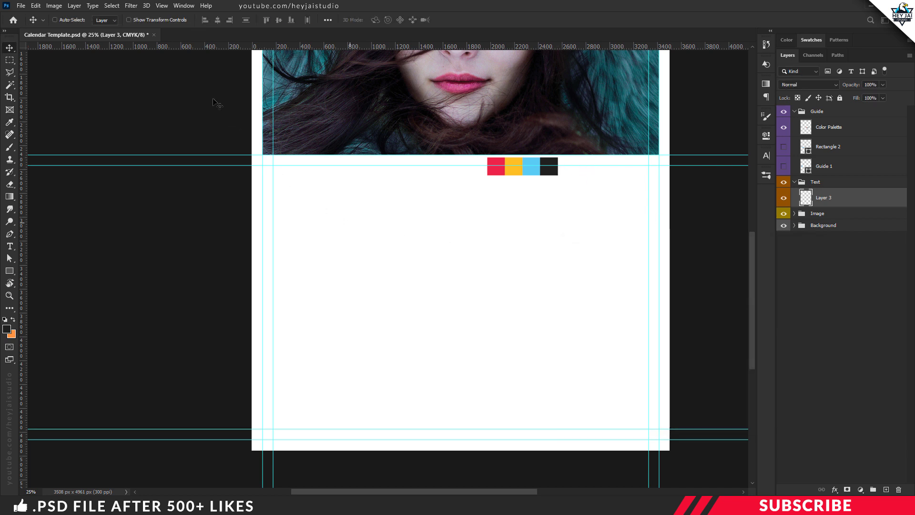
pyautogui.press('t')
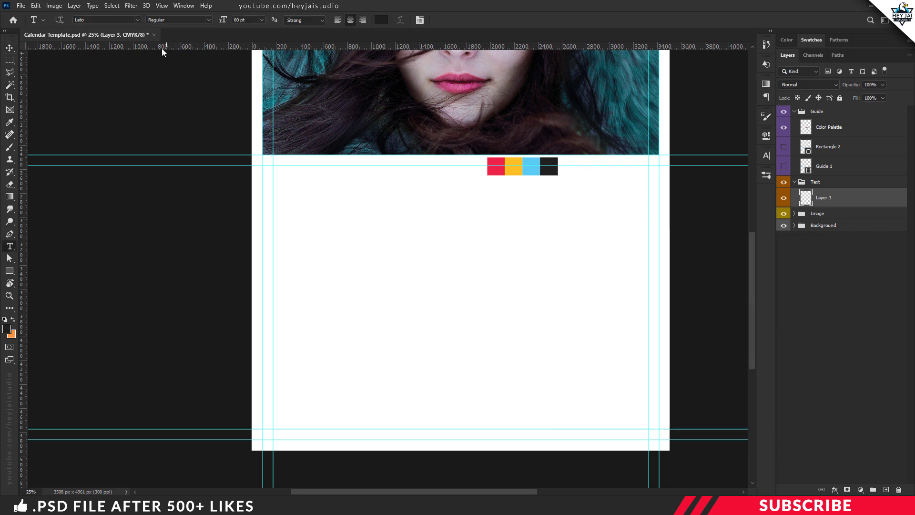
# Step: Add the title "2030 CALENDAR" in Lato Black at 50 pt and move it to the upper-left inner margin guides
pyautogui.rightClick(8, 247)
pyautogui.click(13, 250)
pyautogui.click(162, 20)
pyautogui.write('Bold')
pyautogui.press('Tab')
pyautogui.write('50')
pyautogui.click(300, 201)
pyautogui.write('2030 CALENDAR')
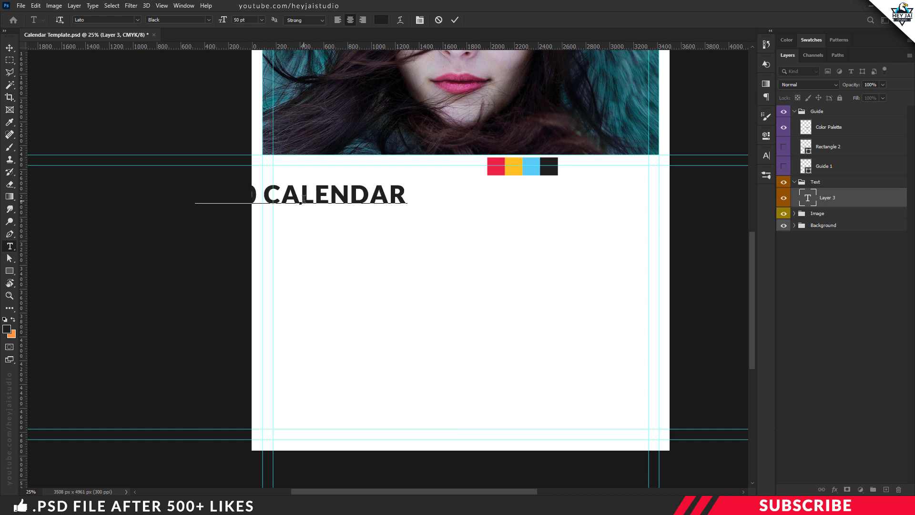
pyautogui.hotkey('ctrl', 'Return')
pyautogui.press('v')
pyautogui.moveTo(303, 199); pyautogui.dragTo(494, 179)
# Step: Set the word "CALENDAR" in the title to 25 pt
pyautogui.press('t')
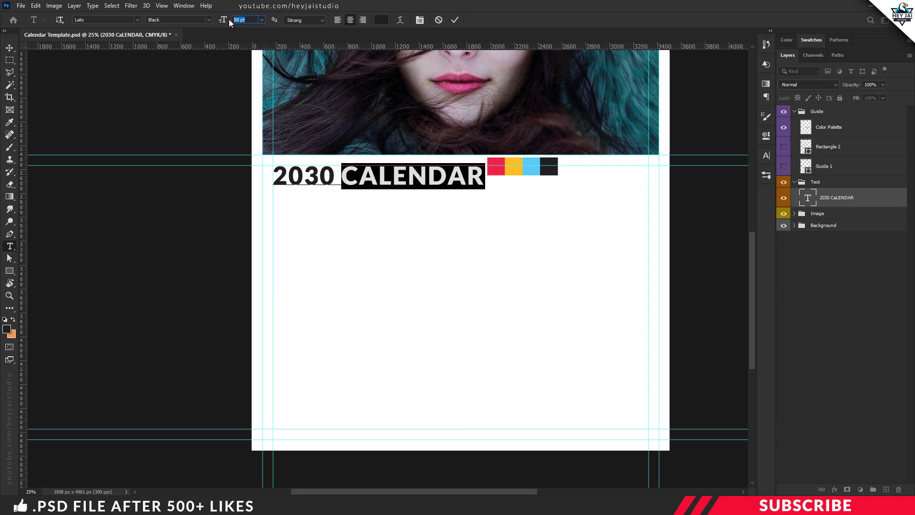
pyautogui.press('Return')
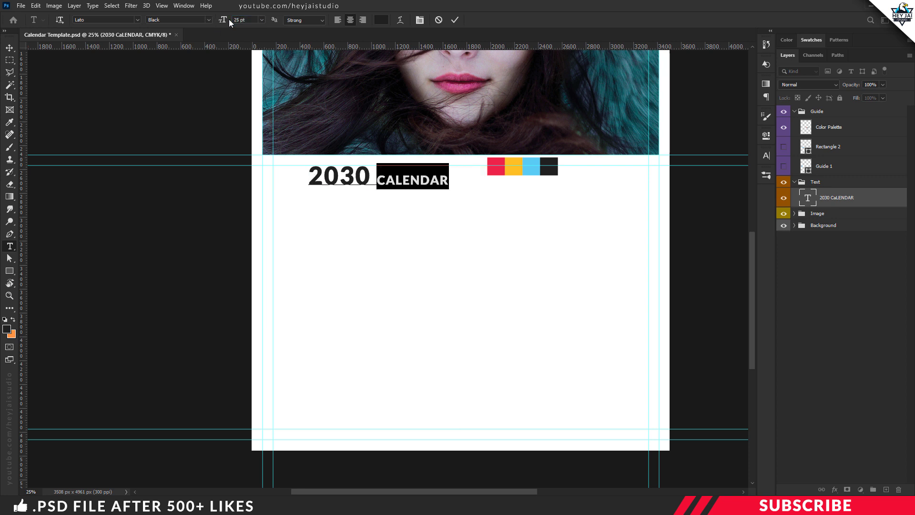
pyautogui.click(396, 177)
pyautogui.hotkey('ctrl', 'Return')
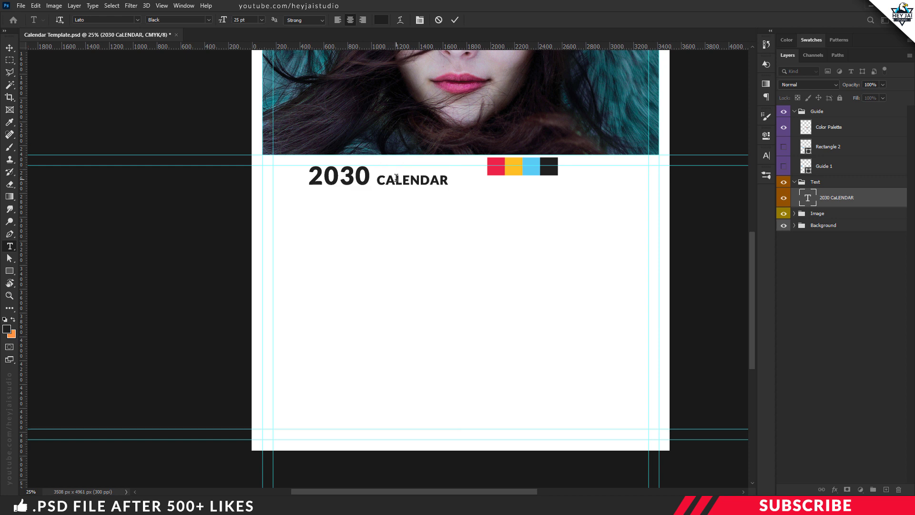
# Step: Move the resized title so its left edge lines up with the left inner margin guide
pyautogui.press('v')
pyautogui.moveTo(400, 180); pyautogui.dragTo(367, 178)
pyautogui.press('Left')
pyautogui.press('Left')
pyautogui.press('Left')
pyautogui.press('Left')
pyautogui.press('Left')
pyautogui.press('Left')
pyautogui.press('Left')
pyautogui.press('Left')
pyautogui.press('Left')
pyautogui.press('Left')
pyautogui.press('Left')
pyautogui.press('Left')
pyautogui.press('Left')
pyautogui.press('Left')
pyautogui.press('Left')
pyautogui.press('Left')
pyautogui.press('Left')
pyautogui.press('Left')
pyautogui.press('Left')
pyautogui.press('Left')
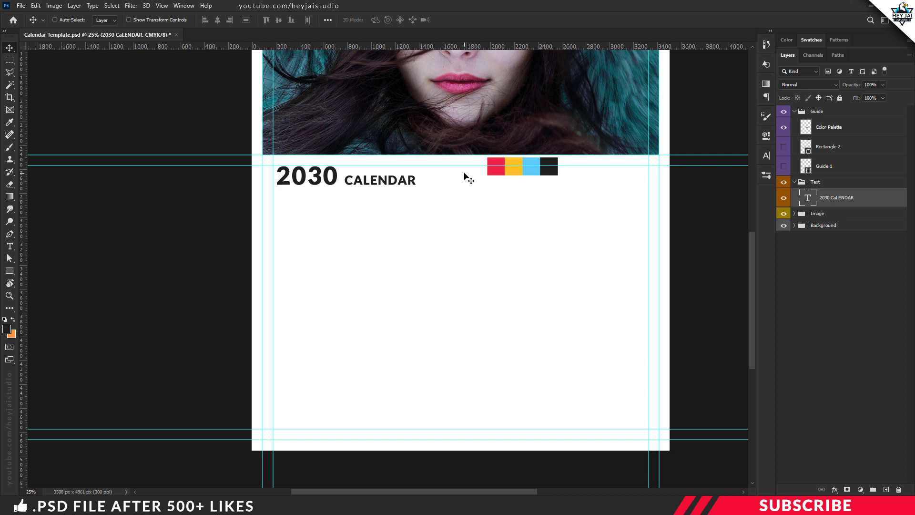
pyautogui.press('Left')
pyautogui.press('Left')
pyautogui.press('Left')
pyautogui.press('Left')
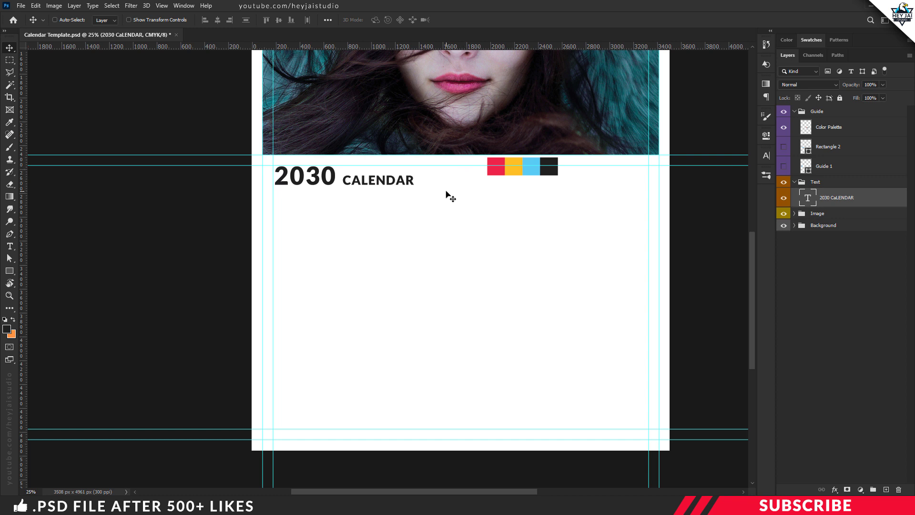
# Step: Show Rectangle 2, use it as a spacer for a horizontal guide just below the title, and hide it again
pyautogui.click(784, 149)
pyautogui.click(829, 149)
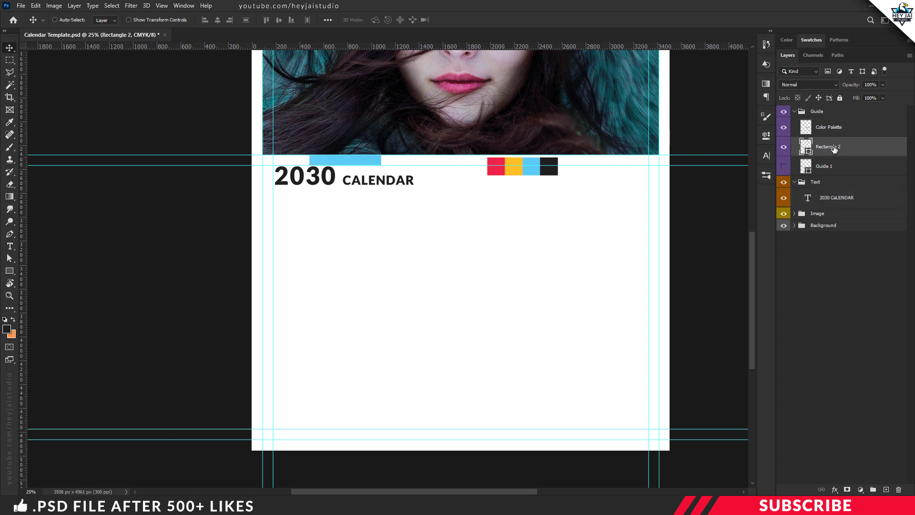
pyautogui.moveTo(361, 160); pyautogui.dragTo(333, 190)
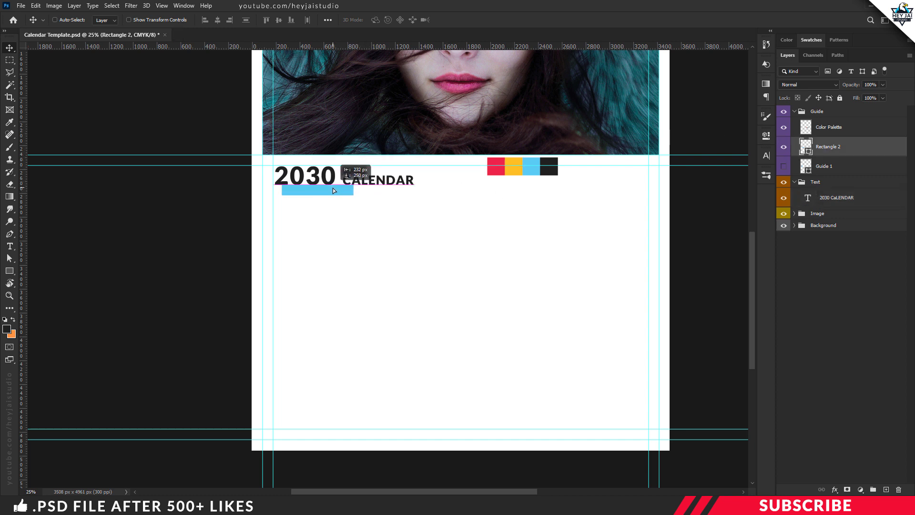
pyautogui.moveTo(334, 44); pyautogui.dragTo(373, 209)
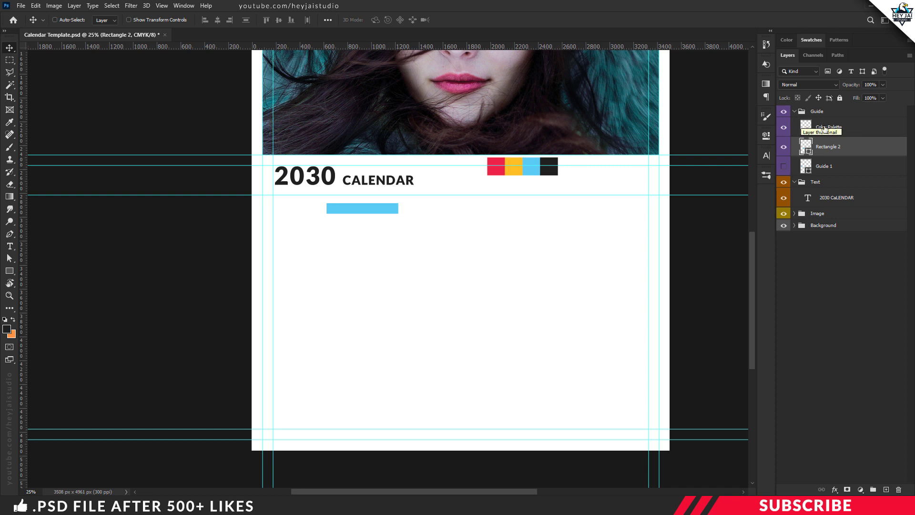
pyautogui.moveTo(386, 211); pyautogui.dragTo(484, 193)
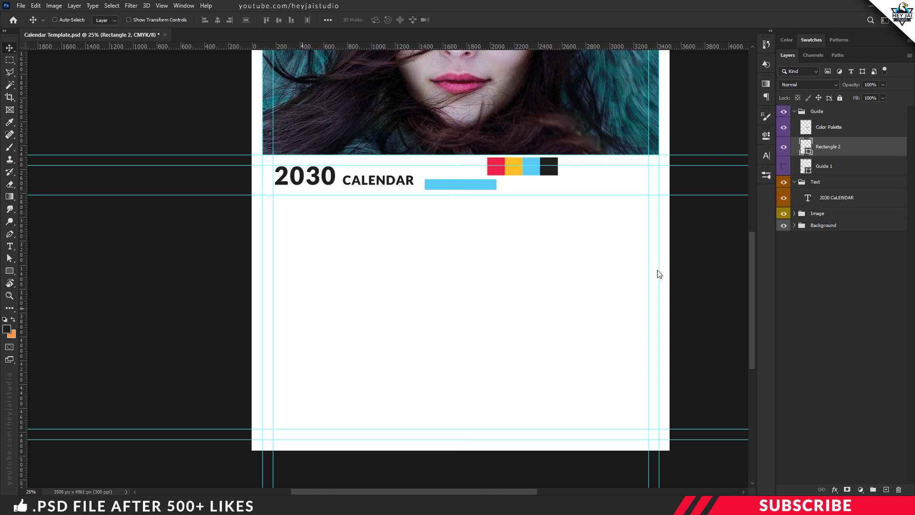
pyautogui.click(784, 149)
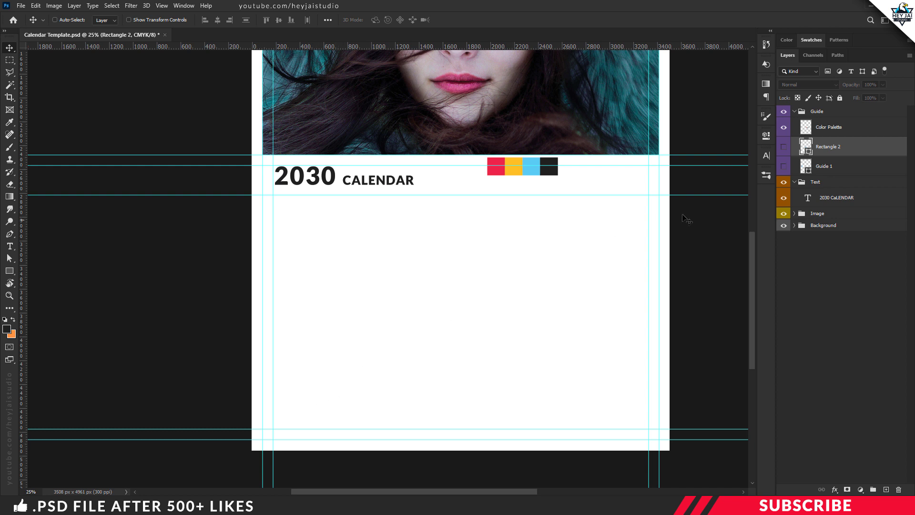
# Step: Create a group named "Jan" above the title layer inside the Text group
pyautogui.click(846, 200)
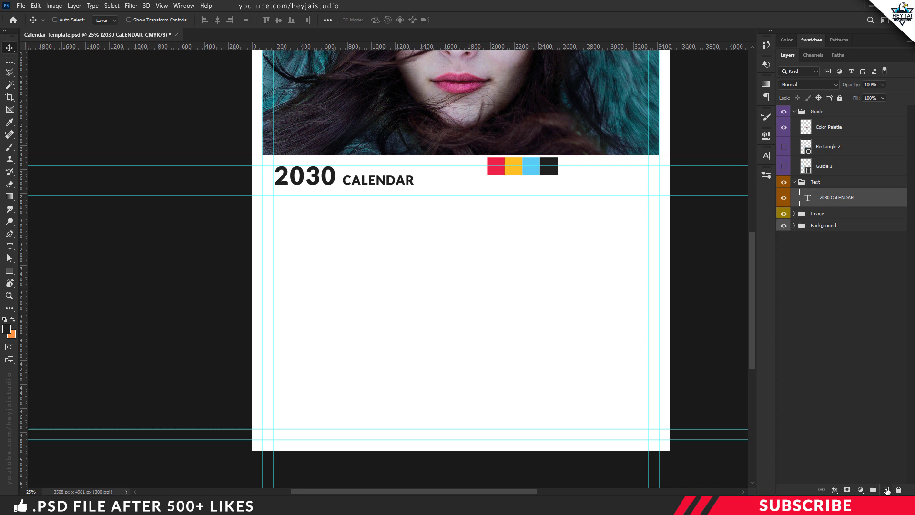
pyautogui.hotkey('ctrl', 'g')
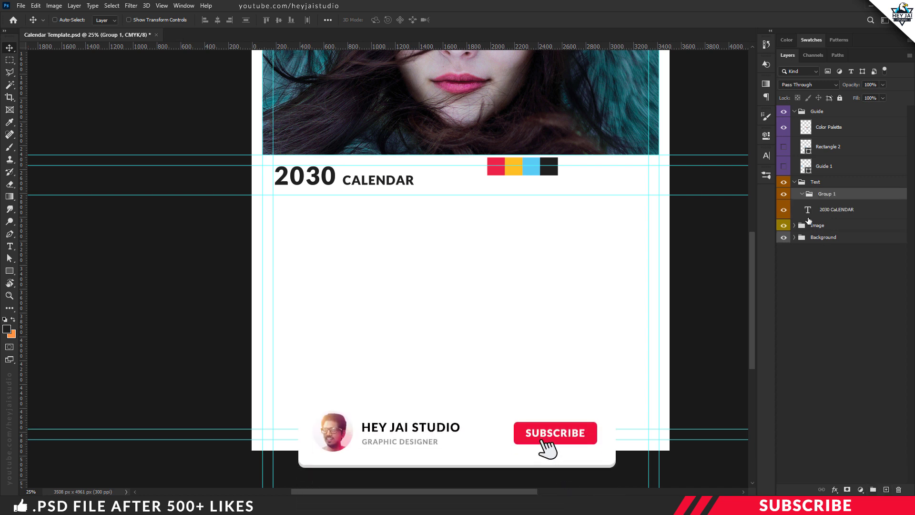
pyautogui.doubleClick(828, 194)
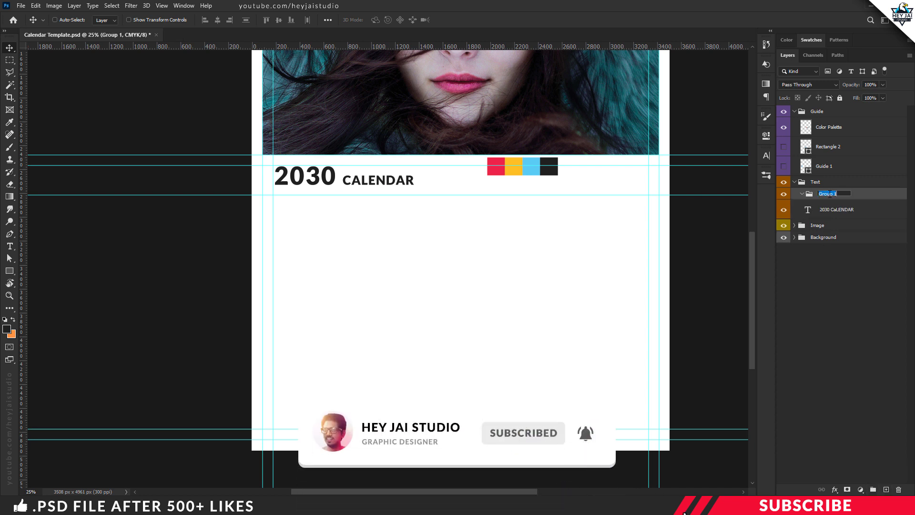
pyautogui.write('Jan')
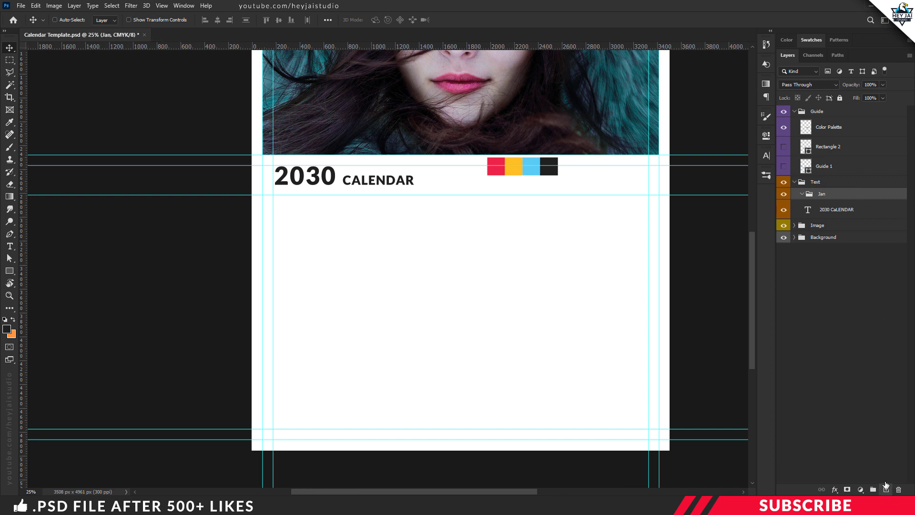
# Step: Add a new layer inside the Jan group and select it
pyautogui.click(885, 484)
pyautogui.click(802, 194)
pyautogui.click(803, 194)
pyautogui.click(840, 215)
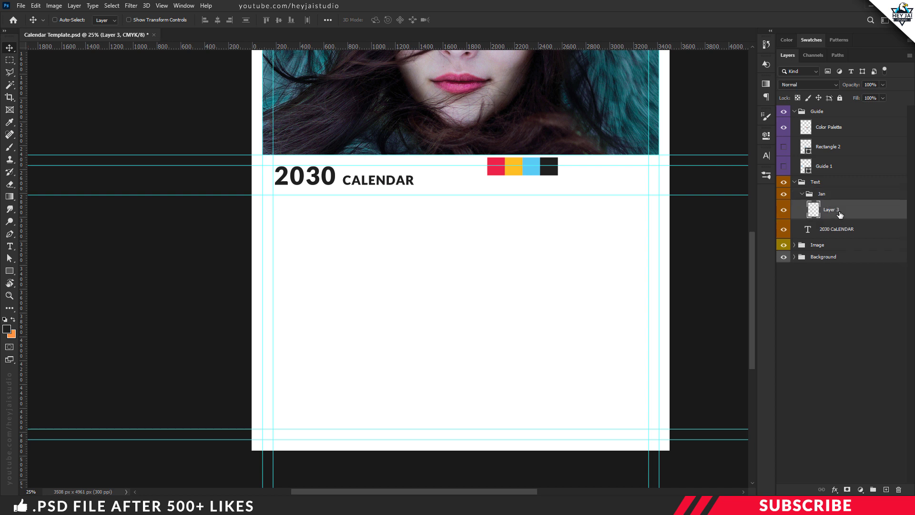
# Step: Set the foreground colour to the palette's yellow, #febe24, for drawing shapes
pyautogui.press('u')
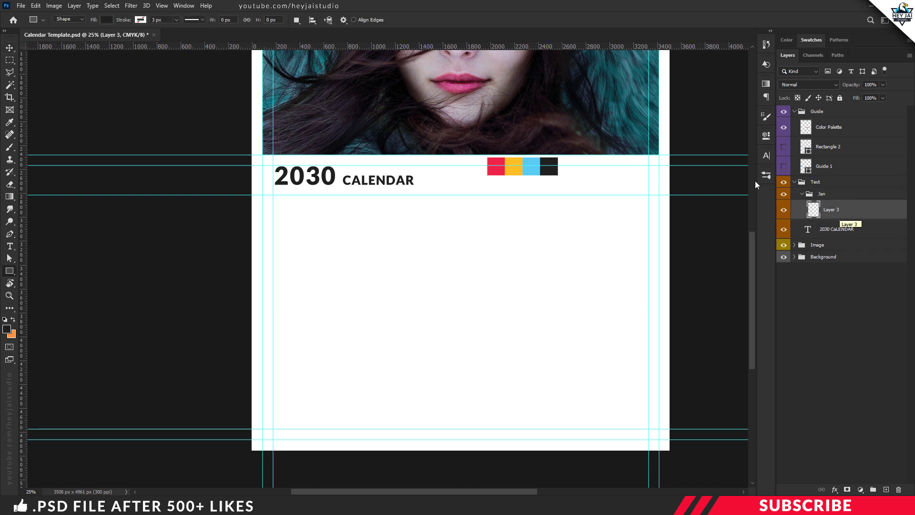
pyautogui.click(7, 329)
pyautogui.click(515, 167)
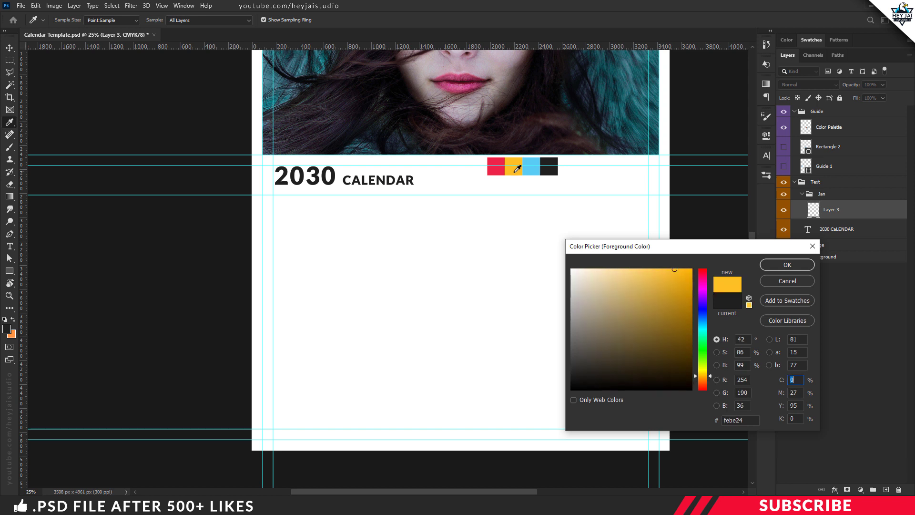
pyautogui.click(812, 265)
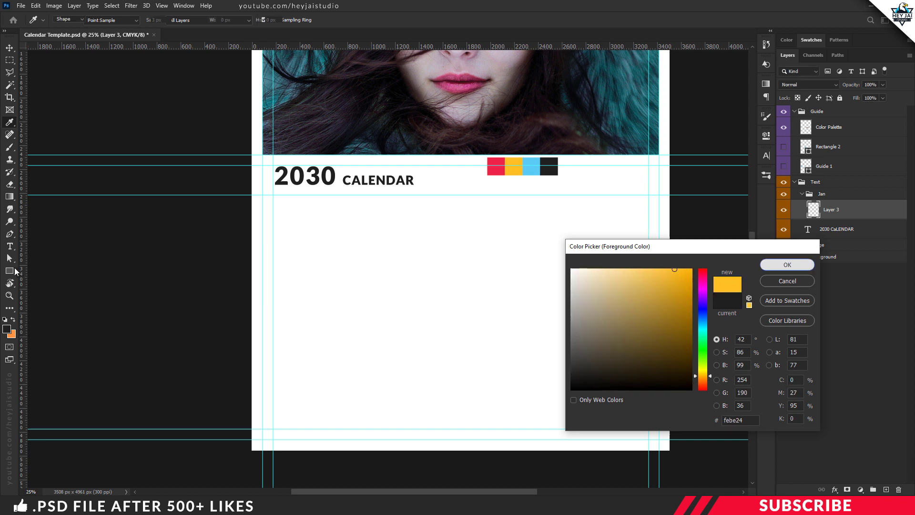
# Step: Create a yellow rectangle 718 px wide and 84 px high on the blank page area, and hide its properties
pyautogui.rightClick(8, 270)
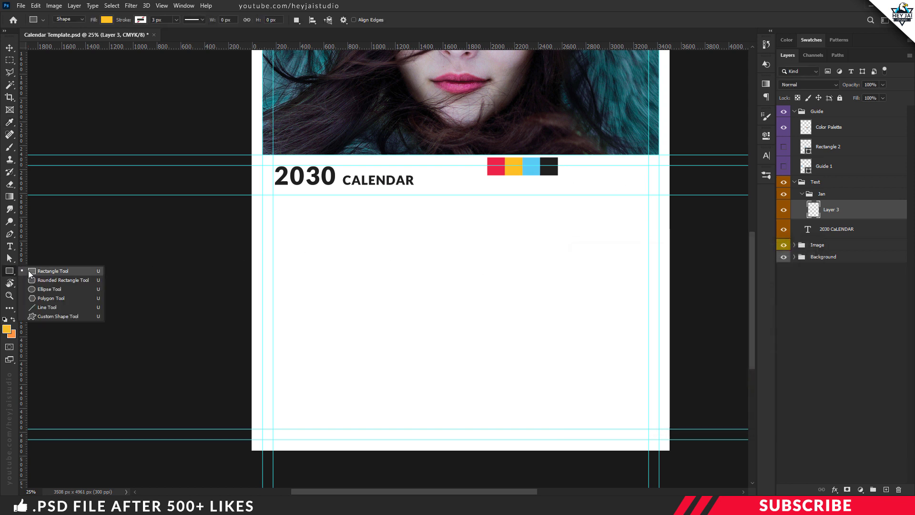
pyautogui.click(28, 271)
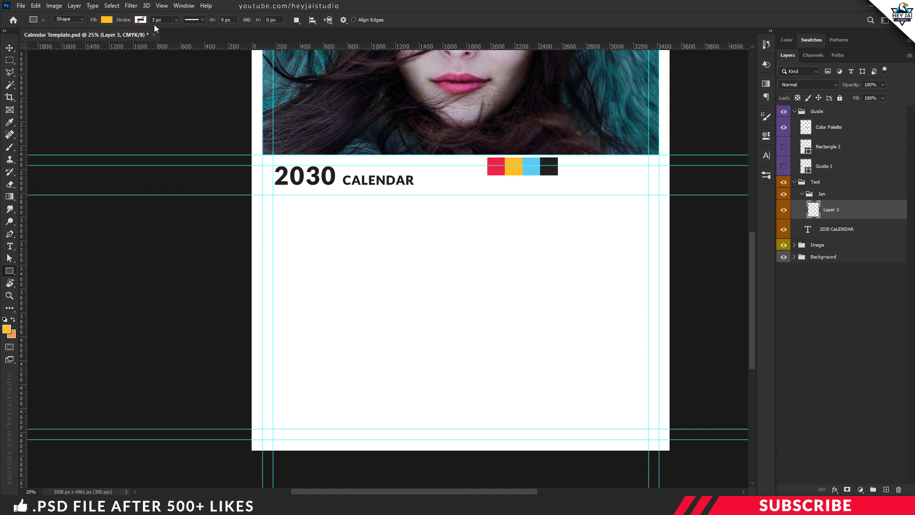
pyautogui.click(362, 262)
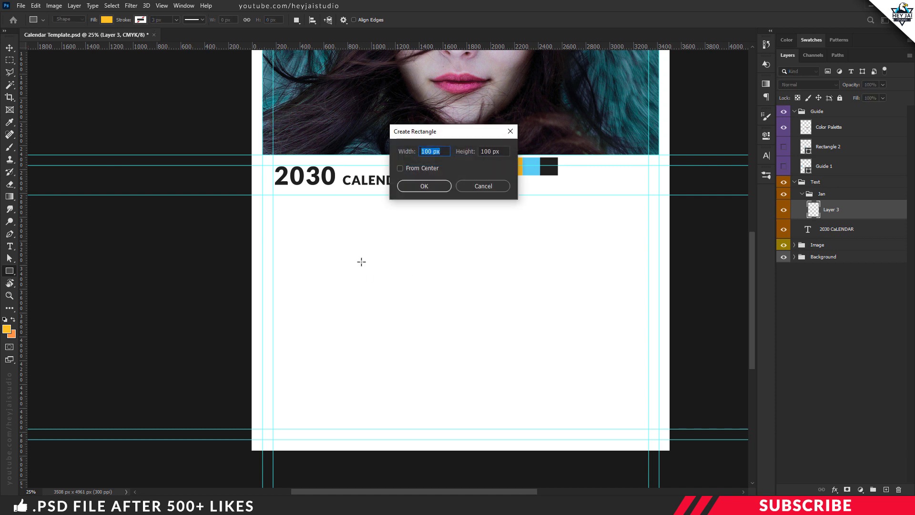
pyautogui.write('718')
pyautogui.press('Tab')
pyautogui.write('84')
pyautogui.press('Return')
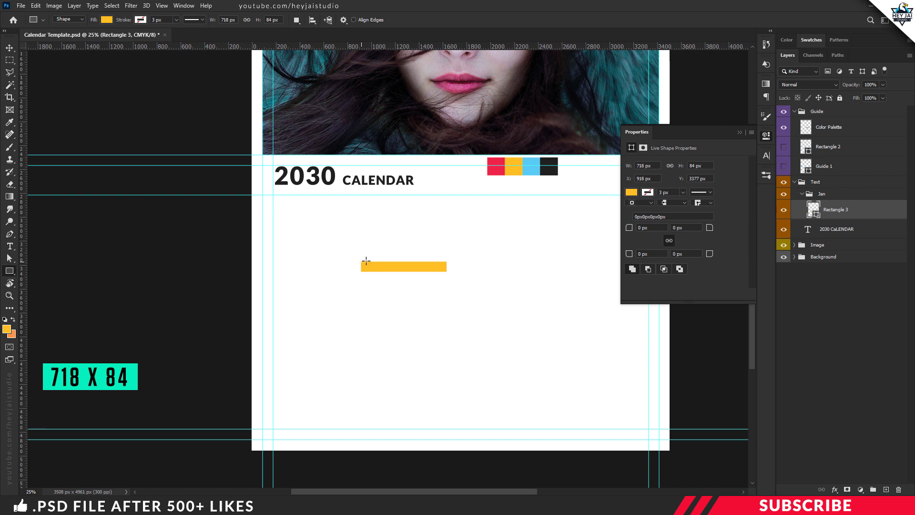
pyautogui.click(767, 136)
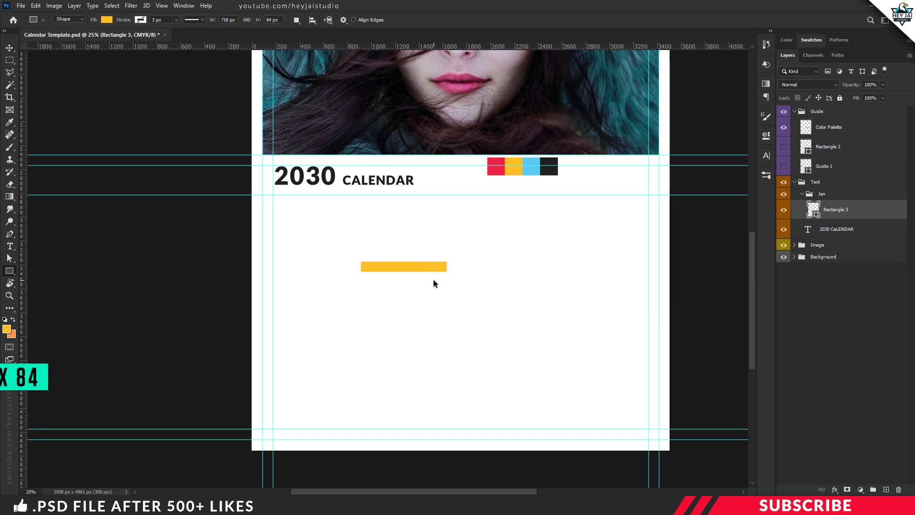
# Step: Move the yellow rectangle to the corner where the left inner margin guide meets the guide below the title
pyautogui.hotkey('ctrl', '+')
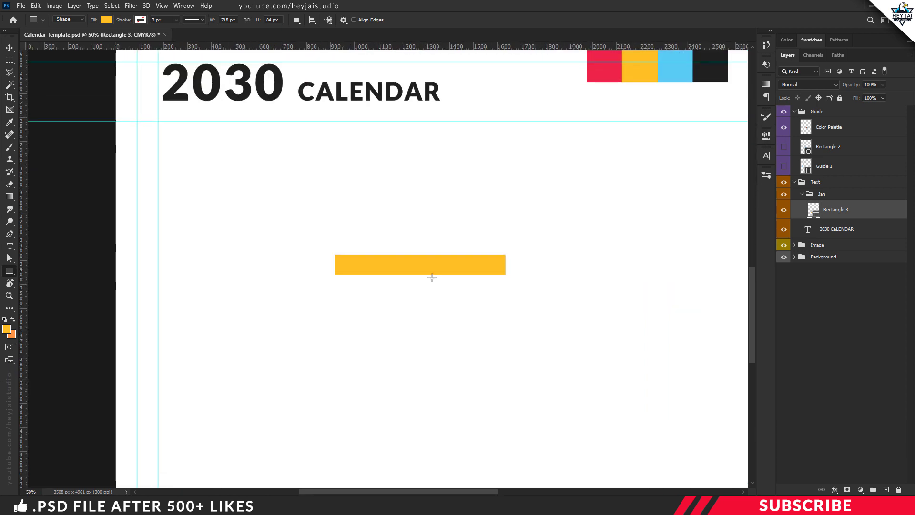
pyautogui.press('v')
pyautogui.moveTo(431, 271); pyautogui.dragTo(256, 136)
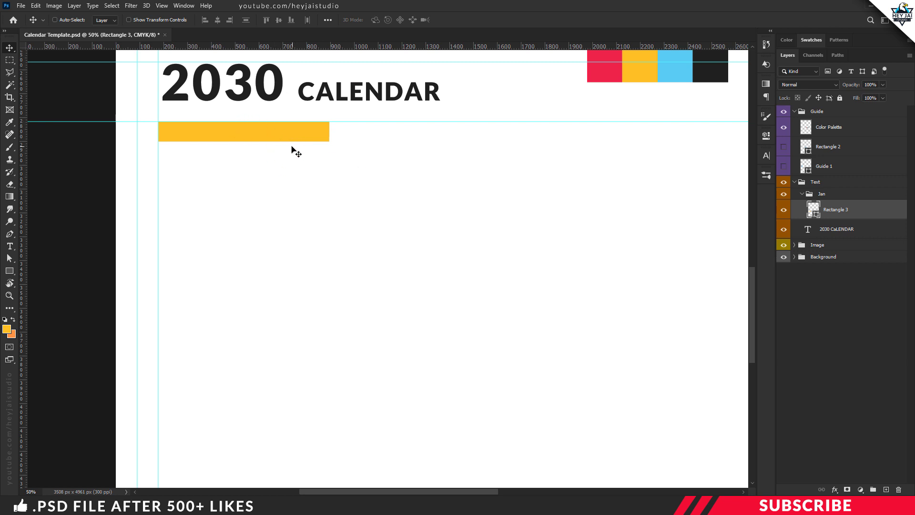
# Step: Add a new layer above the yellow rectangle and set the foreground colour to the palette's near-black, #20201f
pyautogui.click(886, 490)
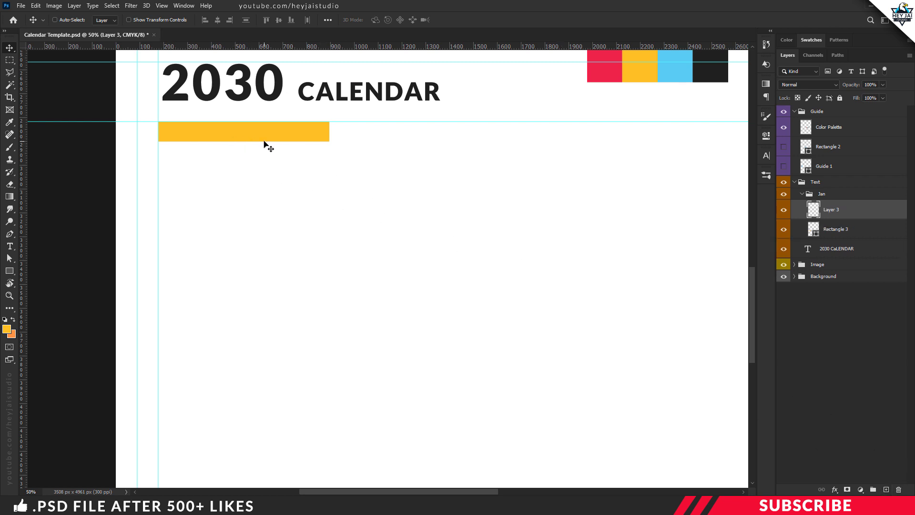
pyautogui.click(7, 329)
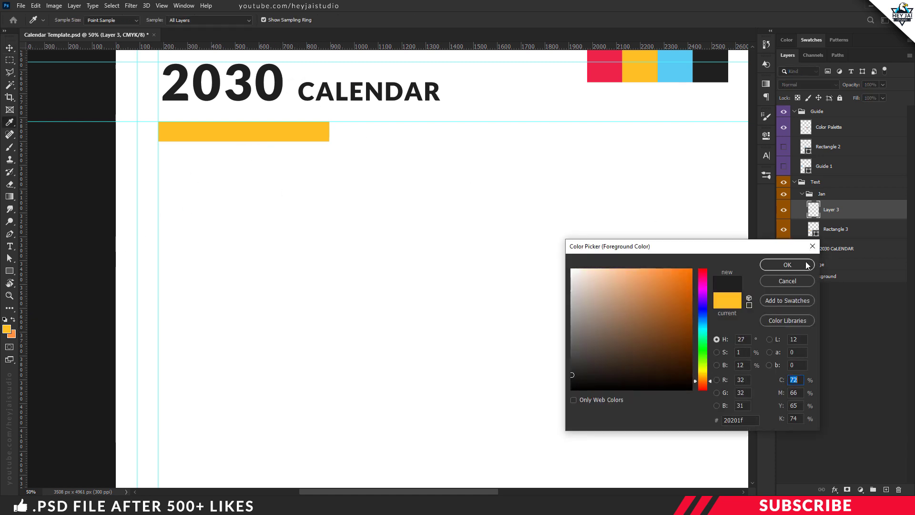
pyautogui.click(787, 265)
# Step: Add the text "JANUARY" in Lato Bold at 16 pt on the new layer
pyautogui.press('t')
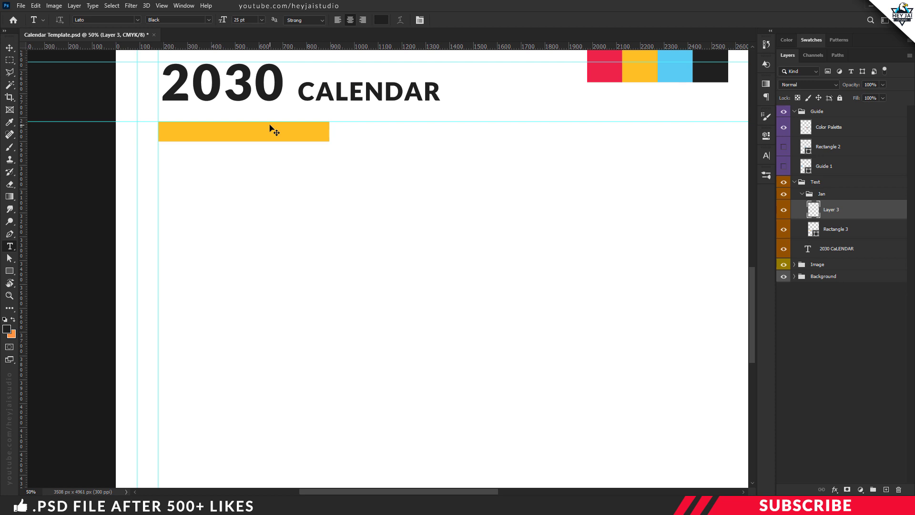
pyautogui.click(250, 22)
pyautogui.write('16')
pyautogui.click(208, 20)
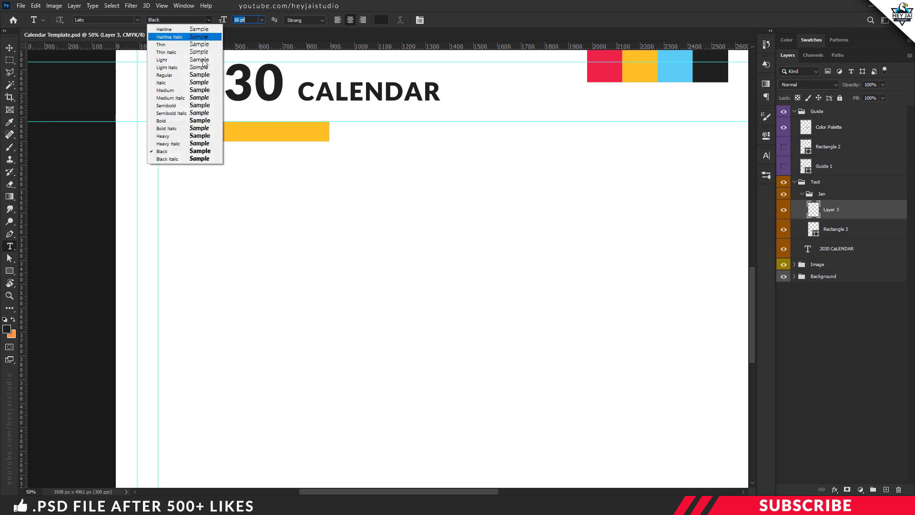
pyautogui.click(204, 120)
pyautogui.click(214, 164)
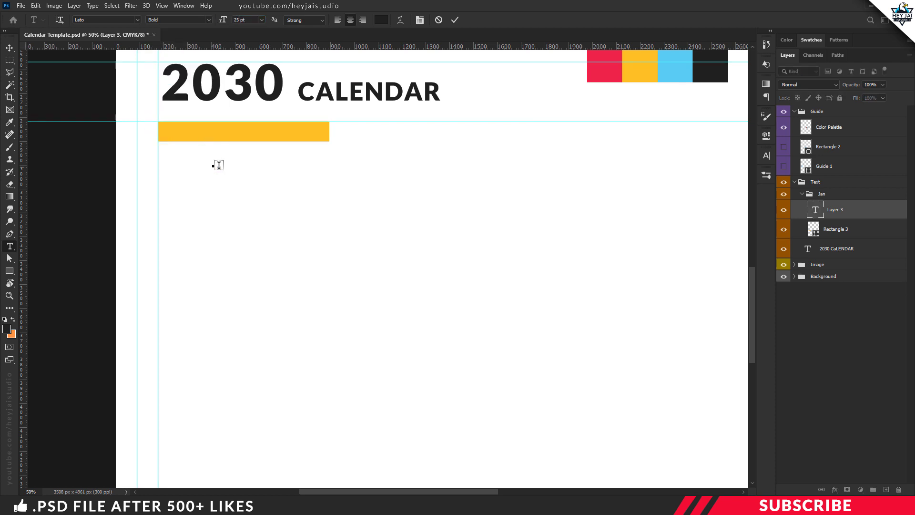
pyautogui.write('JANUARY')
pyautogui.hotkey('ctrl', 'a')
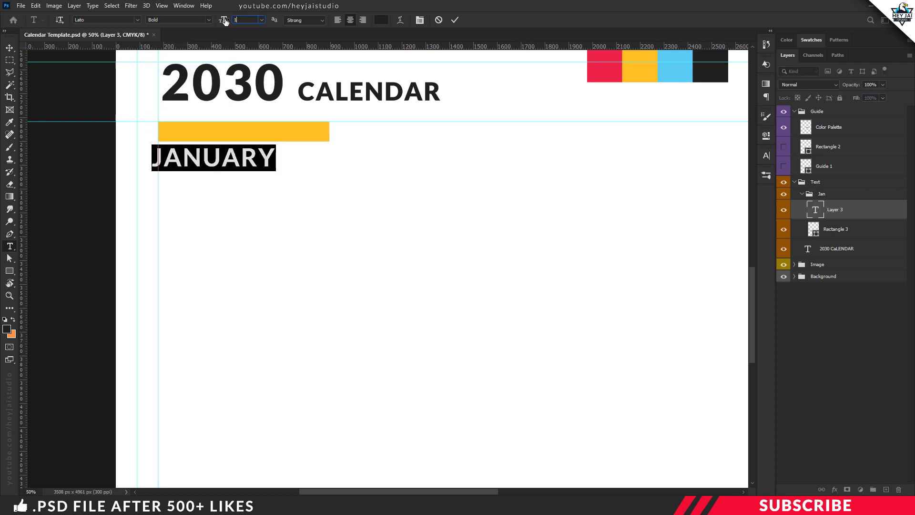
pyautogui.moveTo(224, 20); pyautogui.dragTo(220, 21)
pyautogui.hotkey('ctrl', 'Return')
# Step: Centre the "JANUARY" text on the yellow rectangle
pyautogui.press('v')
pyautogui.moveTo(219, 165); pyautogui.dragTo(249, 136)
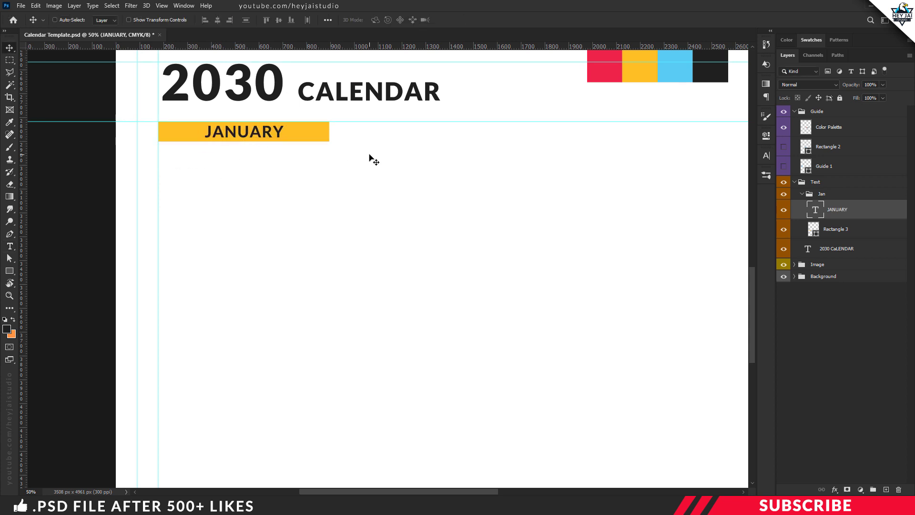
pyautogui.press('Left')
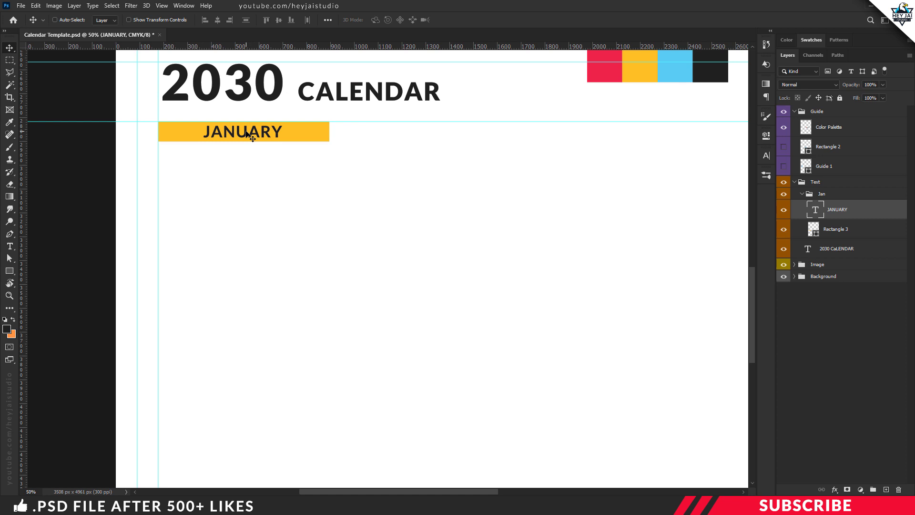
# Step: Create a group named "Days" above the JANUARY text in the Jan group and add a new layer inside it
pyautogui.click(873, 490)
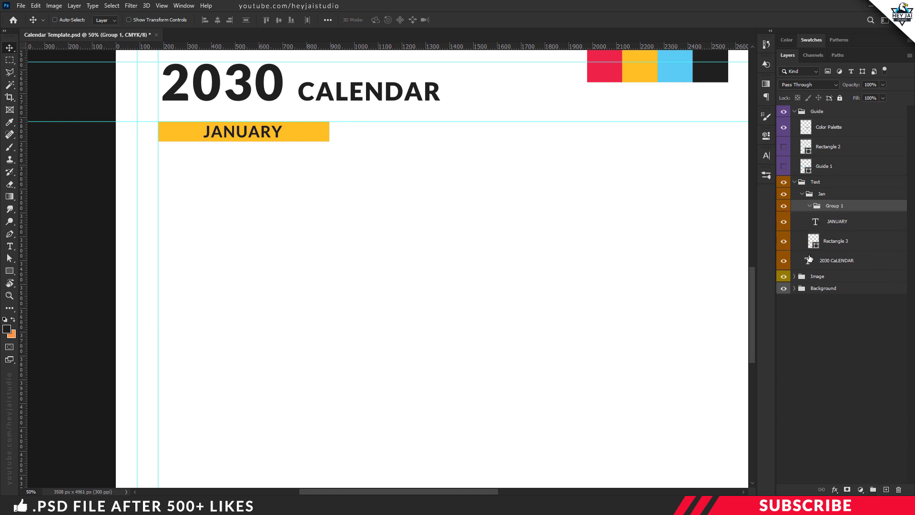
pyautogui.doubleClick(838, 206)
pyautogui.write('Days')
pyautogui.press('Return')
pyautogui.click(886, 489)
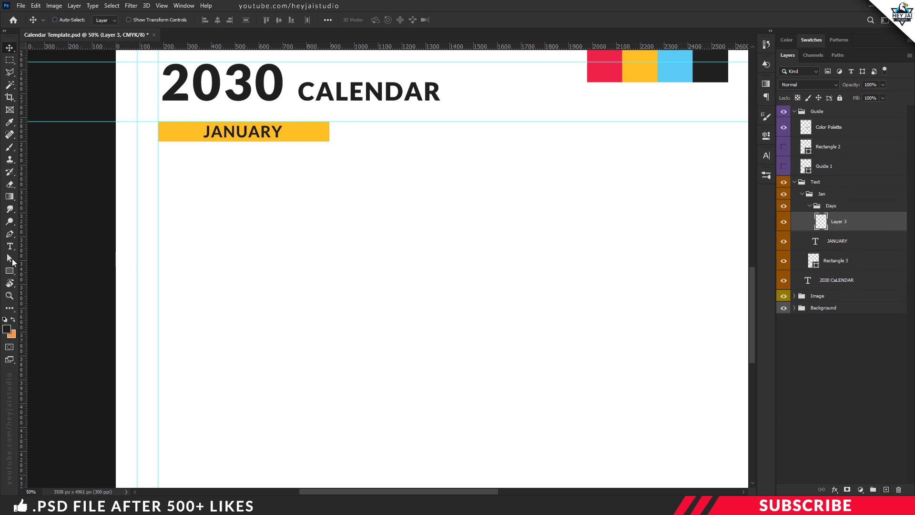
# Step: Add the text "SUN" in Lato Semibold at 8 pt below the yellow January bar
pyautogui.press('t')
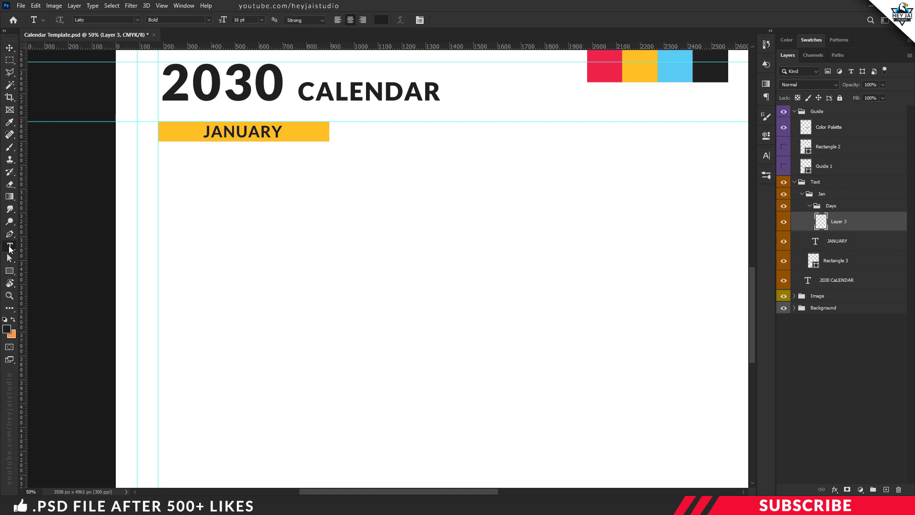
pyautogui.click(208, 20)
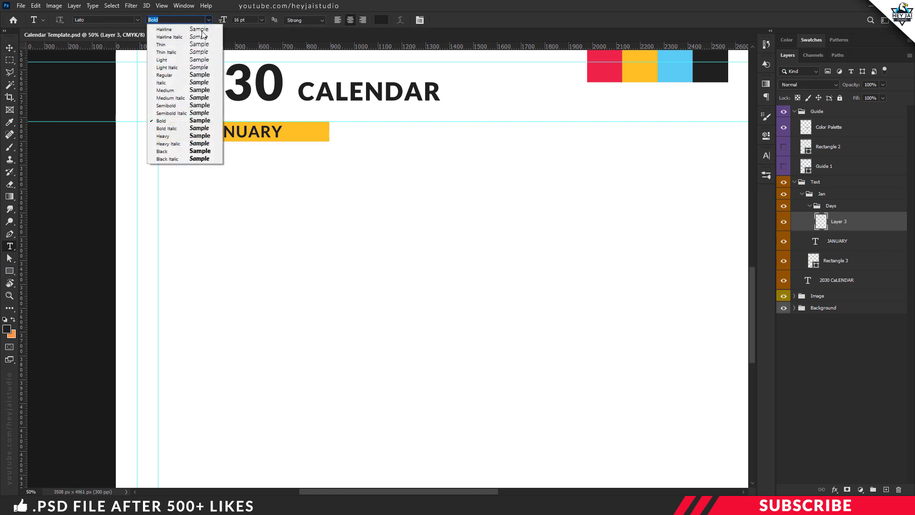
pyautogui.click(181, 105)
pyautogui.click(222, 20)
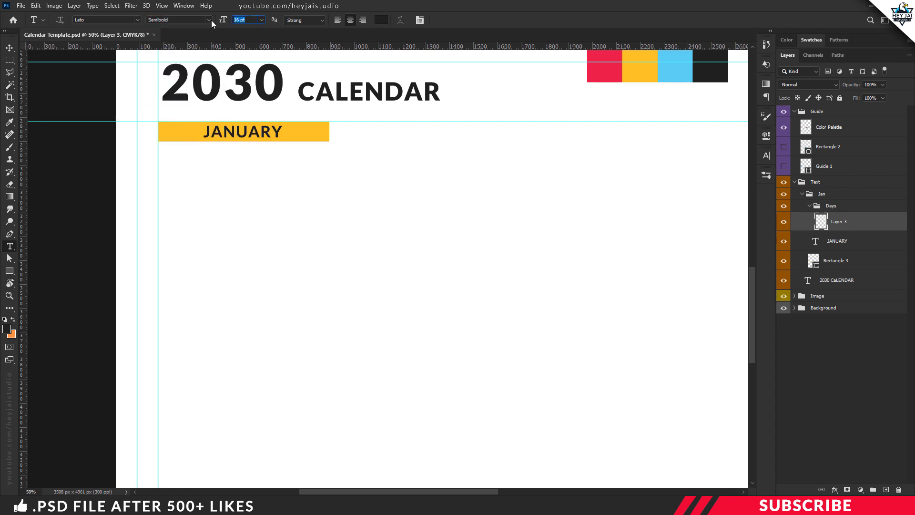
pyautogui.write('8')
pyautogui.press('Return')
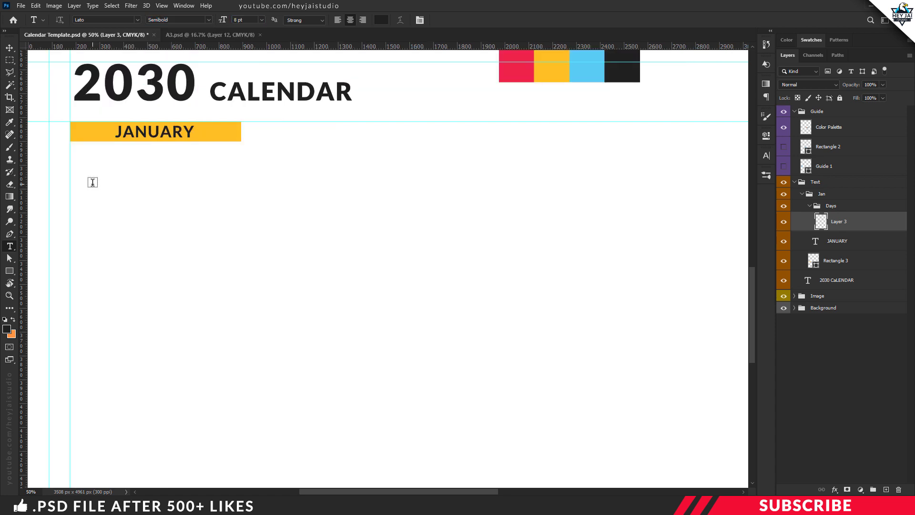
pyautogui.click(92, 183)
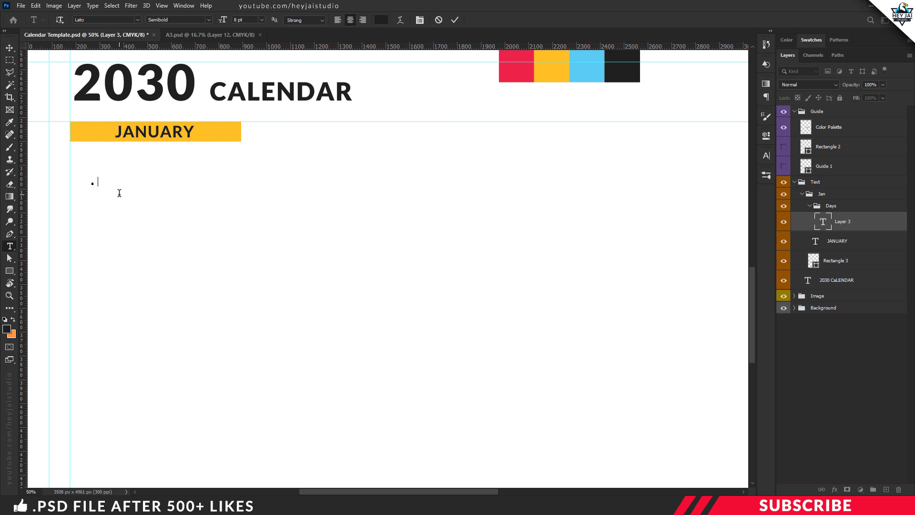
pyautogui.write('SUN')
pyautogui.hotkey('ctrl', '+')
pyautogui.moveTo(358, 492); pyautogui.dragTo(291, 494)
pyautogui.scroll(4, 182, 256)
pyautogui.click(9, 48)
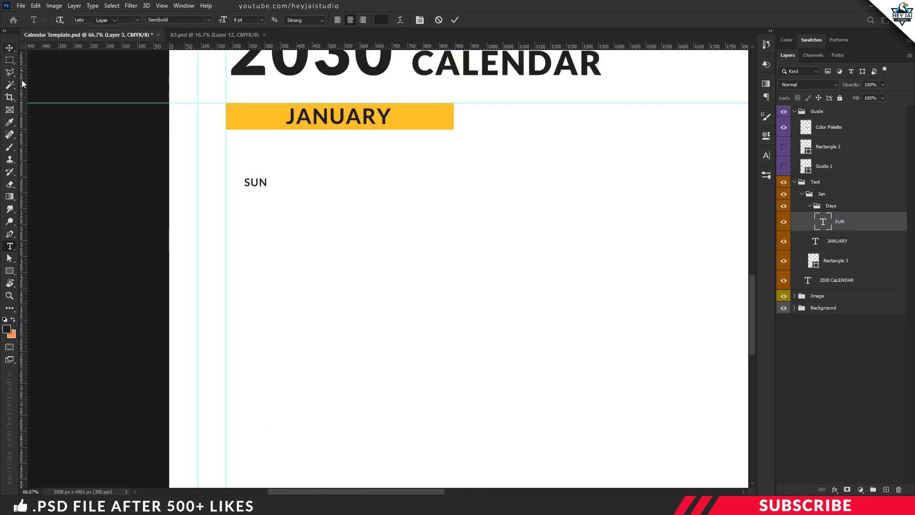
# Step: Move the SUN label up under the January bar and align its left edge with the left inner margin guide
pyautogui.hotkey('ctrl', '+')
pyautogui.scroll(2, 158, 225)
pyautogui.scroll(2, 162, 228)
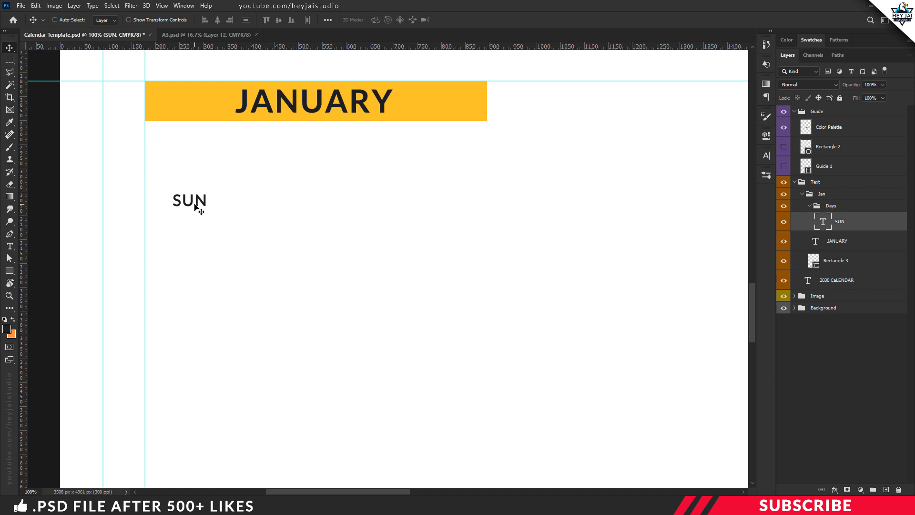
pyautogui.moveTo(199, 207); pyautogui.dragTo(167, 159)
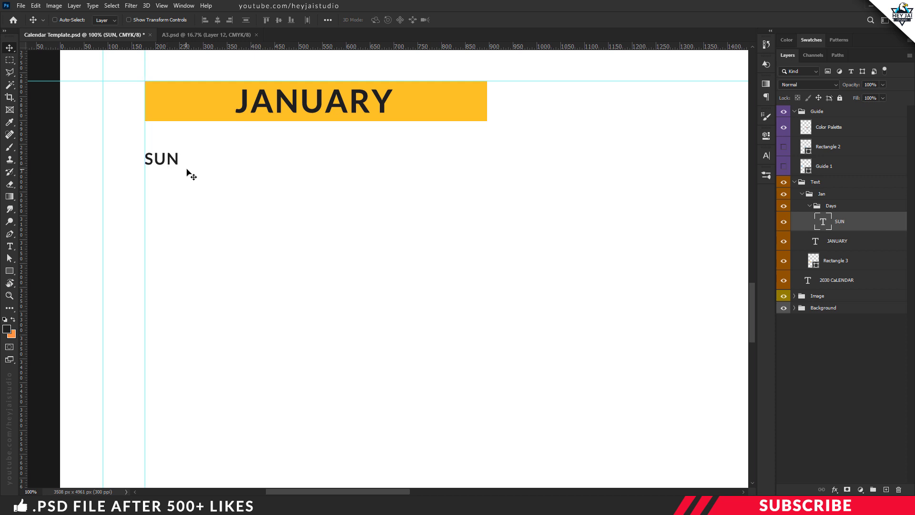
pyautogui.press('Up')
pyautogui.press('Left')
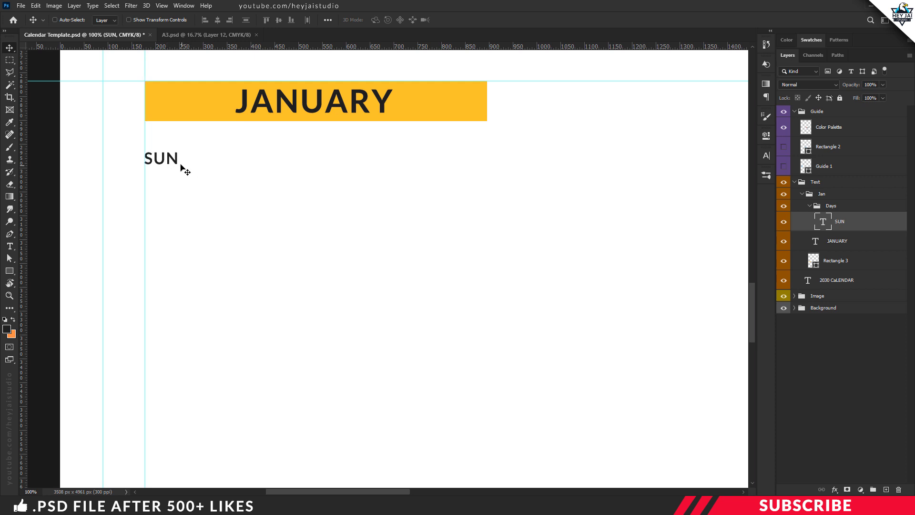
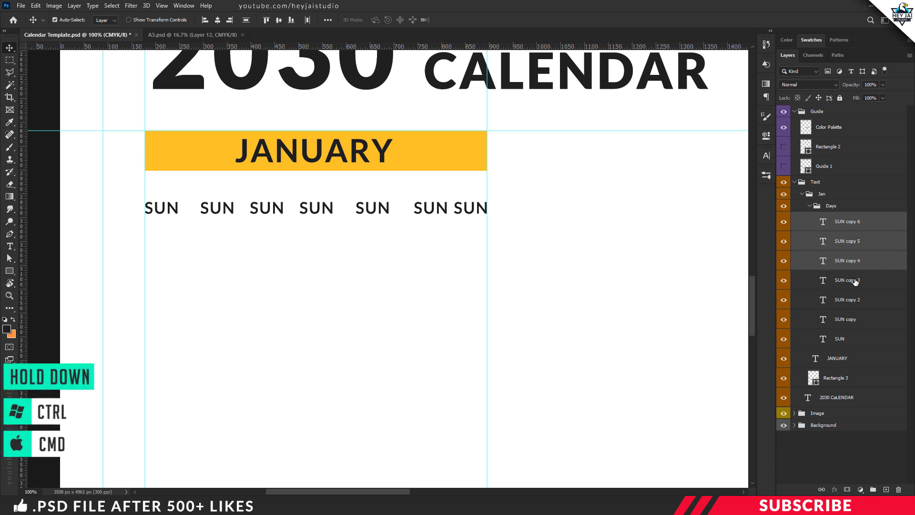
# Step: Select all seven SUN text layers and distribute them evenly across the width of the January bar
pyautogui.keyDown('ctrl'); pyautogui.click(847, 280); pyautogui.keyUp('ctrl')
pyautogui.keyDown('ctrl'); pyautogui.click(850, 323); pyautogui.keyUp('ctrl')
pyautogui.keyDown('ctrl'); pyautogui.click(849, 340); pyautogui.keyUp('ctrl')
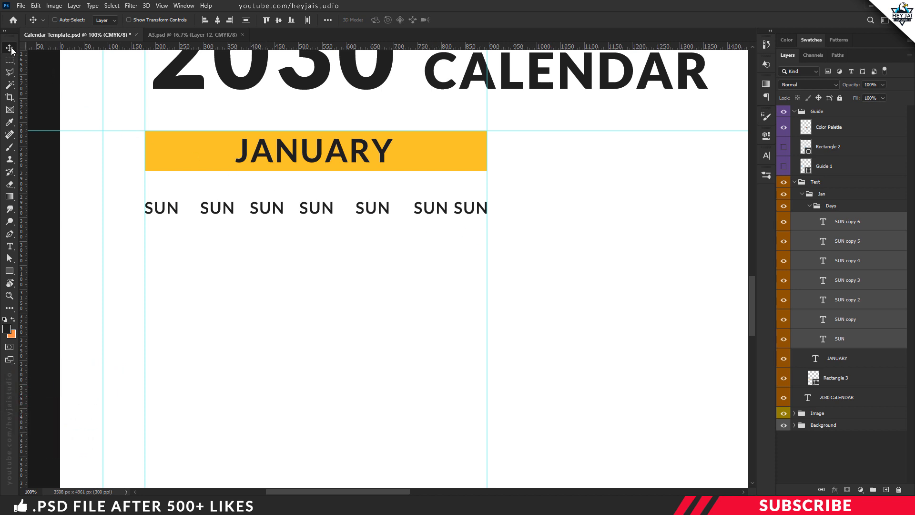
pyautogui.click(307, 20)
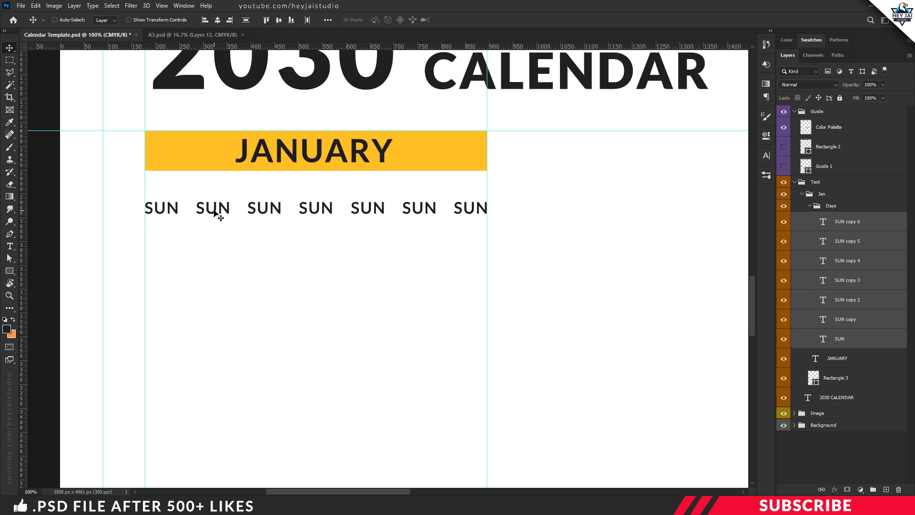
# Step: Change the second, third and fourth SUN labels to "MON", "TUE" and "WED"
pyautogui.press('t')
pyautogui.click(214, 209)
pyautogui.doubleClick(213, 208)
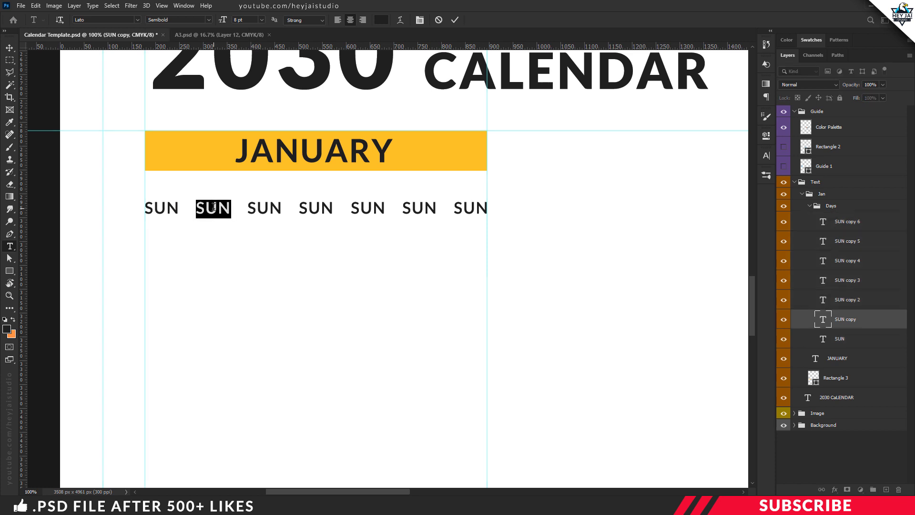
pyautogui.write('MON')
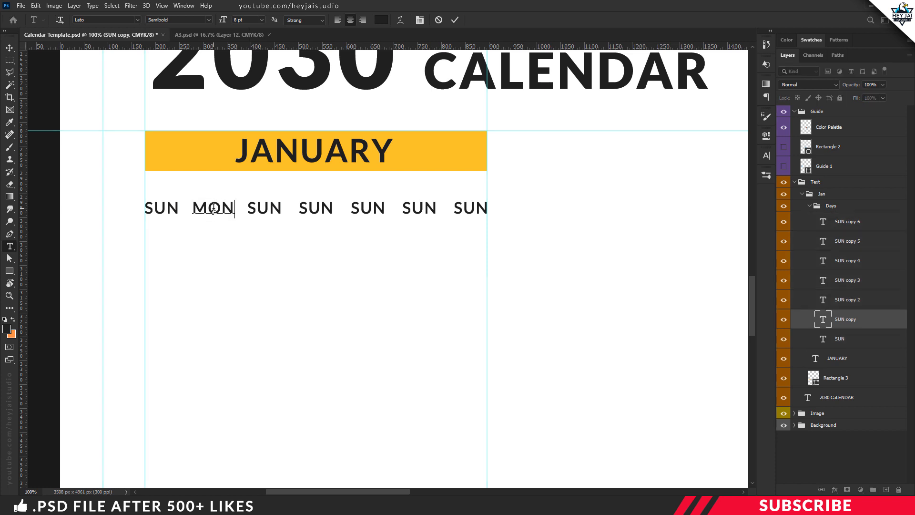
pyautogui.hotkey('ctrl', 'Return')
pyautogui.doubleClick(264, 208)
pyautogui.write('TUE')
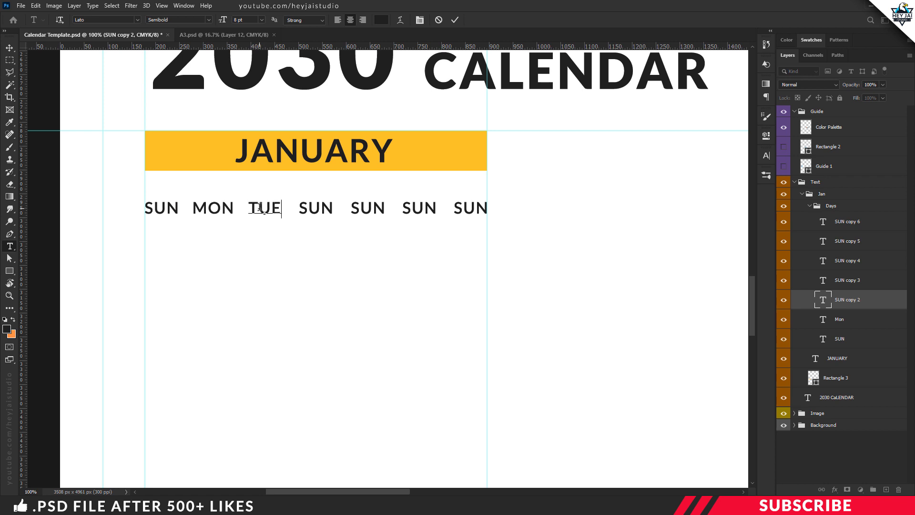
pyautogui.hotkey('ctrl', 'Return')
pyautogui.doubleClick(315, 208)
pyautogui.write('WED')
pyautogui.hotkey('ctrl', 'Return')
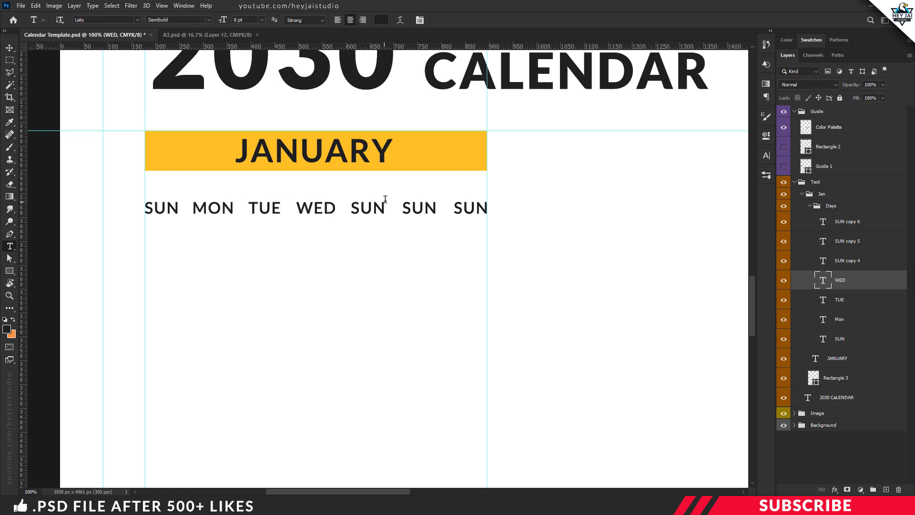
# Step: Change the last three SUN labels in the weekday row to "THU", "FRI" and "SAT"
pyautogui.doubleClick(367, 208)
pyautogui.write('THU')
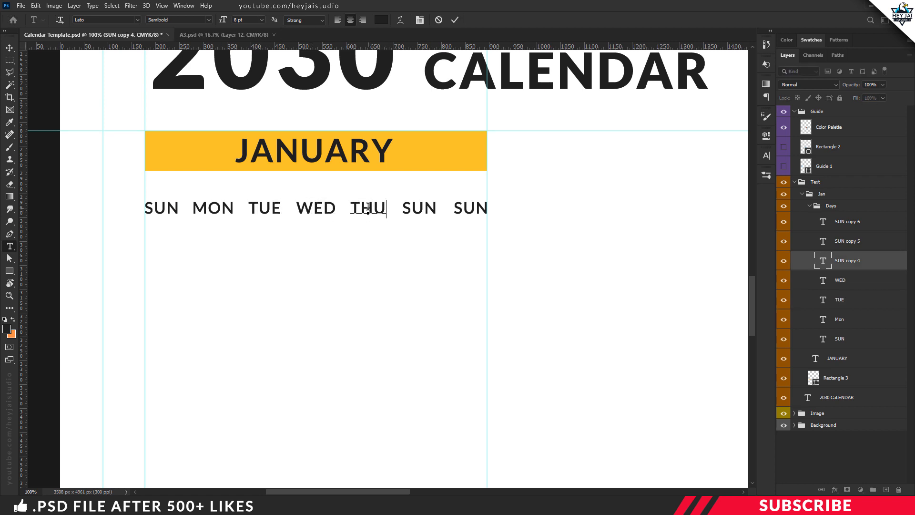
pyautogui.hotkey('ctrl', 'Return')
pyautogui.doubleClick(412, 208)
pyautogui.write('FRI')
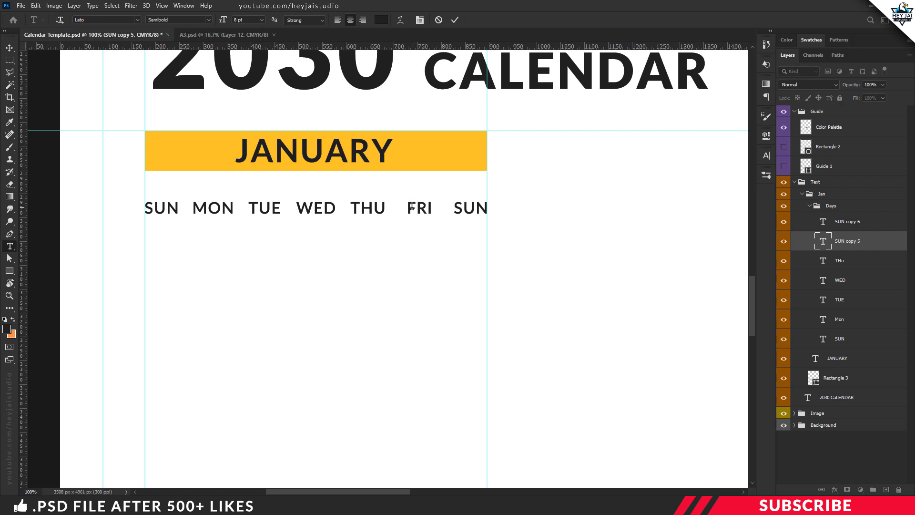
pyautogui.hotkey('ctrl', 'Return')
pyautogui.doubleClick(471, 208)
pyautogui.write('SAT')
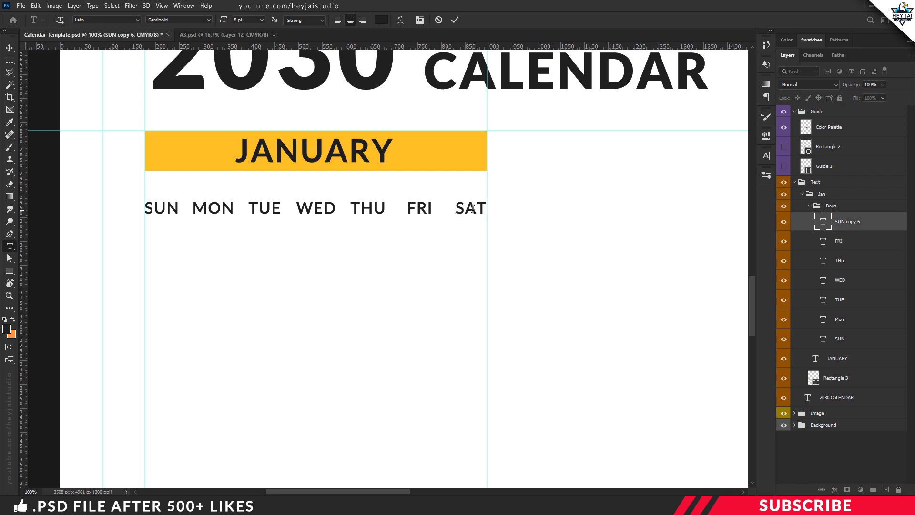
pyautogui.hotkey('ctrl', 'Return')
pyautogui.press('v')
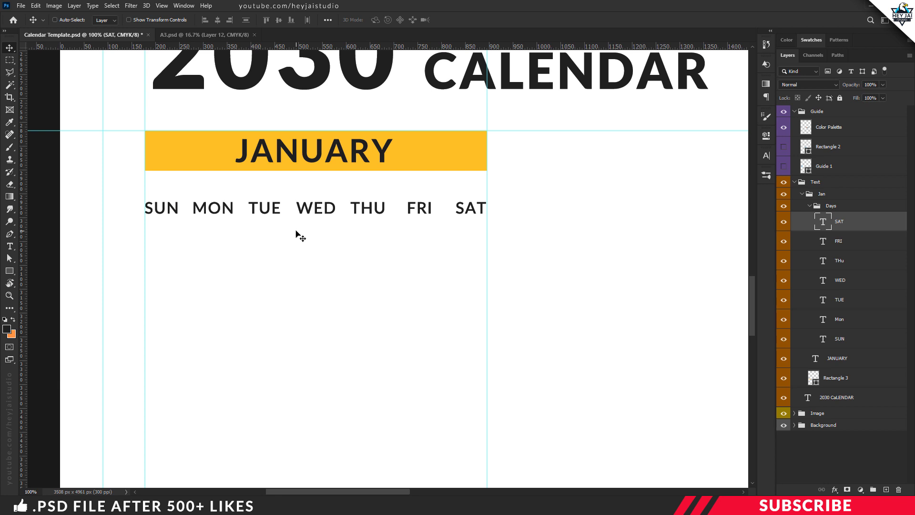
# Step: Recolour the SUN label with the red sampled from the colour palette
pyautogui.scroll(2, 301, 236)
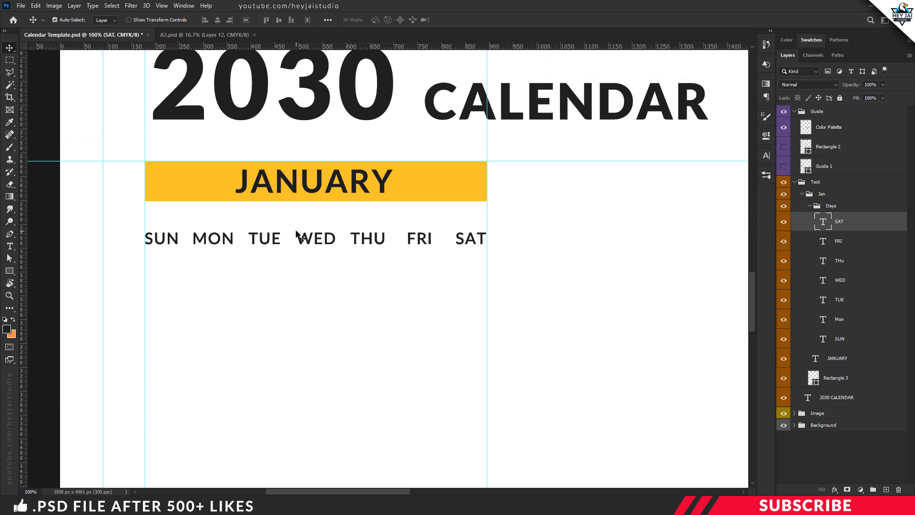
pyautogui.hotkey('ctrl', '-')
pyautogui.scroll(1, 296, 233)
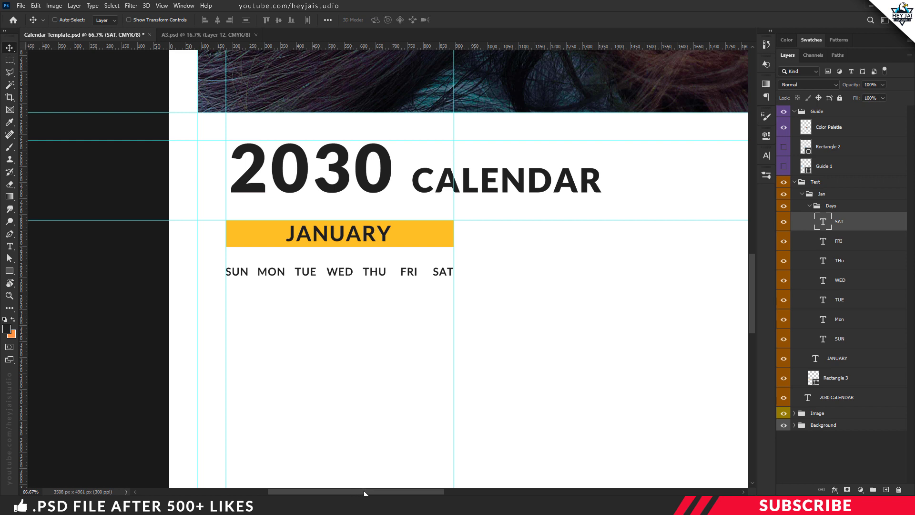
pyautogui.moveTo(365, 491); pyautogui.dragTo(380, 492)
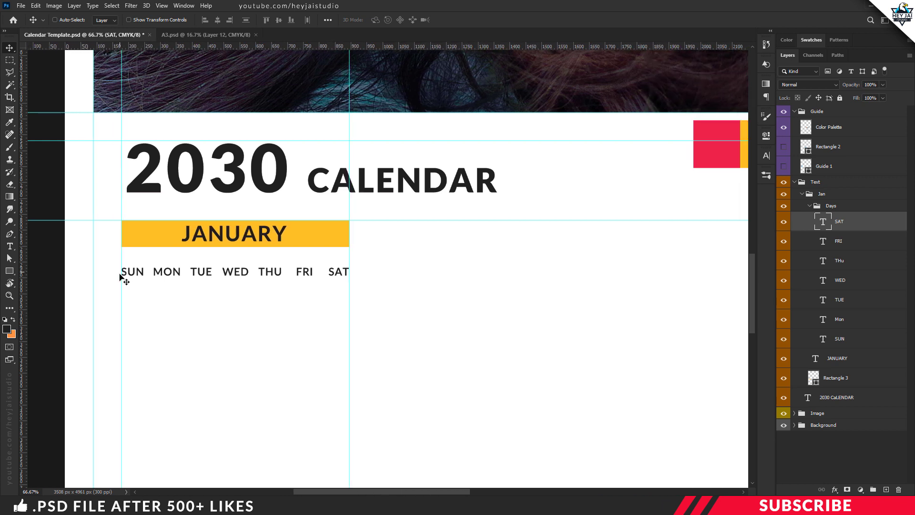
pyautogui.press('t')
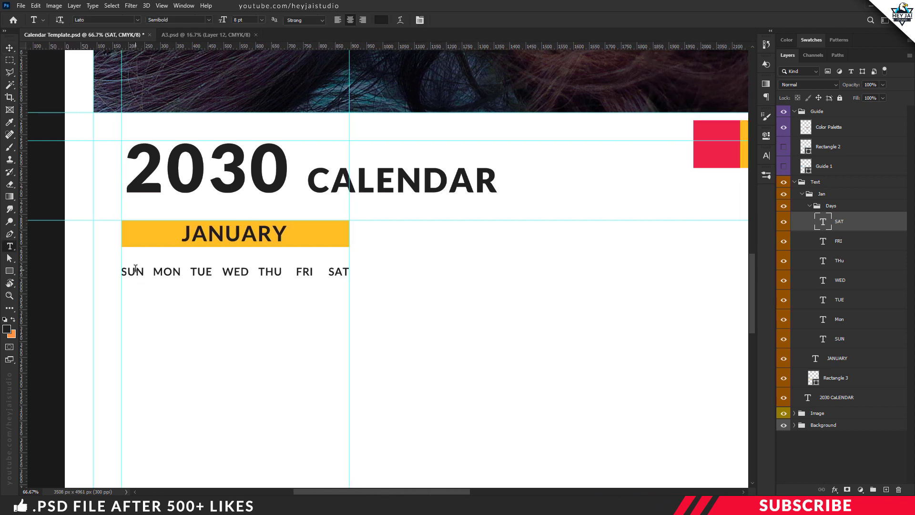
pyautogui.click(135, 268)
pyautogui.moveTo(145, 272); pyautogui.dragTo(120, 272)
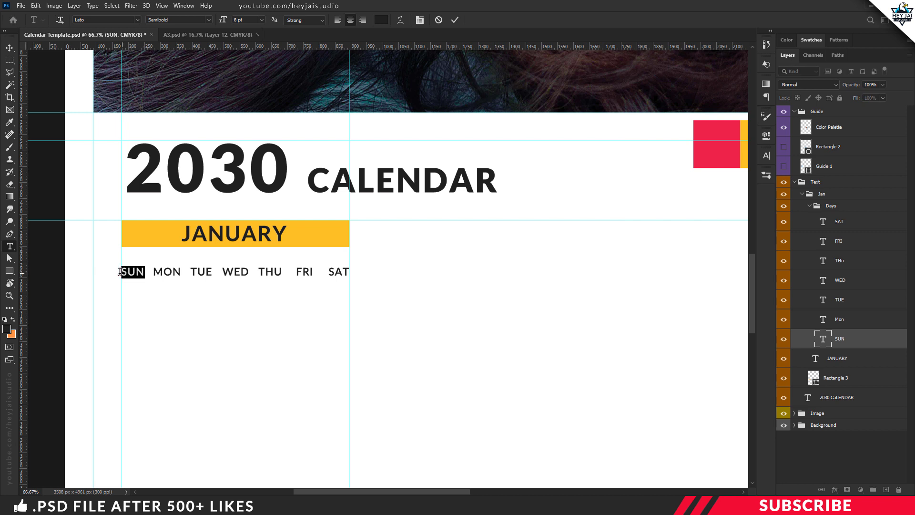
pyautogui.click(9, 329)
pyautogui.click(736, 150)
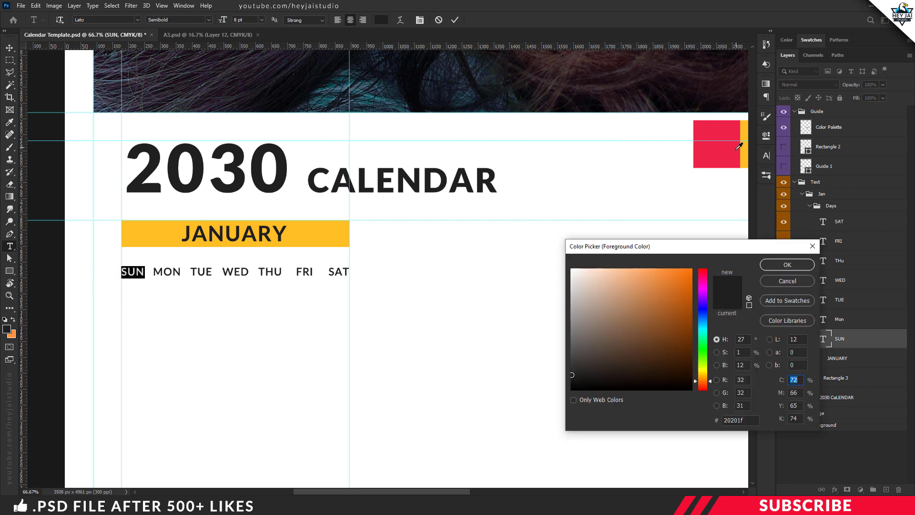
pyautogui.click(787, 264)
pyautogui.click(137, 271)
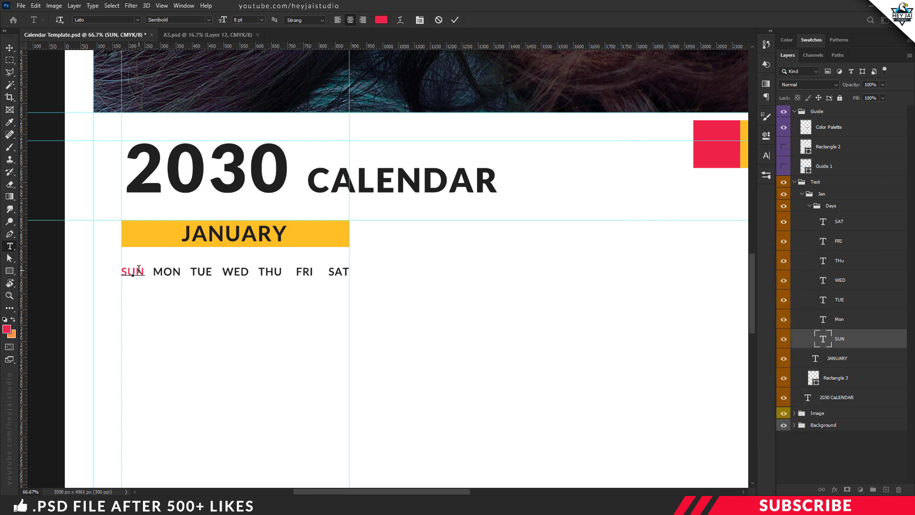
pyautogui.click(10, 48)
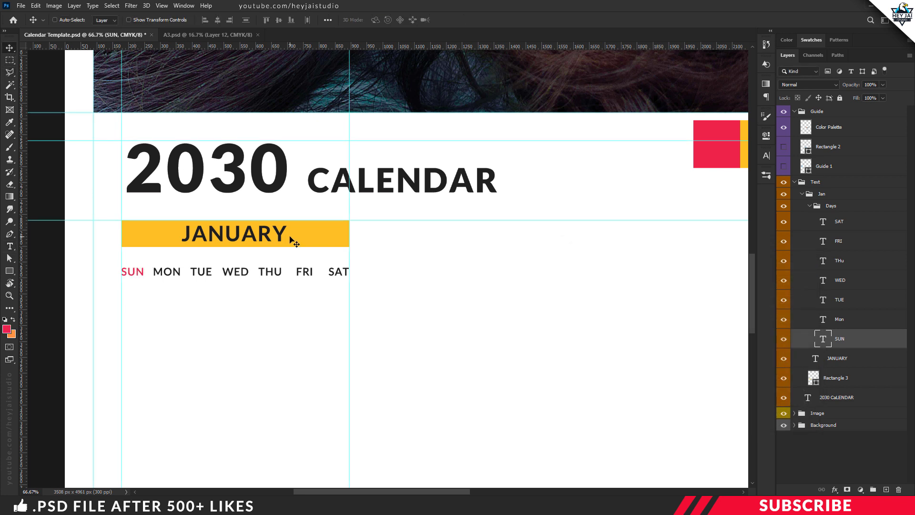
# Step: Collapse the Days group and briefly hide it to check which labels it contains
pyautogui.click(810, 206)
pyautogui.click(783, 207)
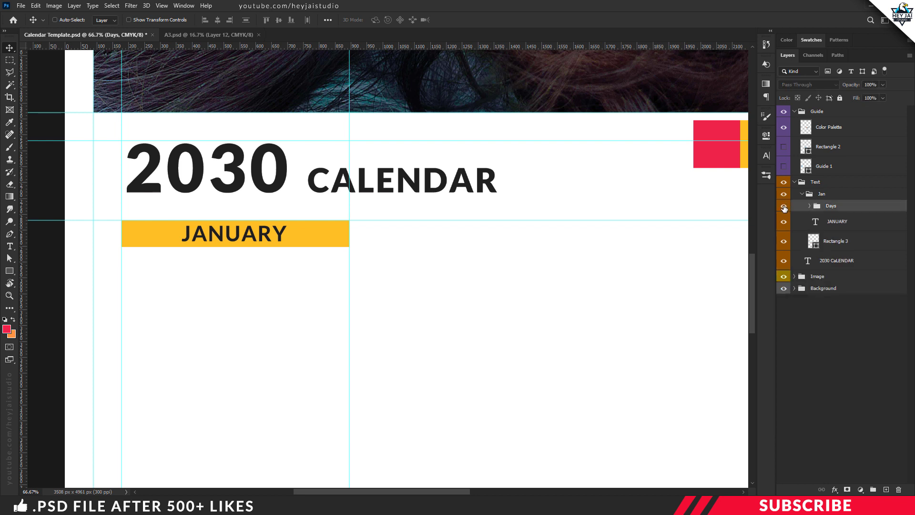
pyautogui.click(784, 206)
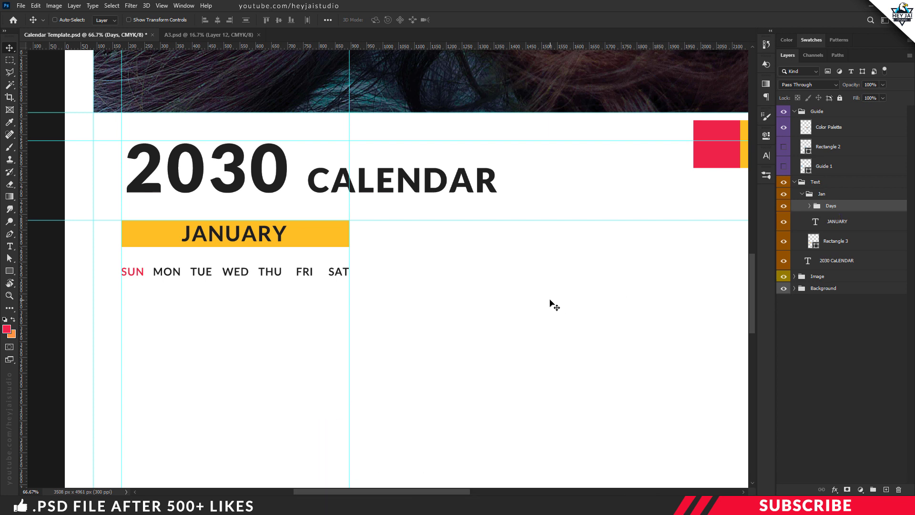
# Step: Create a new group named "1" above the Days group inside Jan
pyautogui.scroll(-2, 553, 305)
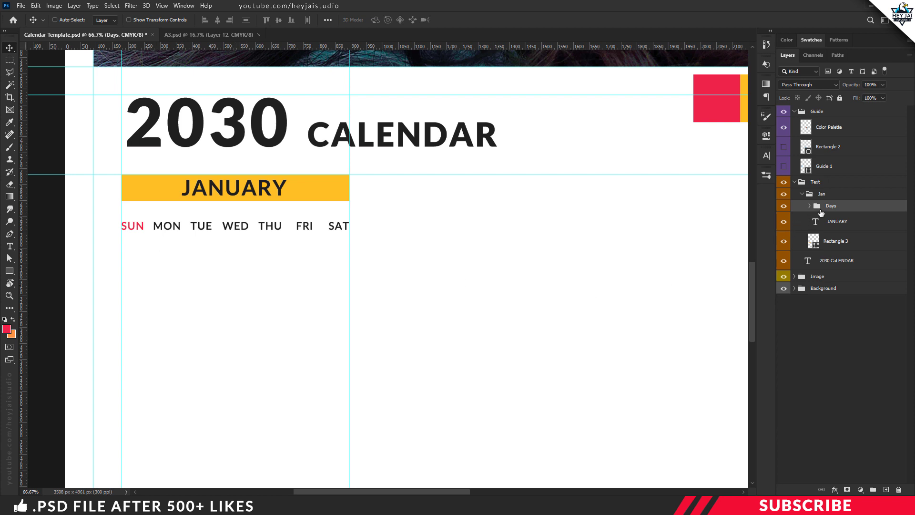
pyautogui.click(873, 489)
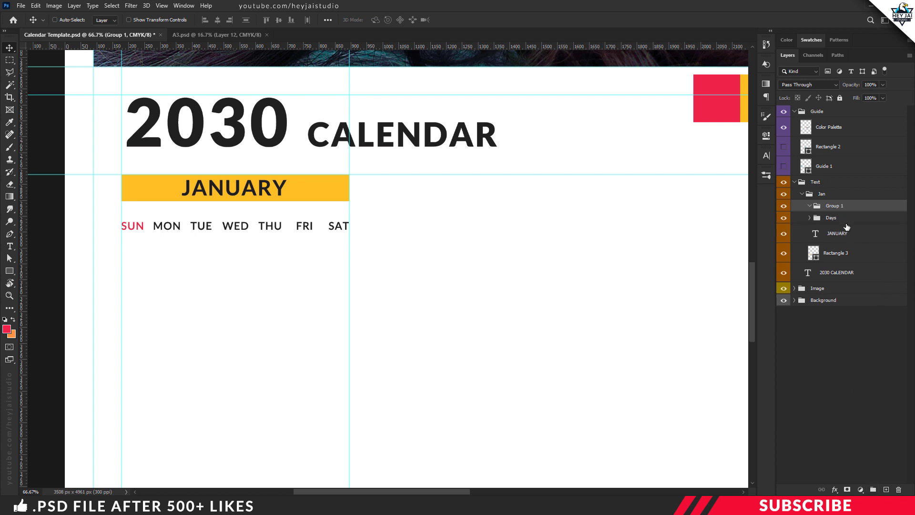
pyautogui.doubleClick(834, 206)
pyautogui.write('1')
pyautogui.press('Return')
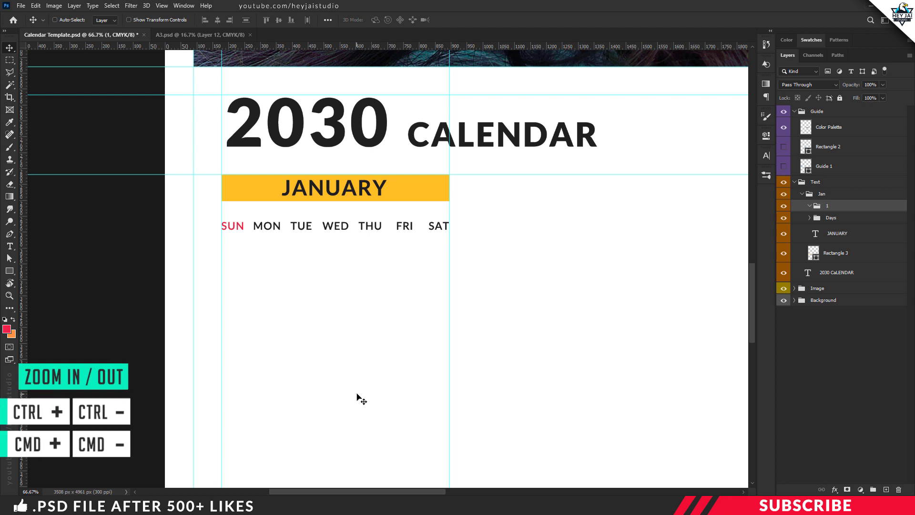
# Step: Move the two vertical guides at January's left and right edges slightly inward, beneath the SUN and SAT labels
pyautogui.scroll(-1, 367, 399)
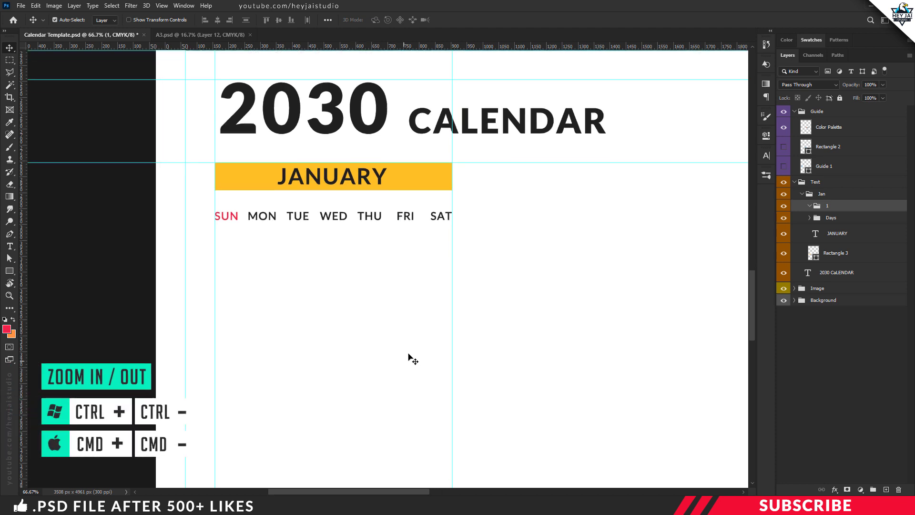
pyautogui.hotkey('ctrl', '+')
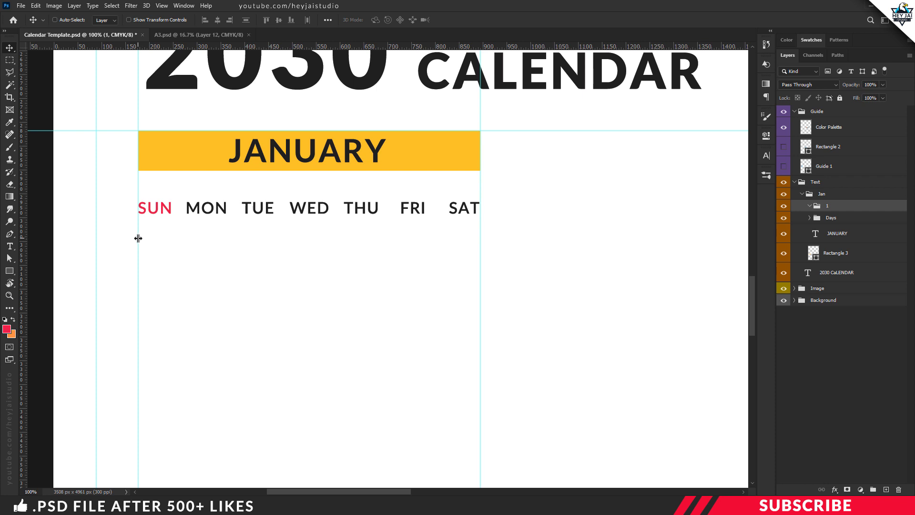
pyautogui.moveTo(140, 239); pyautogui.dragTo(149, 241)
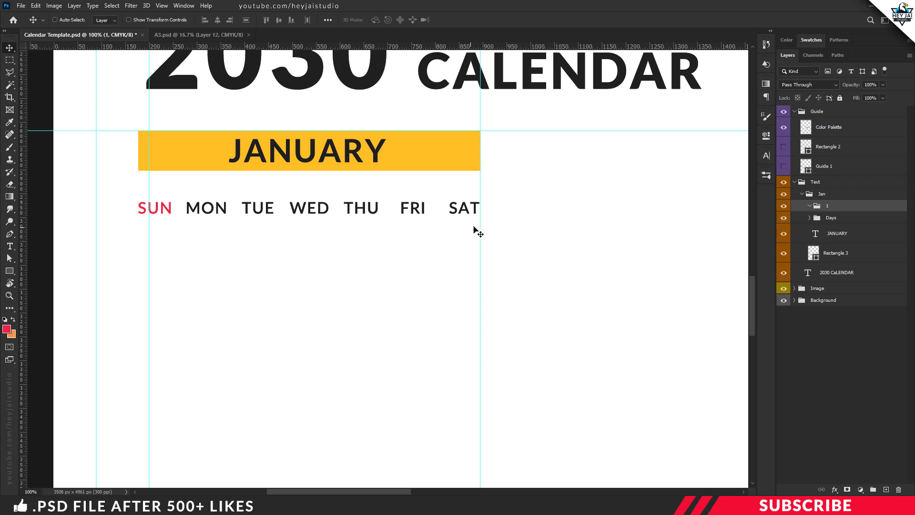
pyautogui.moveTo(479, 225); pyautogui.dragTo(470, 226)
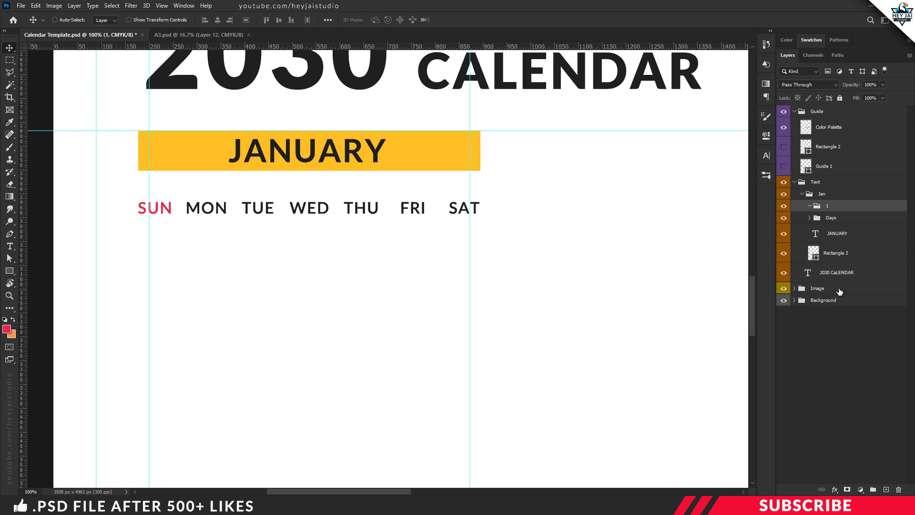
# Step: Add a new layer inside group 1 and set the foreground colour to black (000000)
pyautogui.click(886, 489)
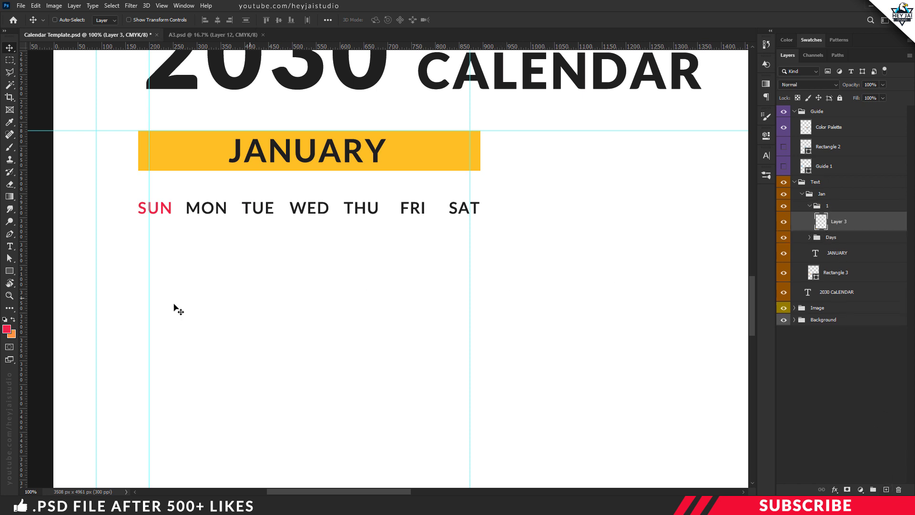
pyautogui.click(7, 330)
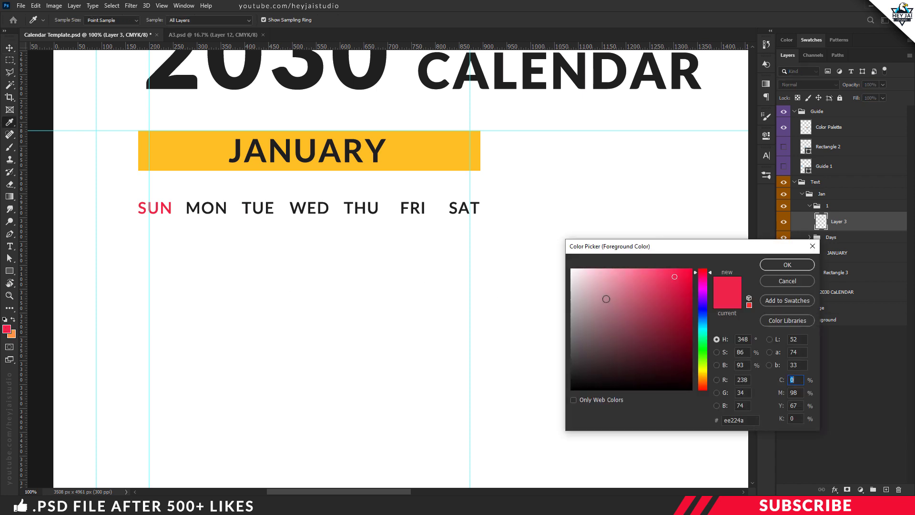
pyautogui.moveTo(606, 300); pyautogui.dragTo(546, 398)
pyautogui.click(795, 268)
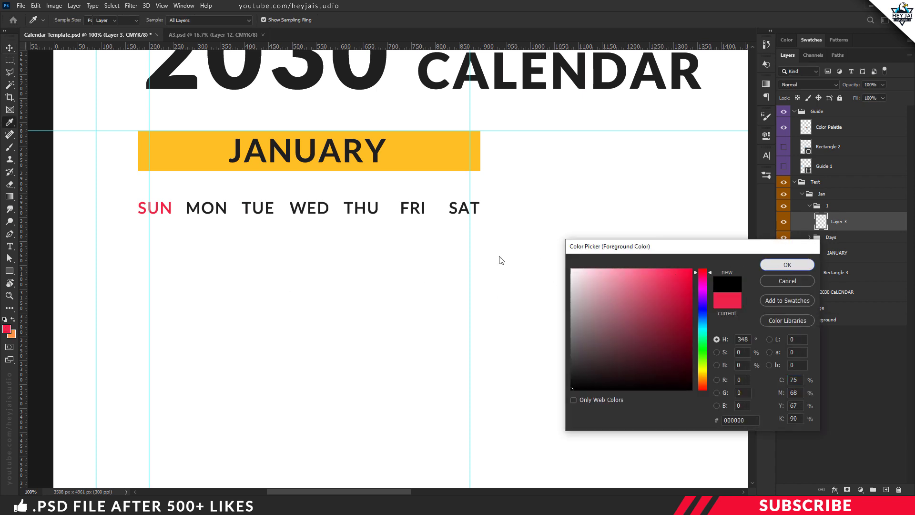
# Step: Add the text "99" below SUN in Lato Regular at 7 pt
pyautogui.click(10, 243)
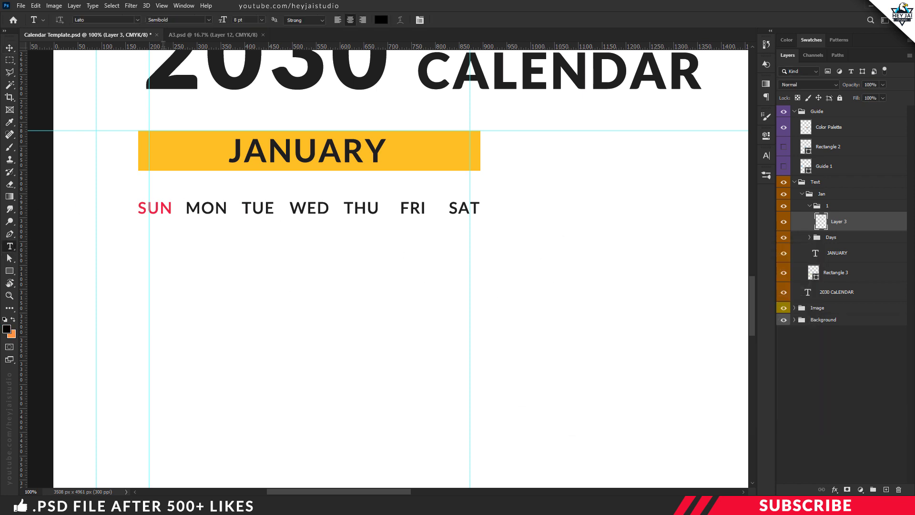
pyautogui.click(209, 20)
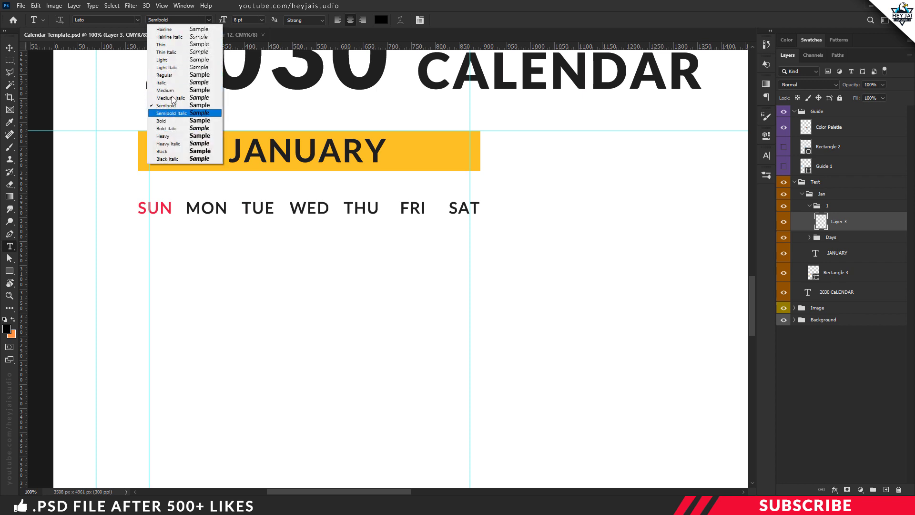
pyautogui.click(165, 75)
pyautogui.click(243, 20)
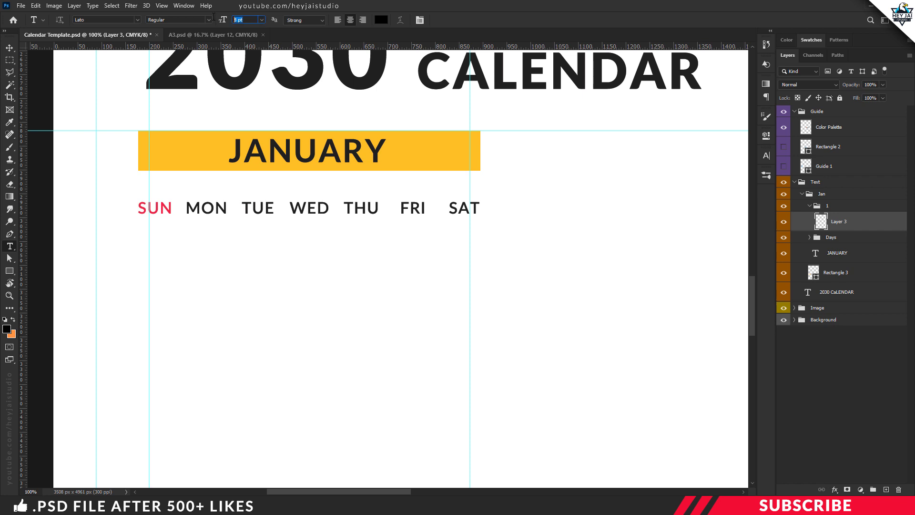
pyautogui.click(152, 242)
pyautogui.write('99')
pyautogui.hotkey('ctrl', 'Return')
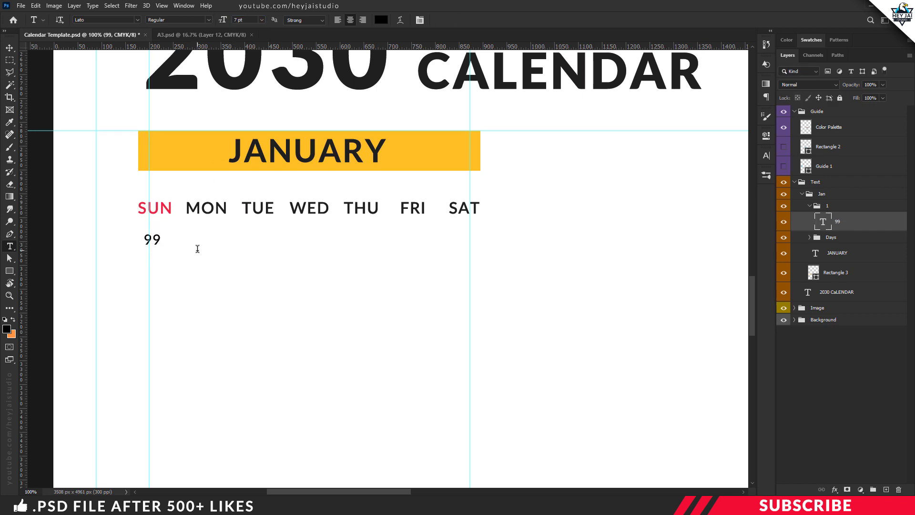
# Step: Fine-tune the 99 and the inner vertical guides so the left guide touches the number's left edge beneath SUN
pyautogui.press('v')
pyautogui.moveTo(153, 241); pyautogui.dragTo(159, 246)
pyautogui.hotkey('ctrl', 'z')
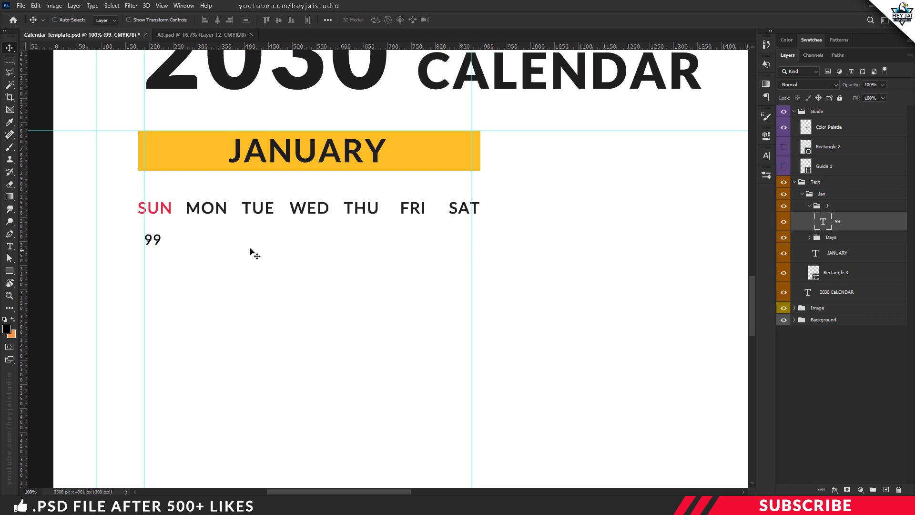
# Step: Duplicate the 99 six times and spread the copies along one row under MON through SAT
pyautogui.moveTo(143, 240); pyautogui.dragTo(455, 243)
pyautogui.hotkey('ctrl', 'j')
pyautogui.hotkey('ctrl', 'j')
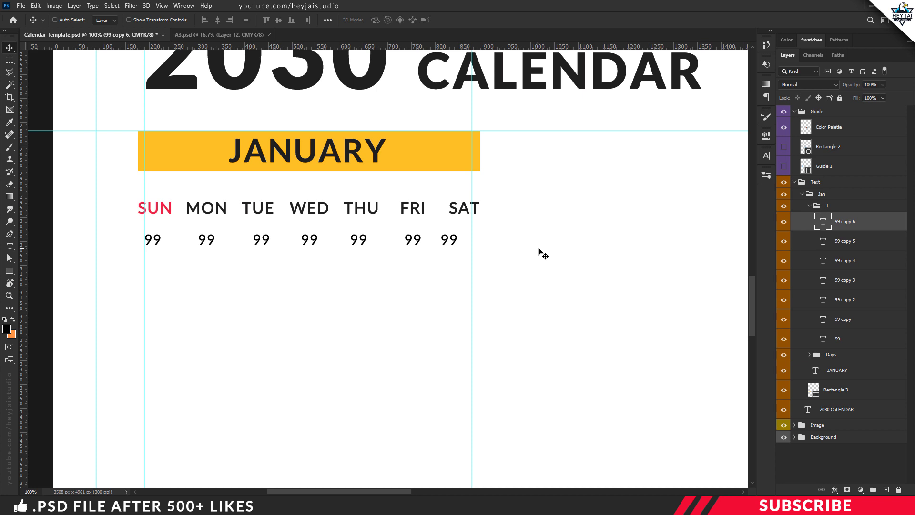
# Step: Move the last 99 copy under SAT so it meets the right vertical guide, level with the other numbers
pyautogui.scroll(1, 540, 254)
pyautogui.hotkey('ctrl', '+')
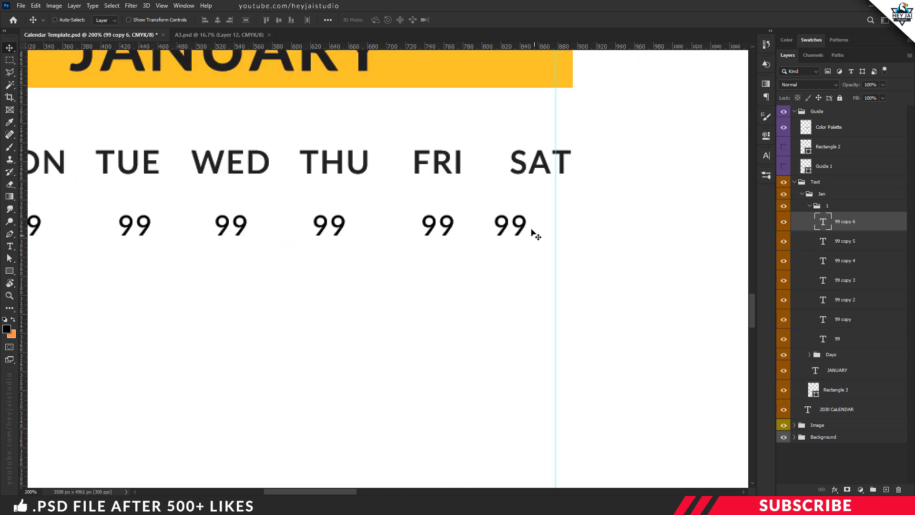
pyautogui.moveTo(519, 234); pyautogui.dragTo(573, 232)
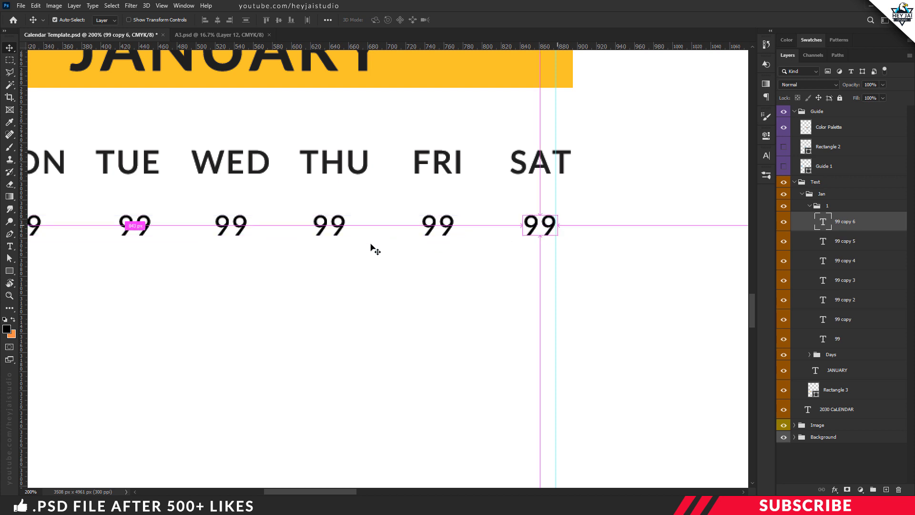
pyautogui.hotkey('ctrl', '-')
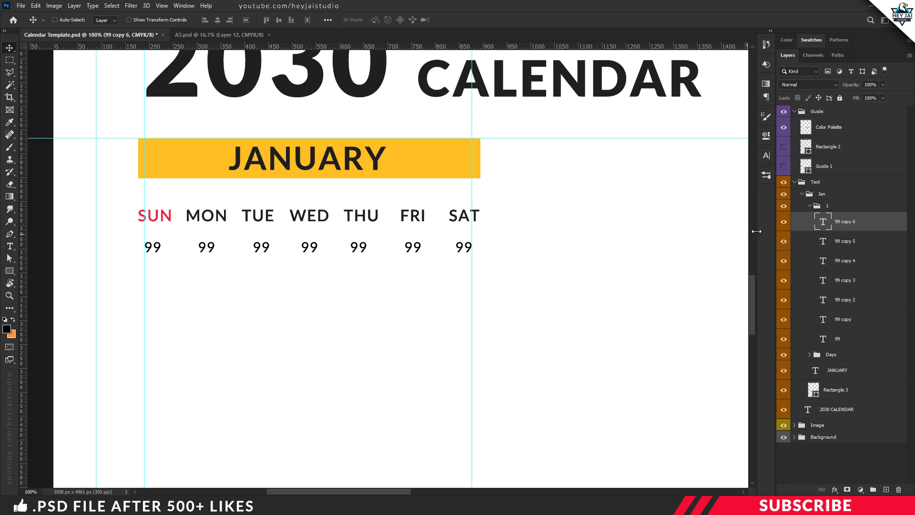
# Step: Distribute all seven 99 text layers in group 1 evenly across the row horizontally
pyautogui.keyDown('ctrl'); pyautogui.click(851, 242); pyautogui.keyUp('ctrl')
pyautogui.keyDown('ctrl'); pyautogui.click(851, 261); pyautogui.keyUp('ctrl')
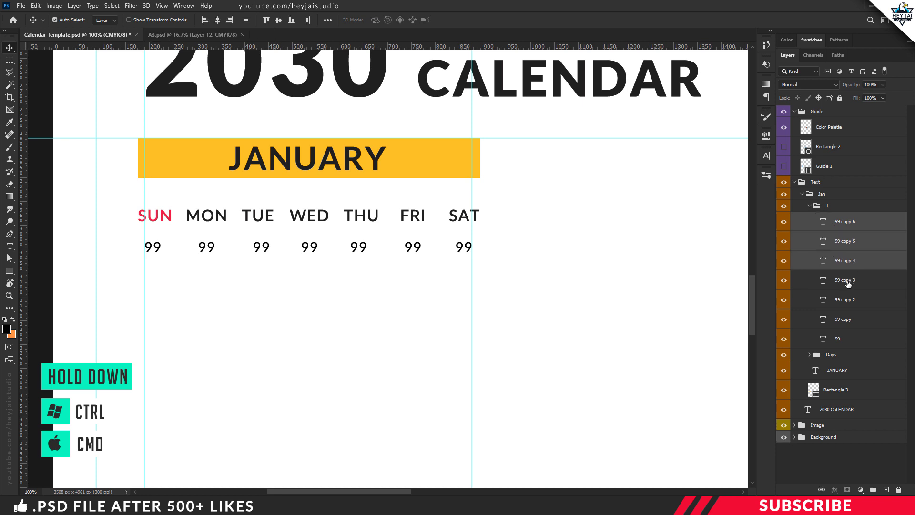
pyautogui.keyDown('ctrl'); pyautogui.click(849, 282); pyautogui.keyUp('ctrl')
pyautogui.keyDown('ctrl'); pyautogui.click(848, 321); pyautogui.keyUp('ctrl')
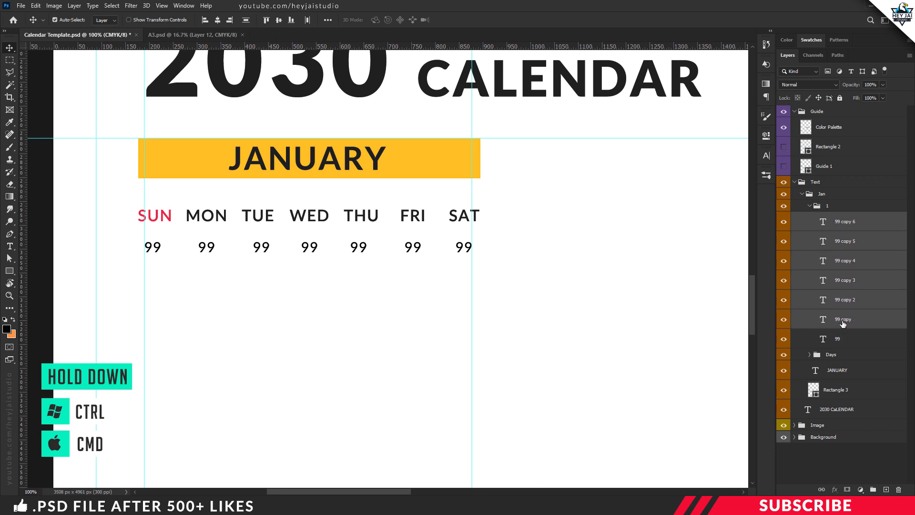
pyautogui.keyDown('ctrl'); pyautogui.click(841, 339); pyautogui.keyUp('ctrl')
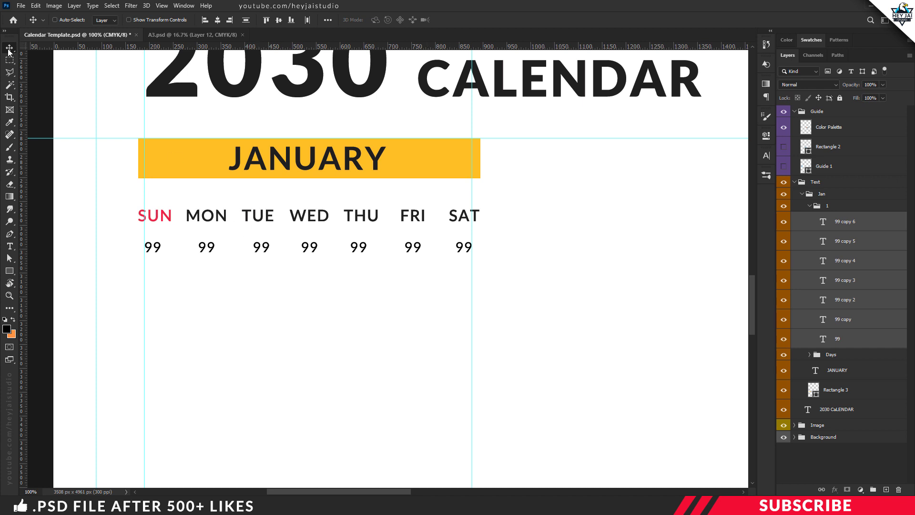
pyautogui.click(308, 21)
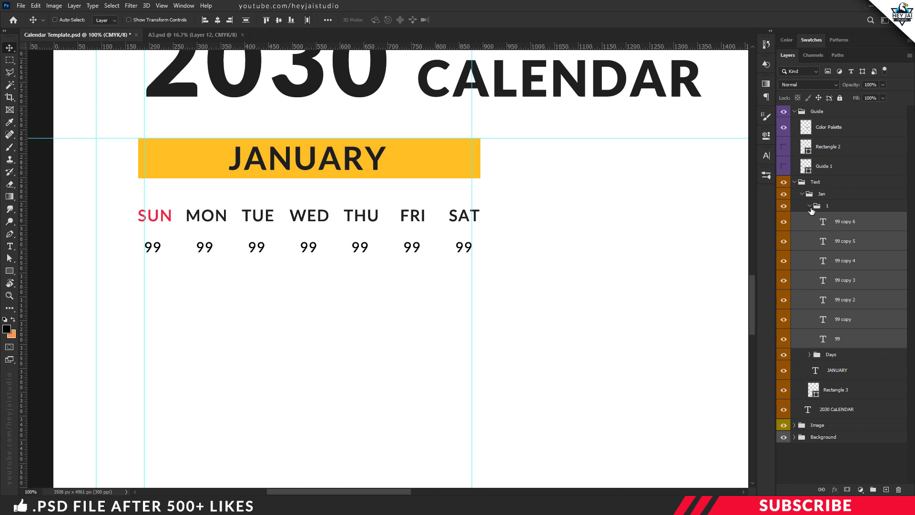
# Step: Recolour the 99 under SUN with the red sampled from the colour palette, leaving the white background layer in place
pyautogui.click(833, 228)
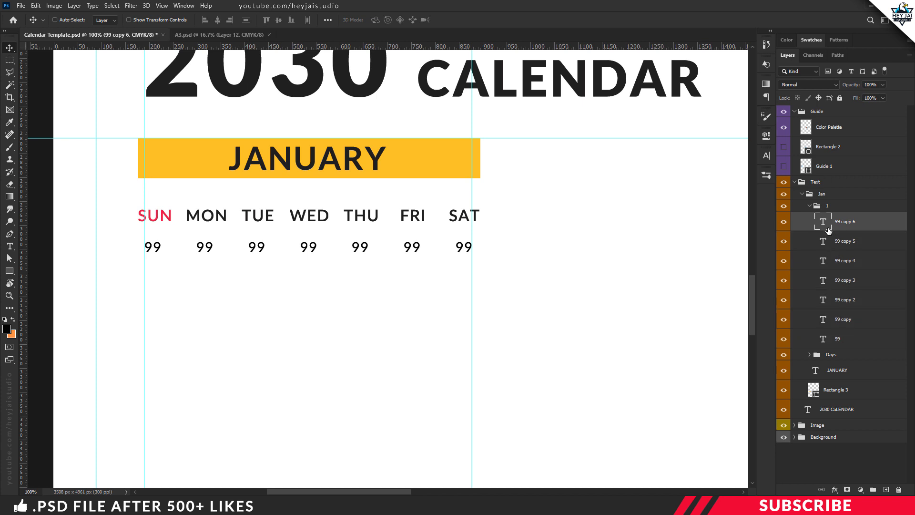
pyautogui.press('t')
pyautogui.doubleClick(153, 247)
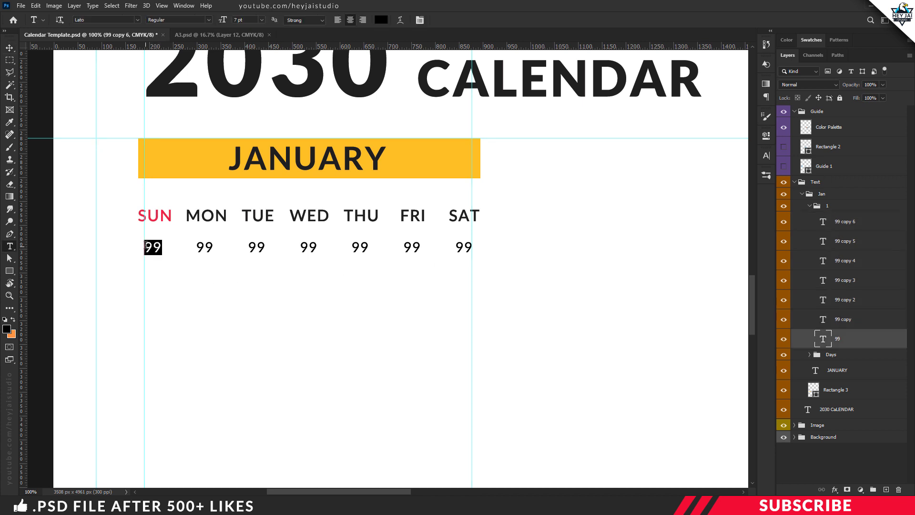
pyautogui.click(7, 328)
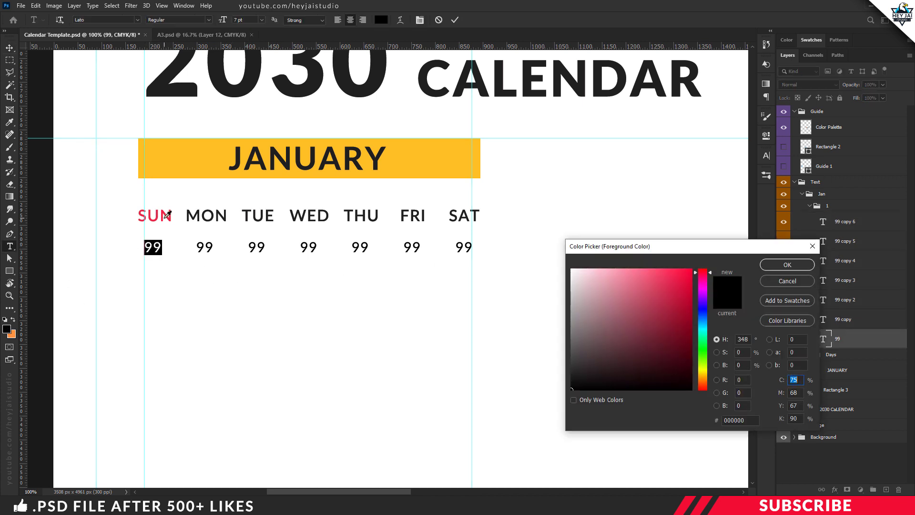
pyautogui.hotkey('ctrl', '-')
pyautogui.hotkey('ctrl', '-')
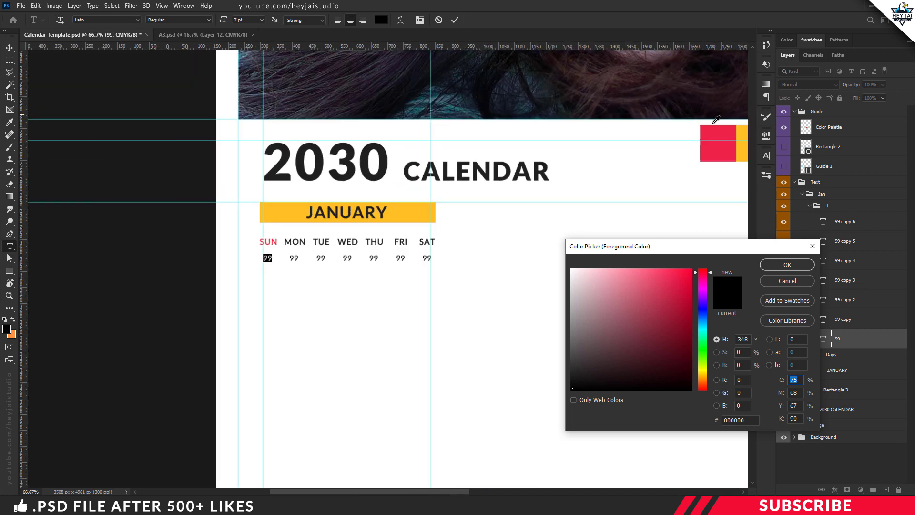
pyautogui.click(705, 137)
pyautogui.click(787, 264)
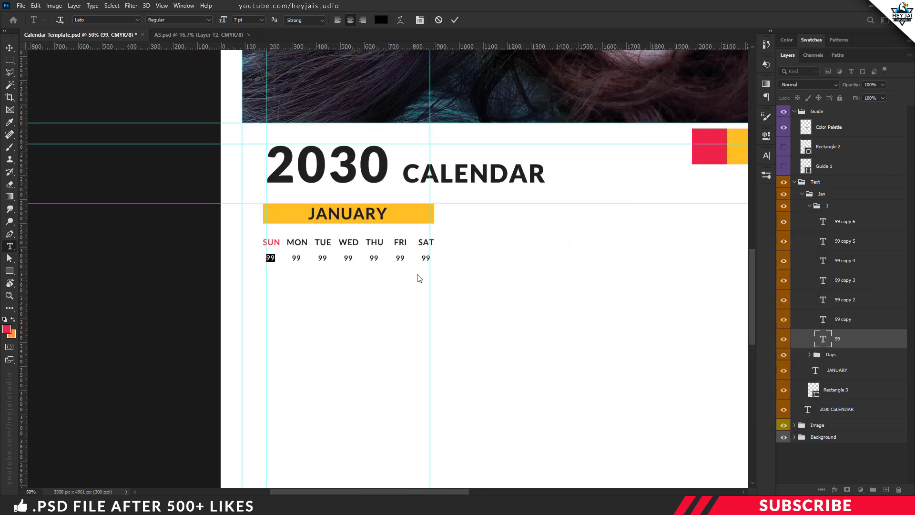
pyautogui.hotkey('ctrl', '+')
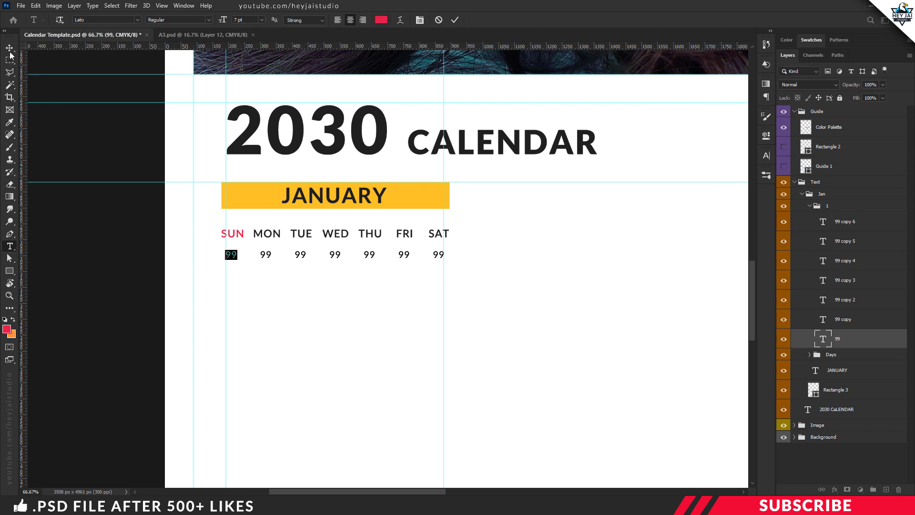
pyautogui.click(11, 49)
pyautogui.moveTo(367, 332); pyautogui.dragTo(413, 332)
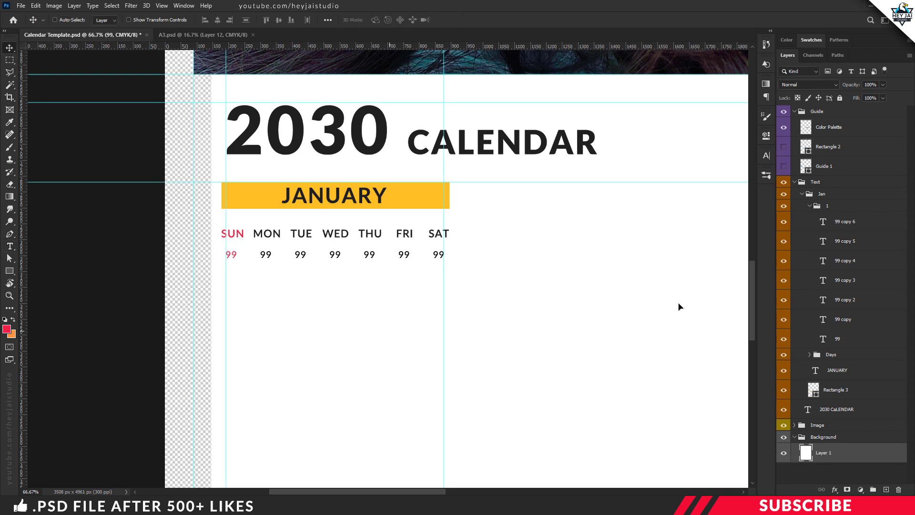
pyautogui.hotkey('ctrl', 'z')
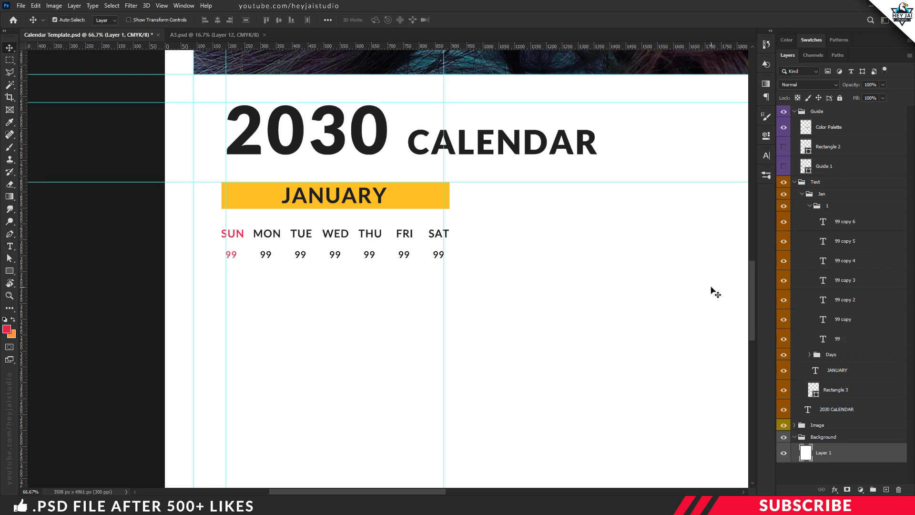
# Step: Collapse and duplicate group 1, rename the copy "2" and move it down as the second row of numbers
pyautogui.click(817, 208)
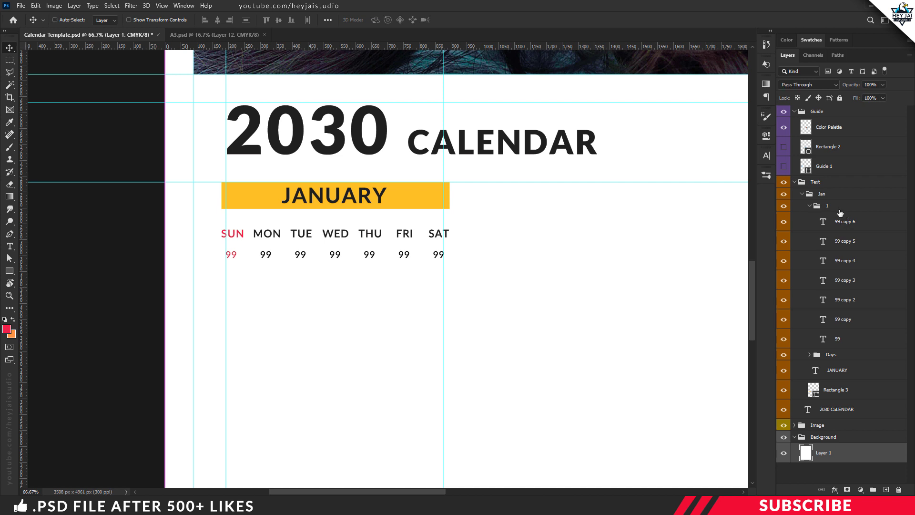
pyautogui.click(810, 206)
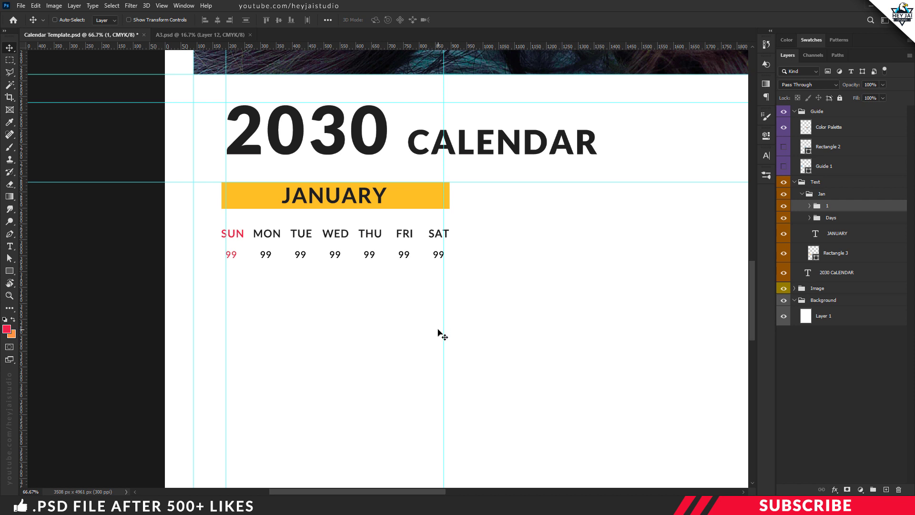
pyautogui.hotkey('ctrl', 'j')
pyautogui.doubleClick(834, 205)
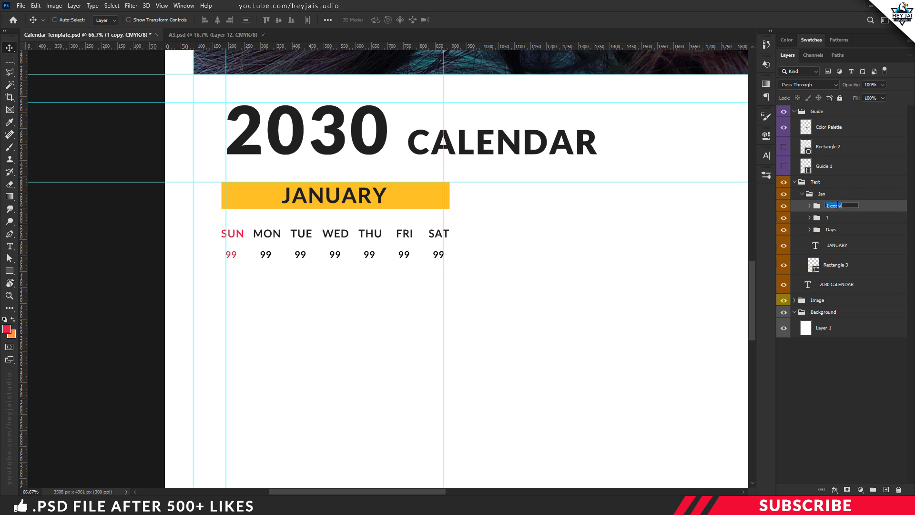
pyautogui.write('2')
pyautogui.press('Return')
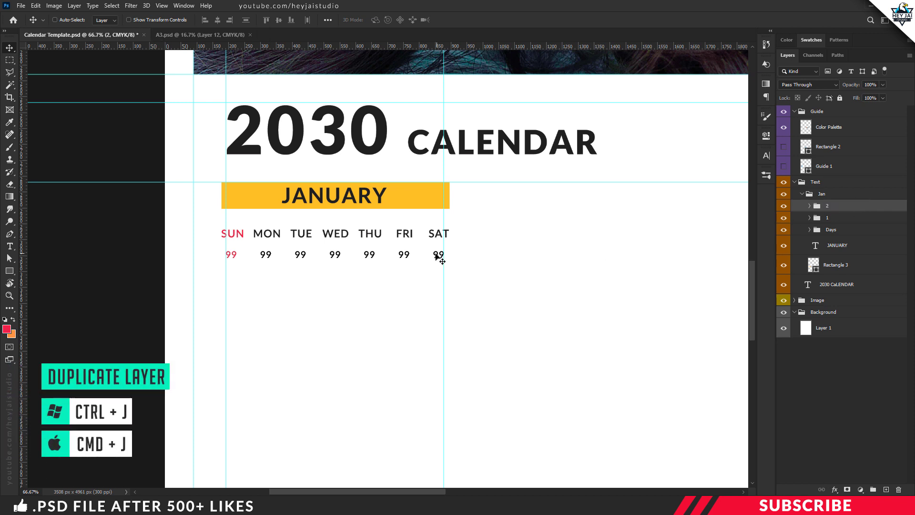
pyautogui.moveTo(437, 255); pyautogui.dragTo(434, 278)
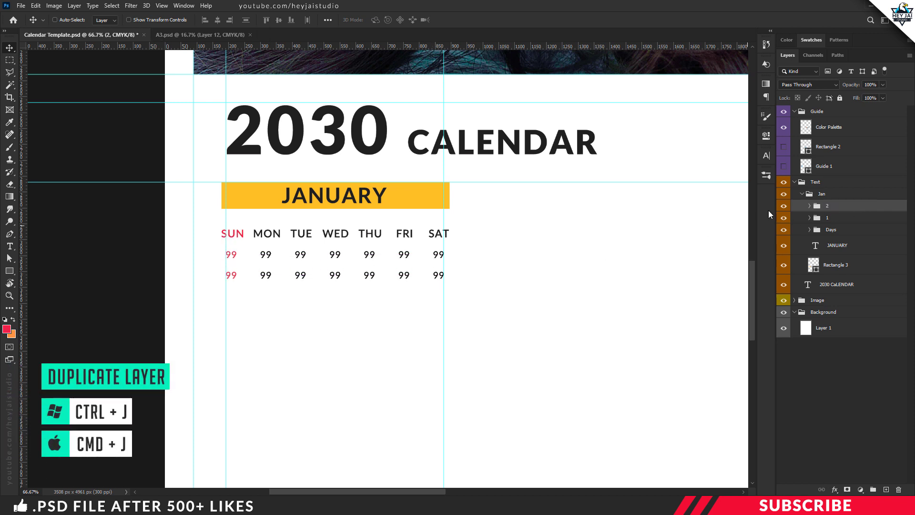
# Step: Duplicate group 2 as group "3" and move it down as an equally spaced third row of numbers
pyautogui.hotkey('ctrl', 'j')
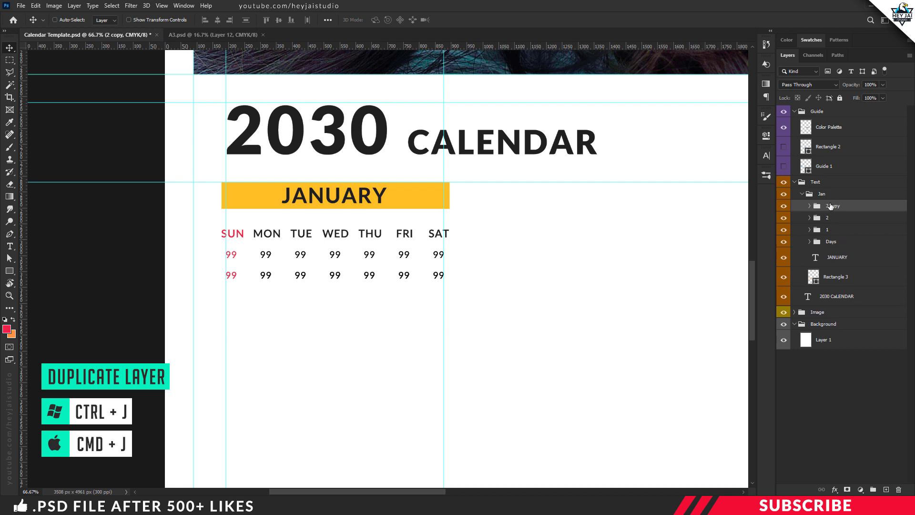
pyautogui.moveTo(363, 277); pyautogui.dragTo(364, 302)
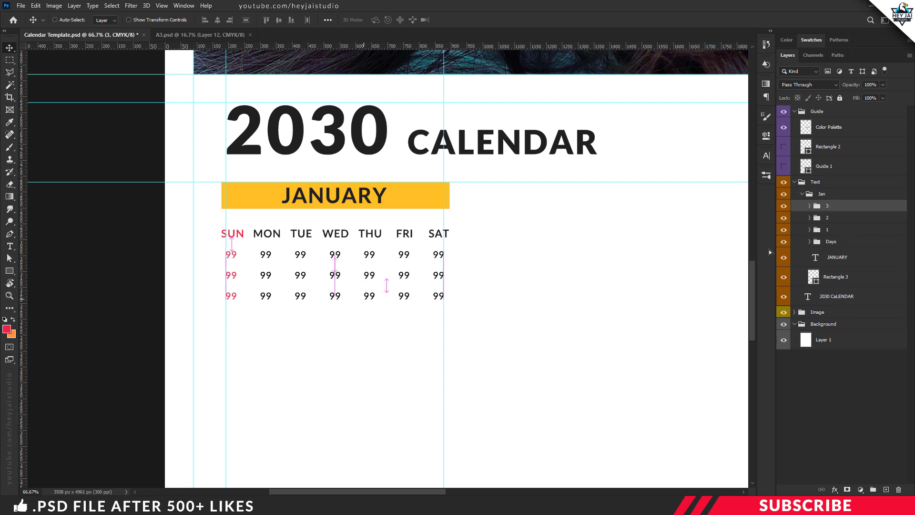
# Step: Duplicate group 3 into groups 4, 5 and 6, placing each copy as an equally spaced row of numbers below the previous one
pyautogui.hotkey('ctrl', 'j')
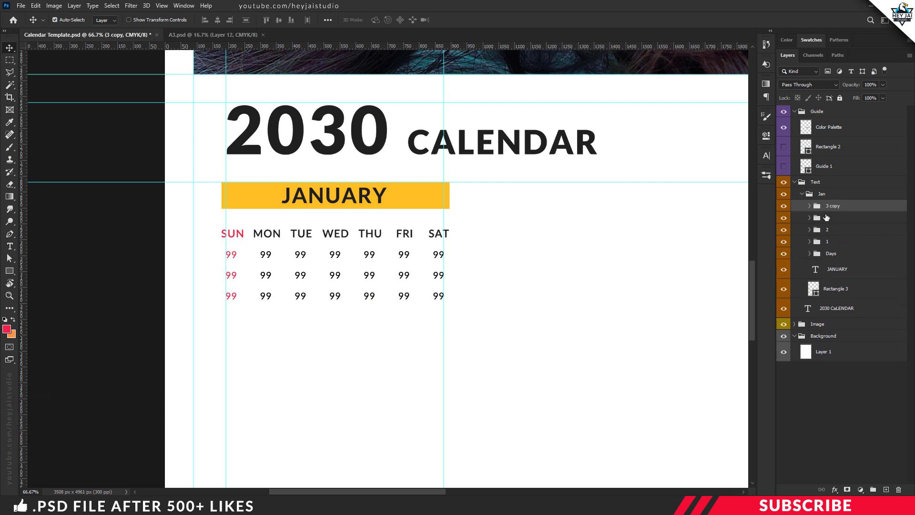
pyautogui.moveTo(425, 299); pyautogui.dragTo(423, 319)
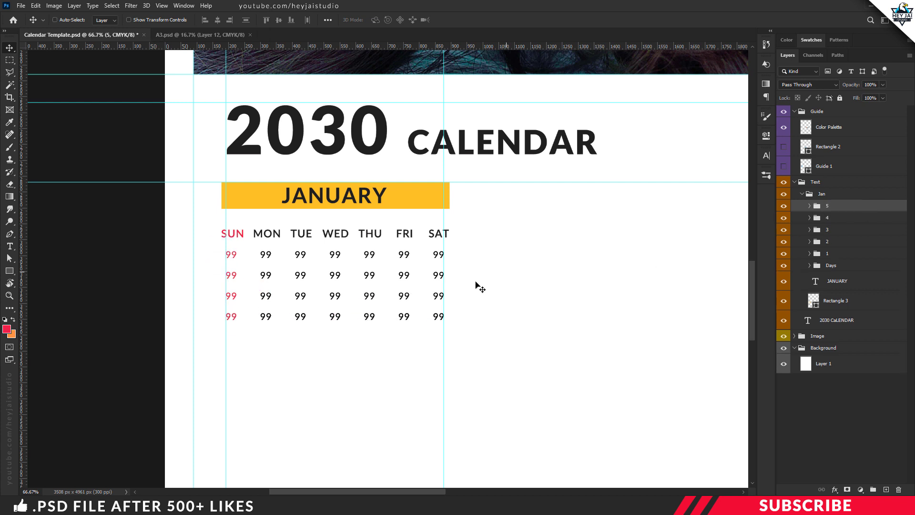
pyautogui.moveTo(476, 285); pyautogui.dragTo(419, 310)
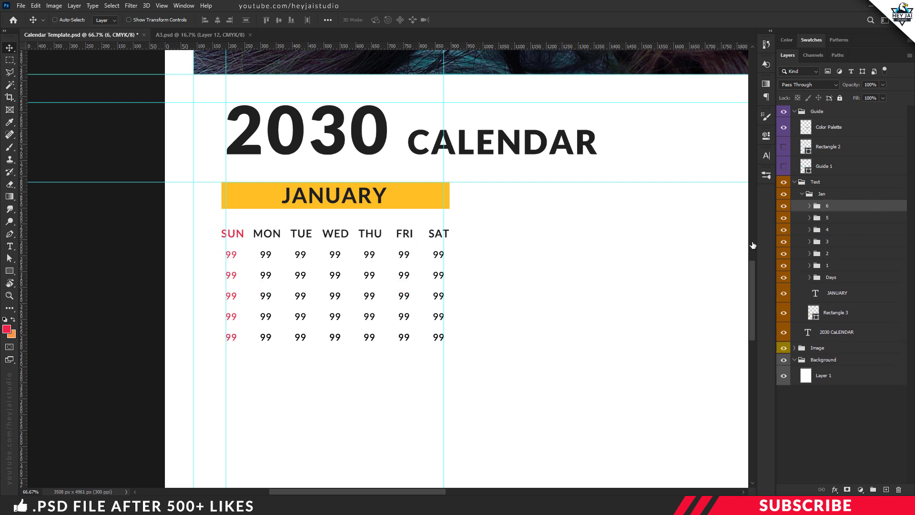
pyautogui.moveTo(399, 339); pyautogui.dragTo(399, 361)
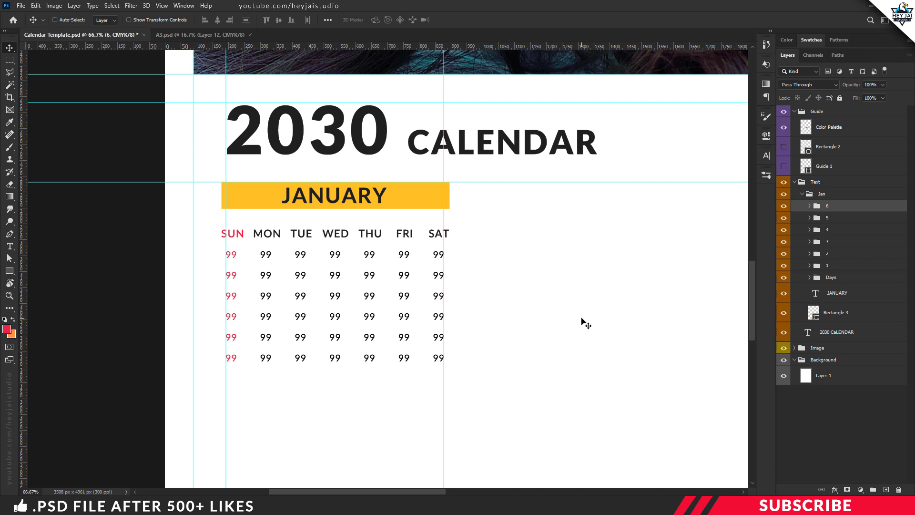
# Step: Replace the placeholder 99 under TUE in January's first date row with 1
pyautogui.hscroll(3, 437, 381)
pyautogui.hotkey('ctrl', '+')
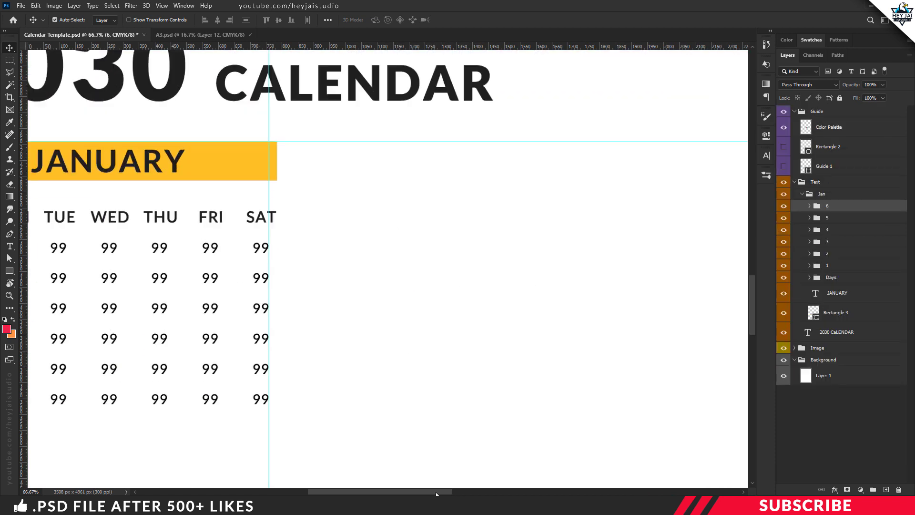
pyautogui.moveTo(433, 494); pyautogui.dragTo(362, 495)
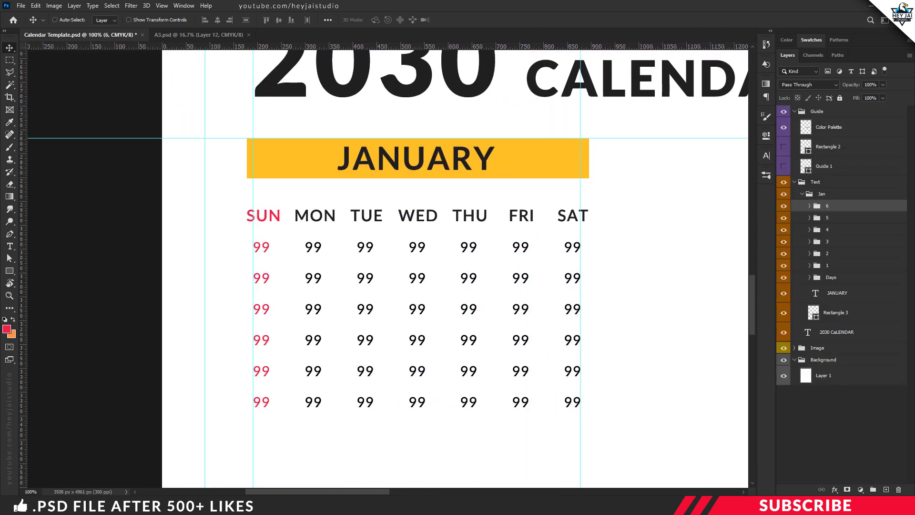
pyautogui.press('ctrl')
pyautogui.press('t')
pyautogui.click(370, 248)
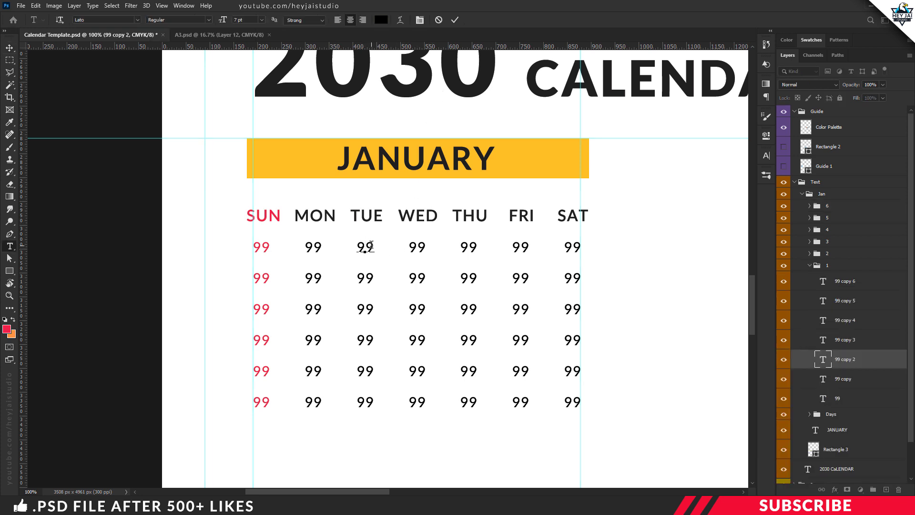
pyautogui.hotkey('ctrl', 'a')
pyautogui.write('1')
pyautogui.hotkey('ctrl', 'Return')
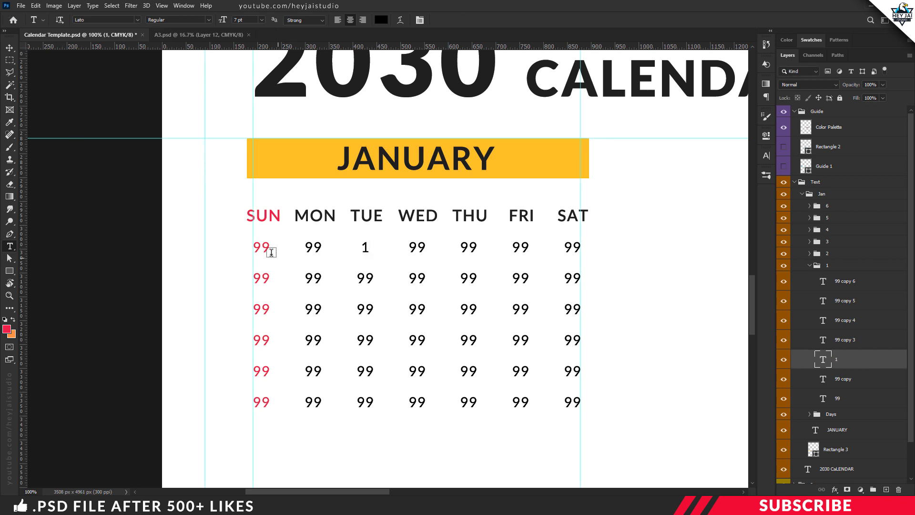
# Step: Hide the two placeholder 99 layers under SUN and MON in January's first date row
pyautogui.press('v')
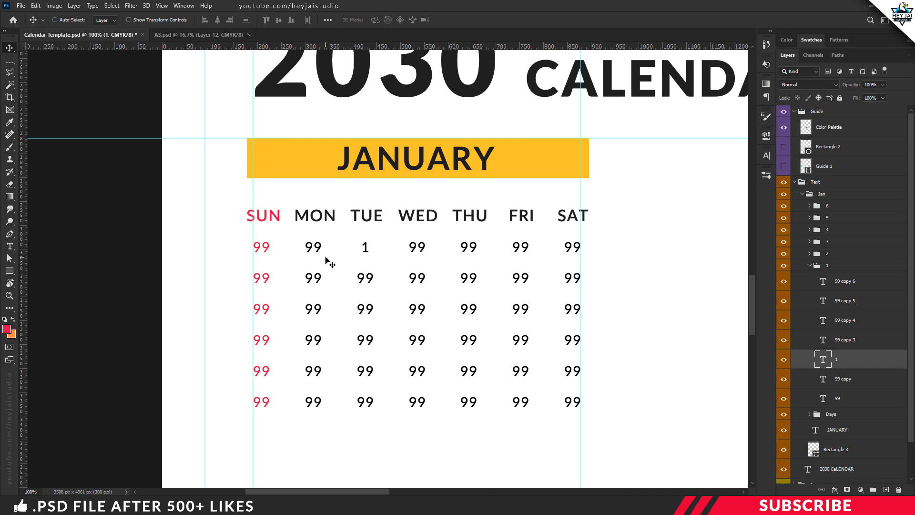
pyautogui.click(784, 378)
pyautogui.click(783, 398)
# Step: Replace the first-row placeholders under WED, THU, FRI and SAT with 2, 3, 4 and 5
pyautogui.press('t')
pyautogui.doubleClick(426, 246)
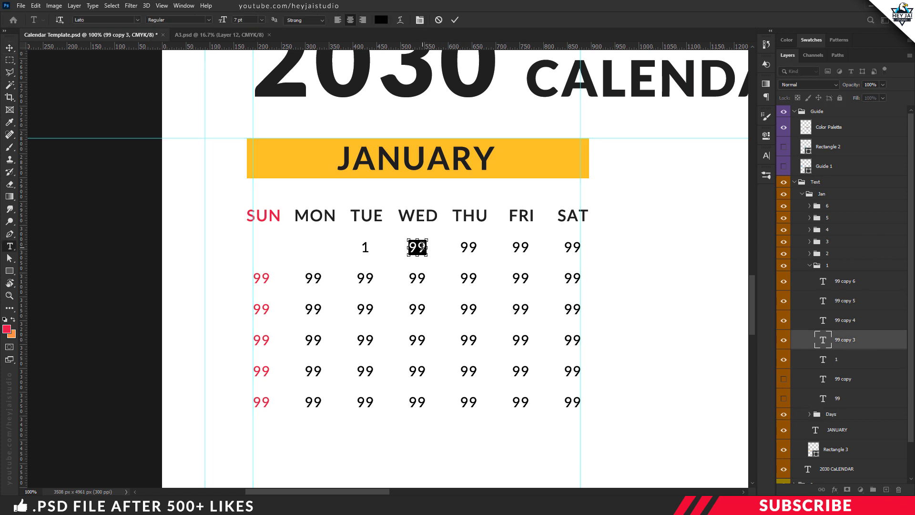
pyautogui.write('2')
pyautogui.doubleClick(469, 246)
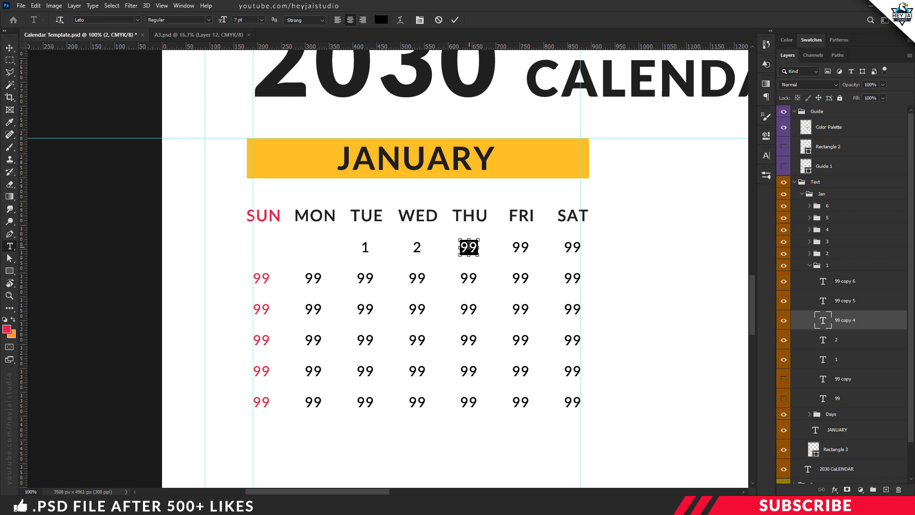
pyautogui.write('3')
pyautogui.doubleClick(520, 247)
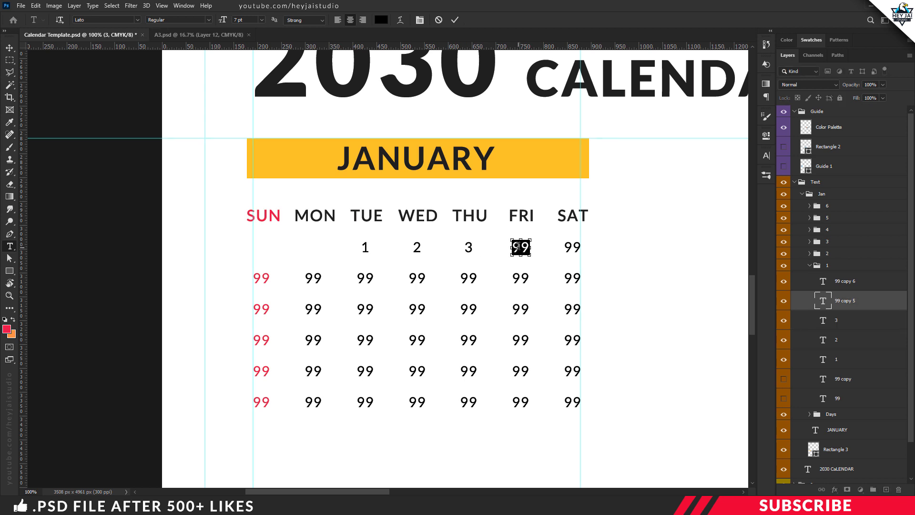
pyautogui.write('4')
pyautogui.doubleClick(572, 246)
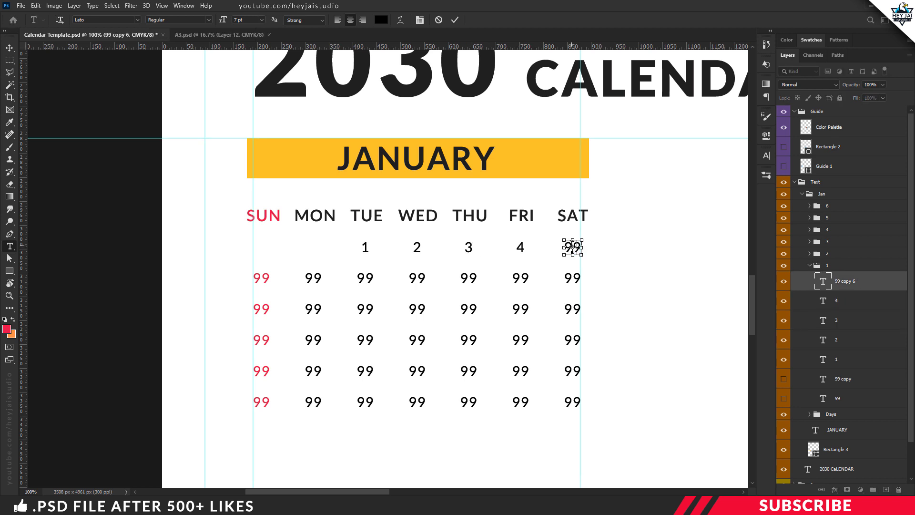
pyautogui.write('5')
# Step: Replace the second-row placeholders under SUN, MON, TUE and WED with 6, 7, 8 and 10
pyautogui.doubleClick(261, 278)
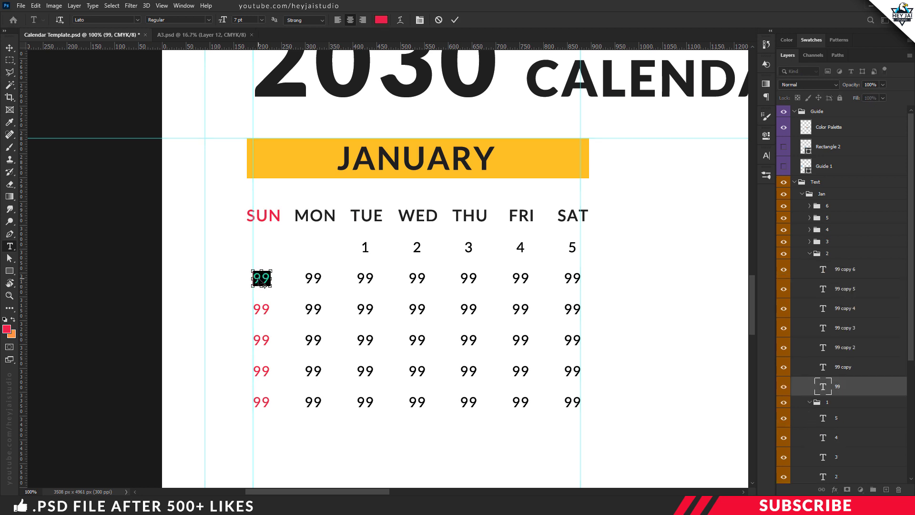
pyautogui.write('6')
pyautogui.hotkey('ctrl', 'Return')
pyautogui.doubleClick(313, 278)
pyautogui.write('7')
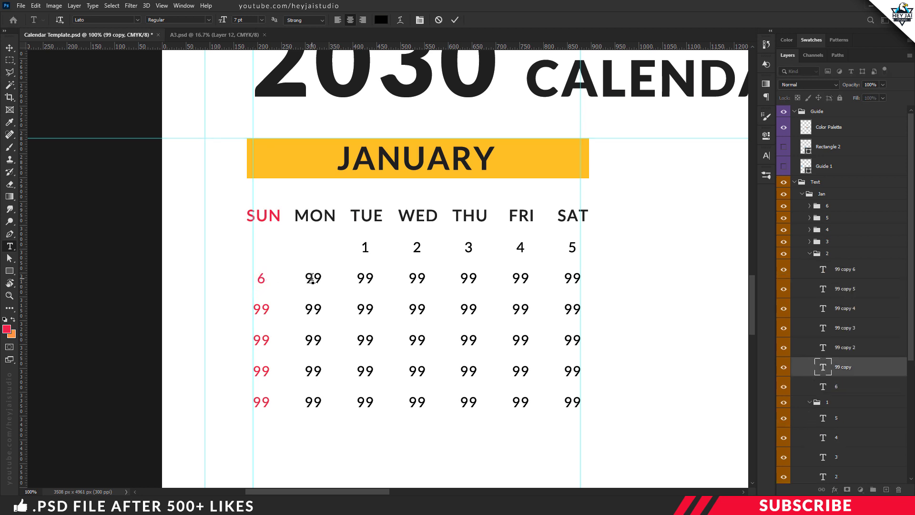
pyautogui.hotkey('ctrl', 'Return')
pyautogui.doubleClick(365, 278)
pyautogui.write('8')
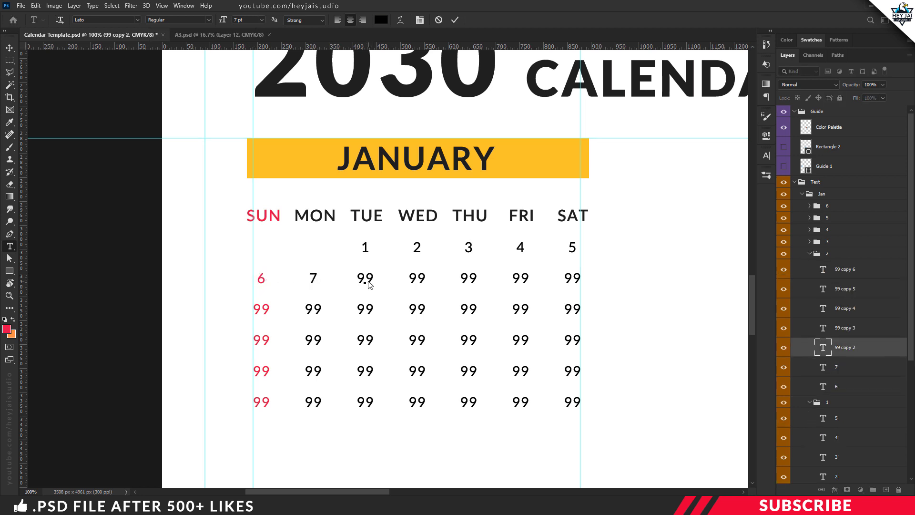
pyautogui.hotkey('ctrl', 'Return')
pyautogui.doubleClick(417, 278)
pyautogui.write('10')
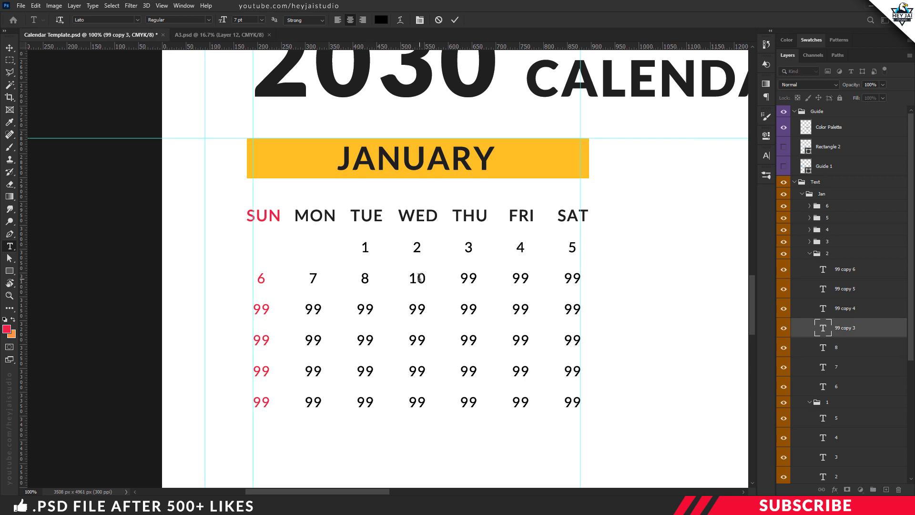
pyautogui.hotkey('ctrl', 'Return')
pyautogui.doubleClick(469, 278)
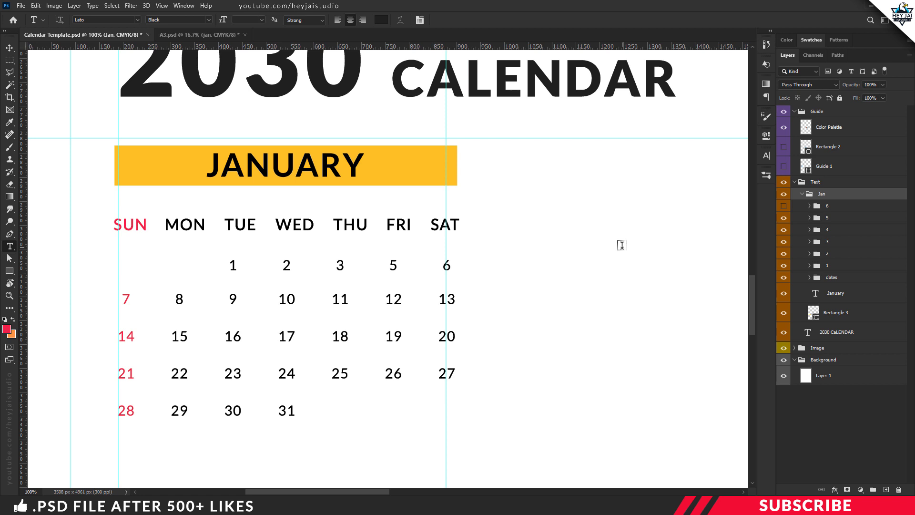
# Step: Collapse the completed Jan group in the layer stack
pyautogui.click(10, 48)
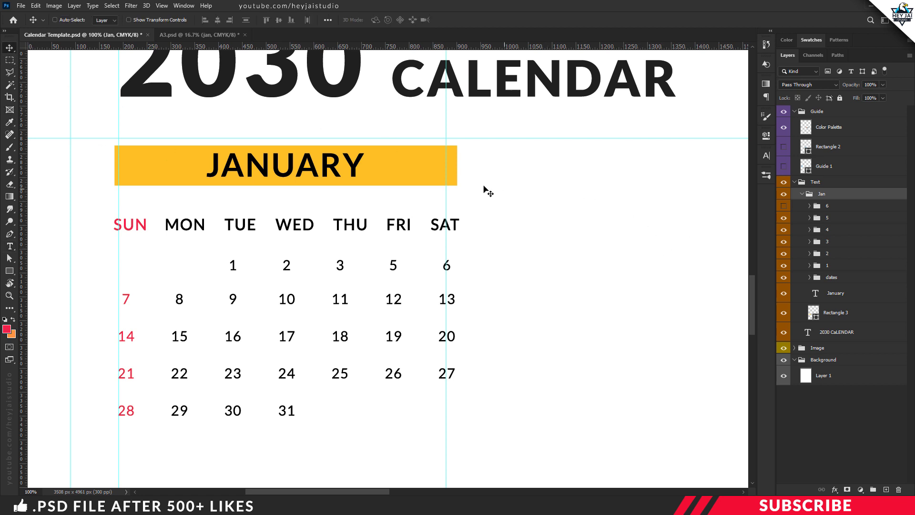
pyautogui.press('ctrl')
pyautogui.hotkey('ctrl', '-')
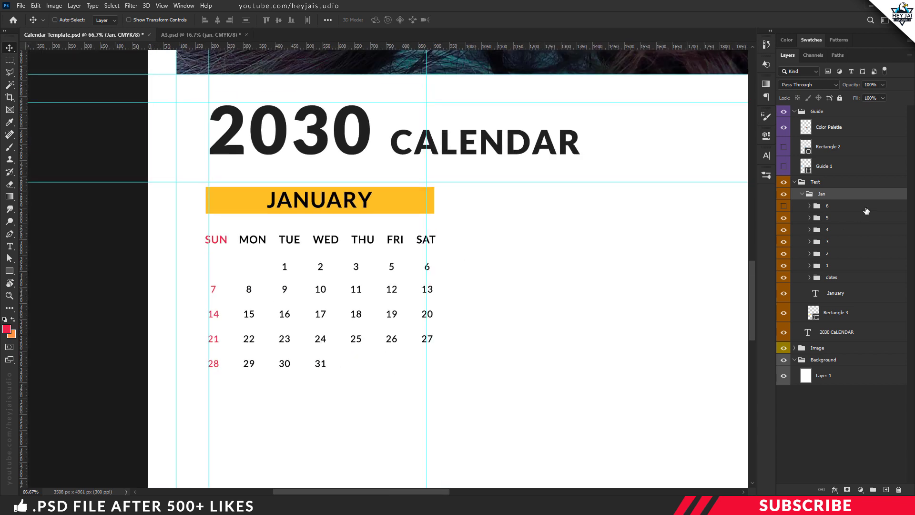
pyautogui.click(783, 207)
pyautogui.click(803, 194)
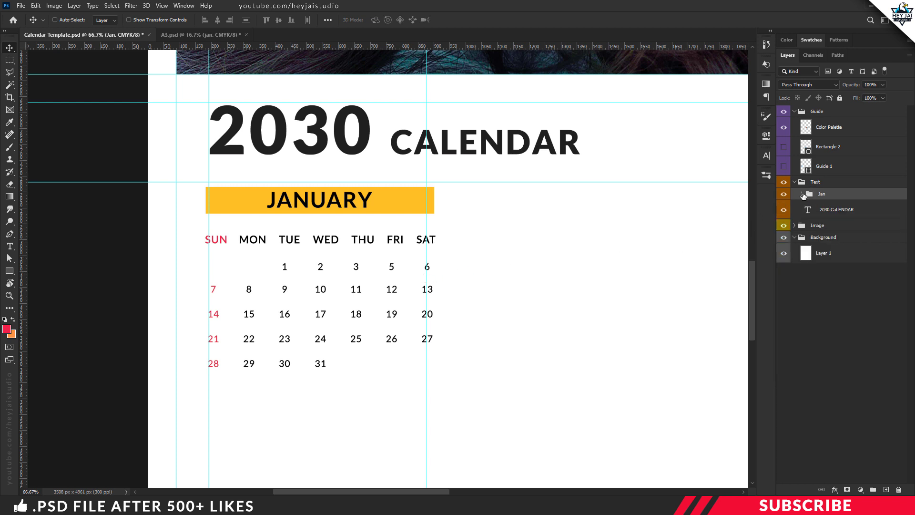
# Step: Duplicate the Jan group, rename the copy Feb and place it beside the January block at the same height
pyautogui.hotkey('ctrl', '-')
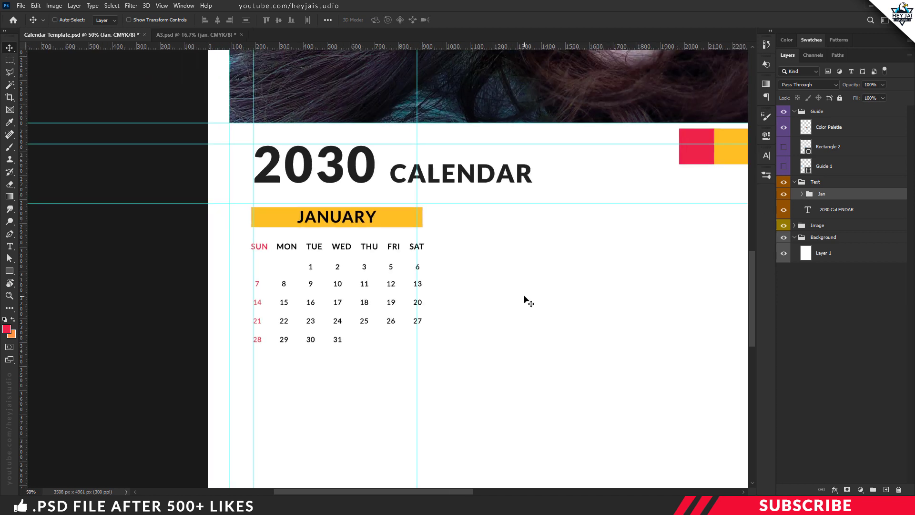
pyautogui.scroll(-1, 525, 301)
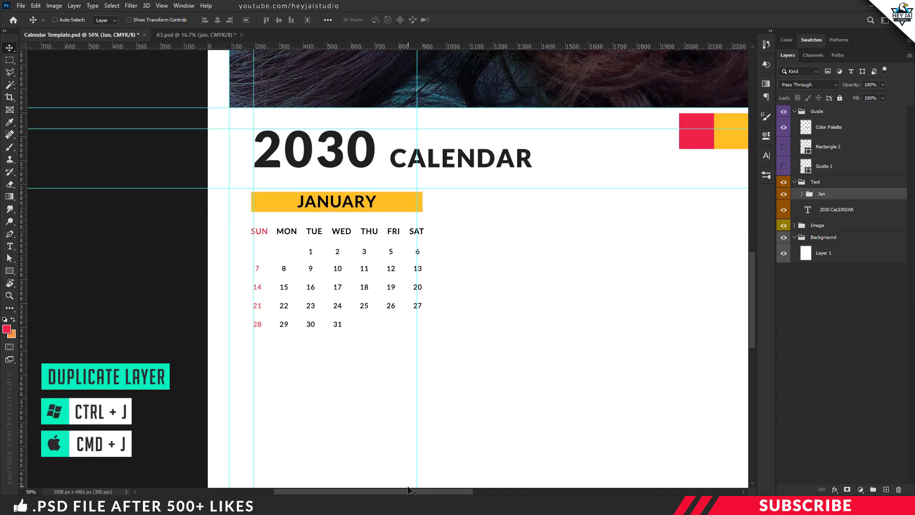
pyautogui.moveTo(409, 492); pyautogui.dragTo(421, 494)
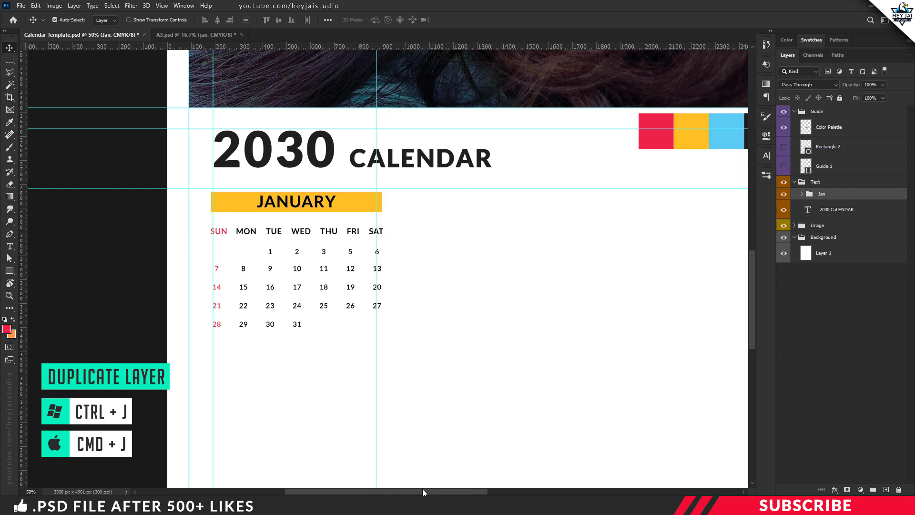
pyautogui.hotkey('ctrl', '-')
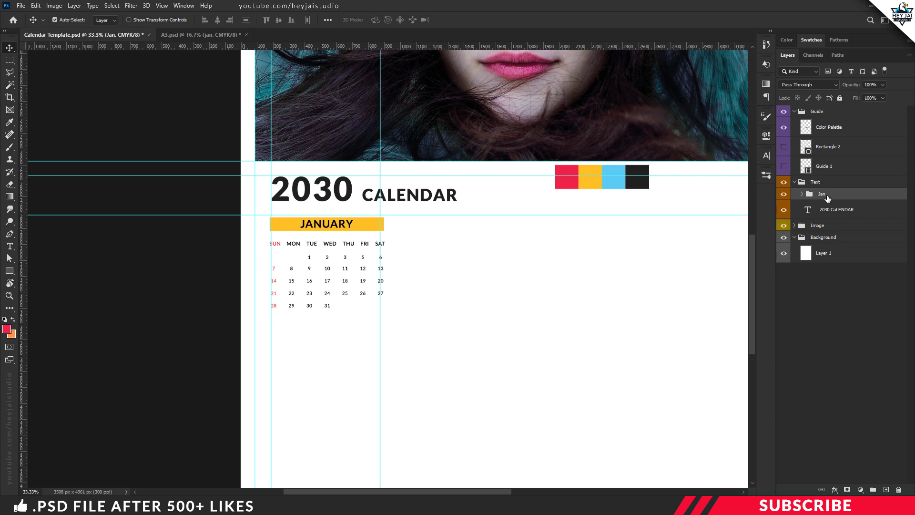
pyautogui.hotkey('ctrl', 'j')
pyautogui.doubleClick(828, 194)
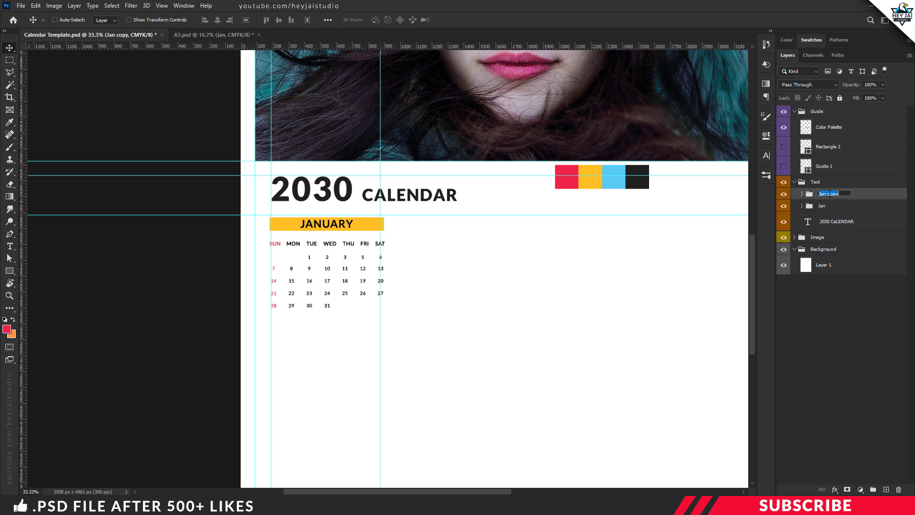
pyautogui.write('FE')
pyautogui.press('Return')
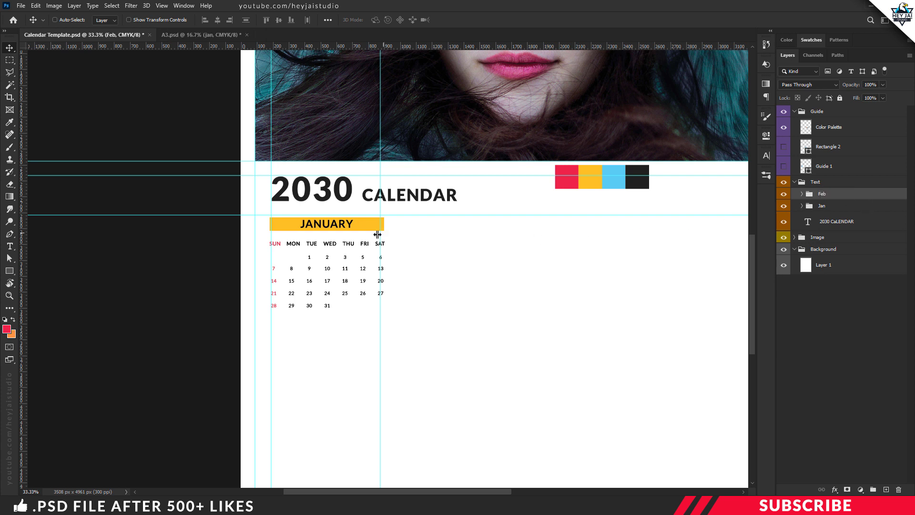
pyautogui.moveTo(350, 225); pyautogui.dragTo(483, 227)
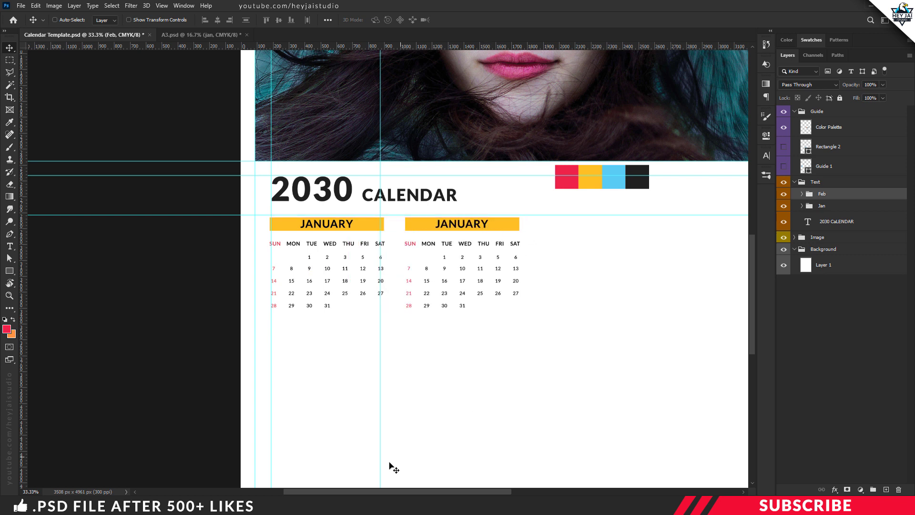
# Step: Recolour the header rectangle in the Feb group with the light blue sampled from the colour palette
pyautogui.moveTo(367, 492); pyautogui.dragTo(392, 492)
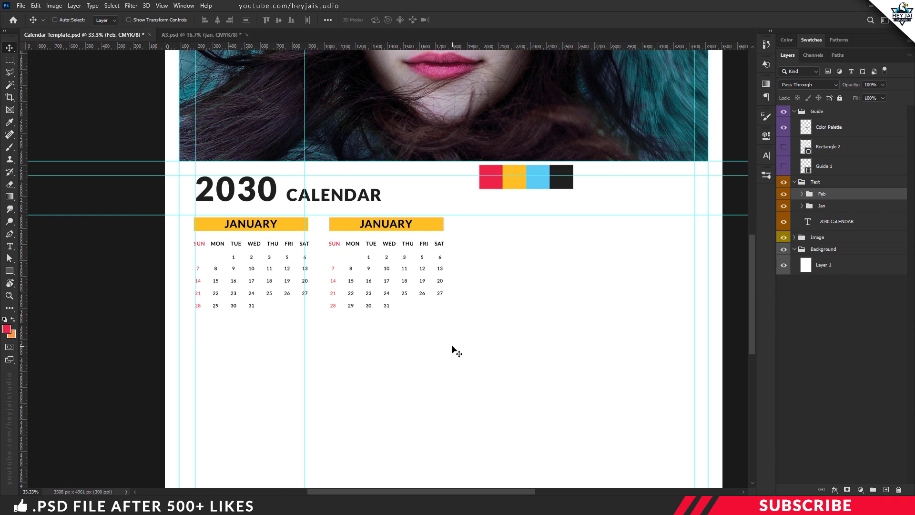
pyautogui.hotkey('ctrl', '+')
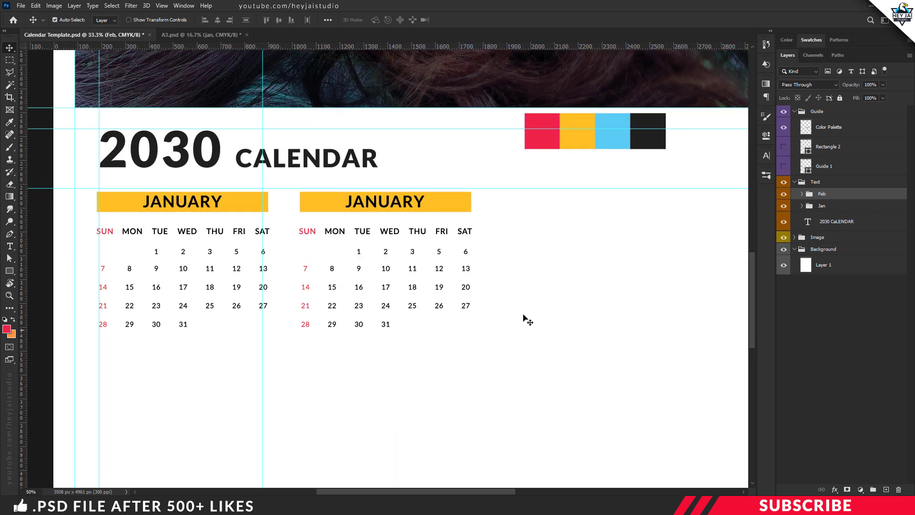
pyautogui.click(802, 194)
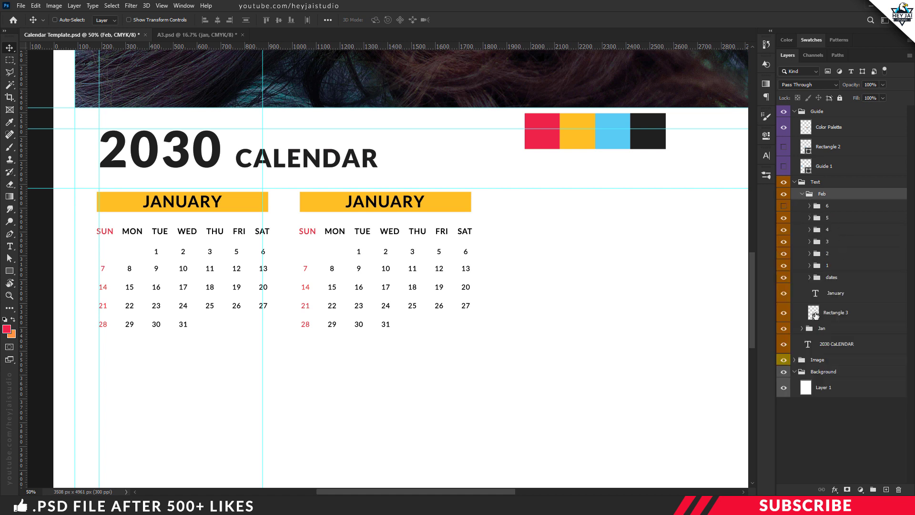
pyautogui.click(817, 316)
pyautogui.doubleClick(814, 313)
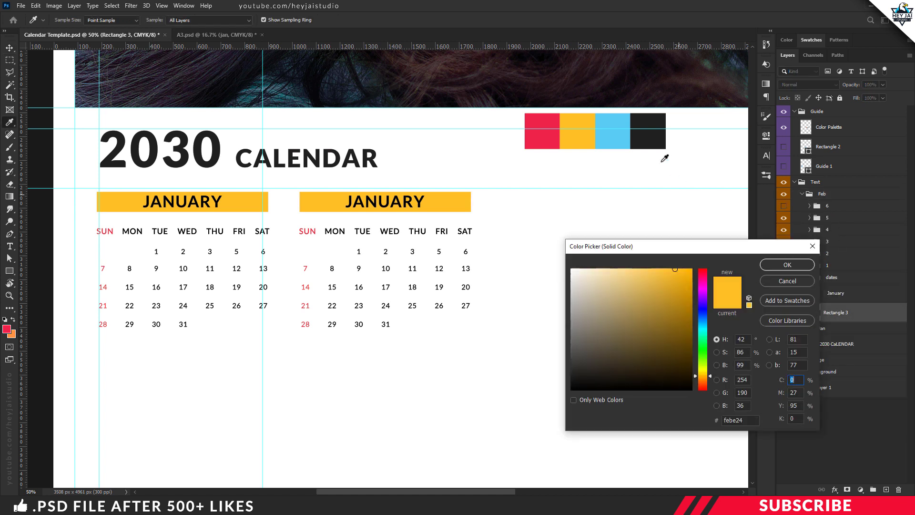
pyautogui.click(628, 138)
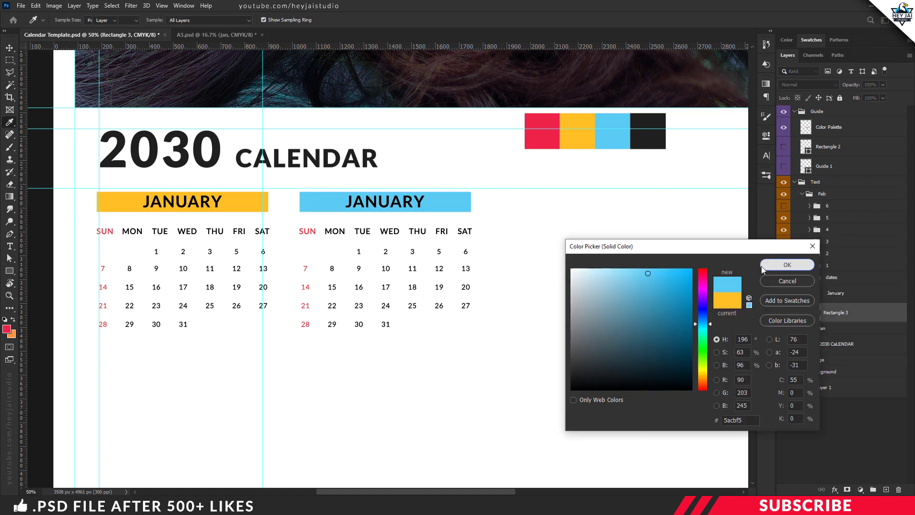
pyautogui.click(787, 264)
# Step: Replace the heading of the second month block with FEBRUARY and collapse the Feb group
pyautogui.doubleClick(384, 200)
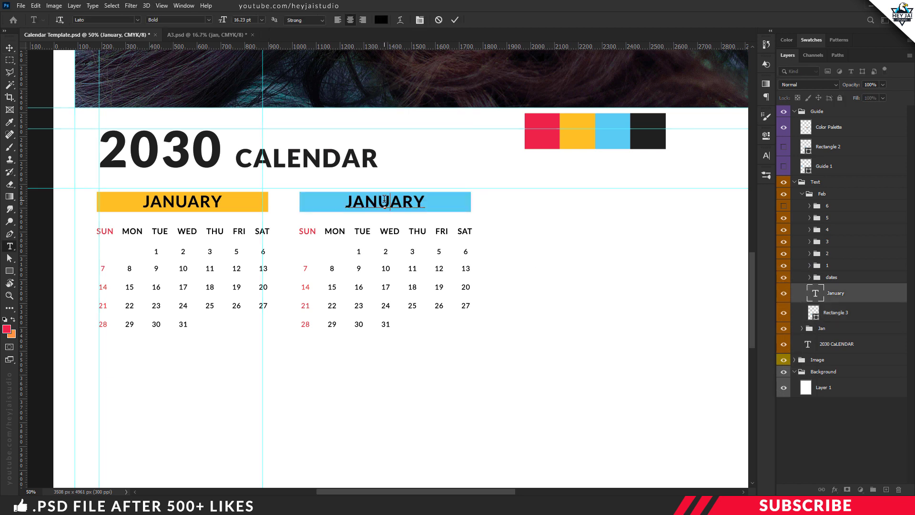
pyautogui.write('FEB')
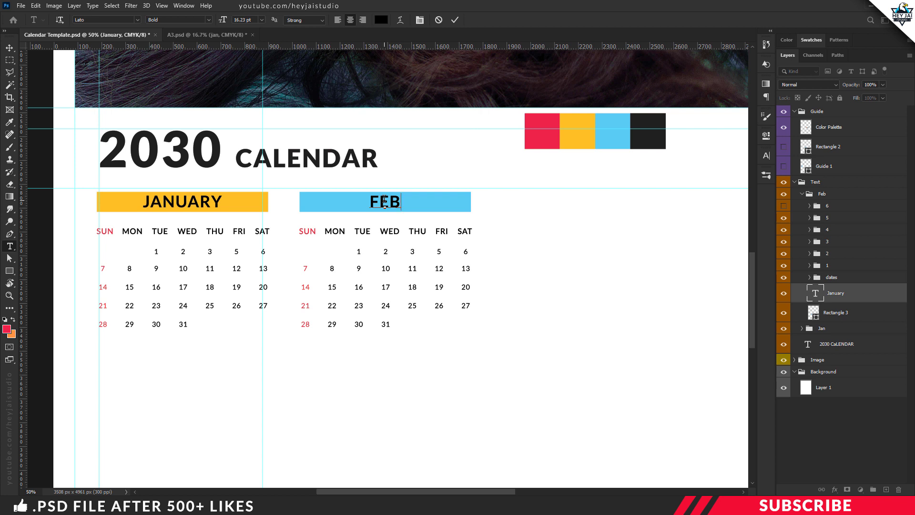
pyautogui.write('RUARY')
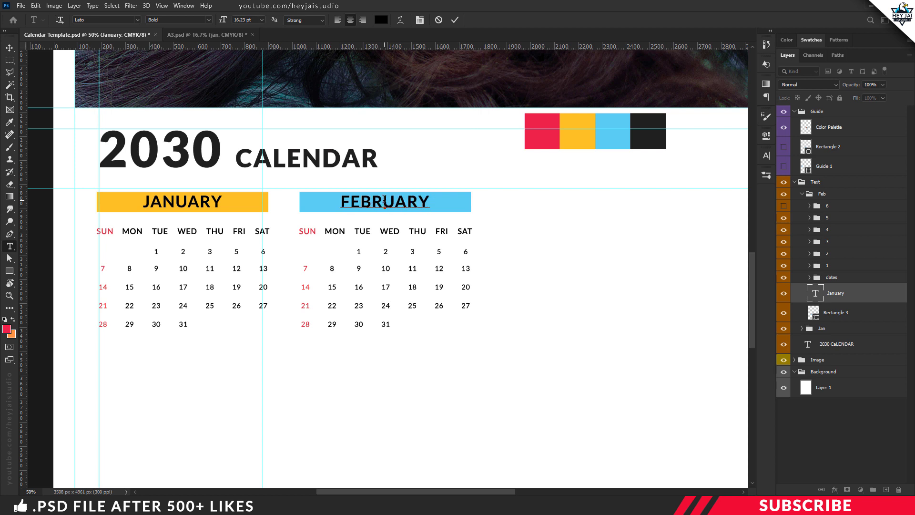
pyautogui.hotkey('ctrl', 'Return')
pyautogui.click(10, 48)
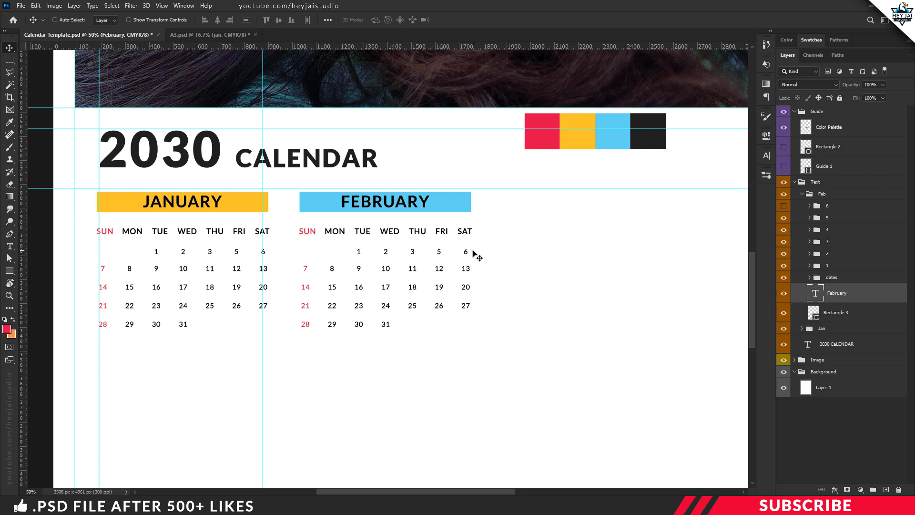
pyautogui.click(804, 195)
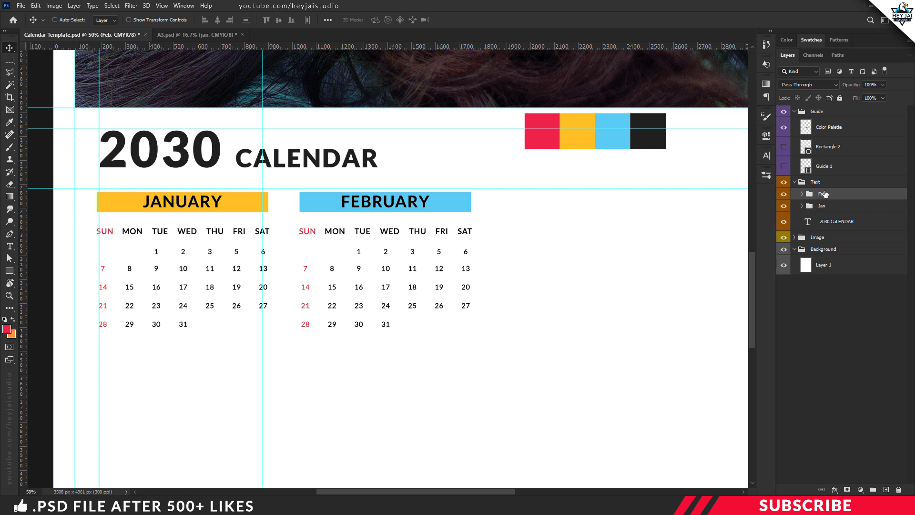
# Step: Merge all groups and layers inside the Jan group into a single layer and make that layer visible
pyautogui.click(803, 206)
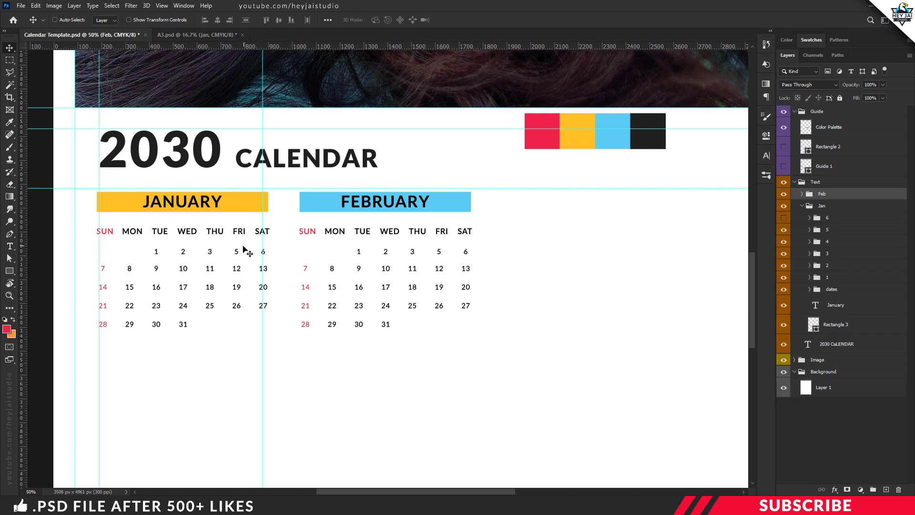
pyautogui.click(845, 220)
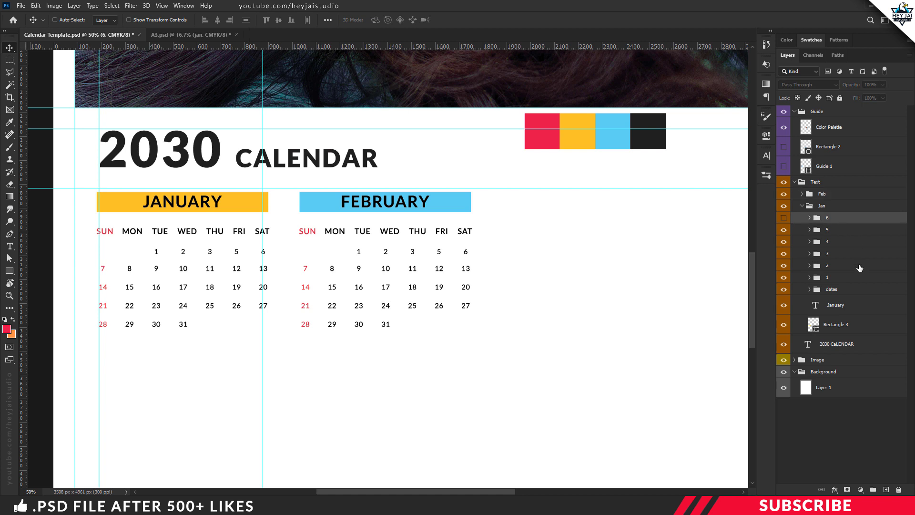
pyautogui.keyDown('ctrl'); pyautogui.click(847, 326); pyautogui.keyUp('ctrl')
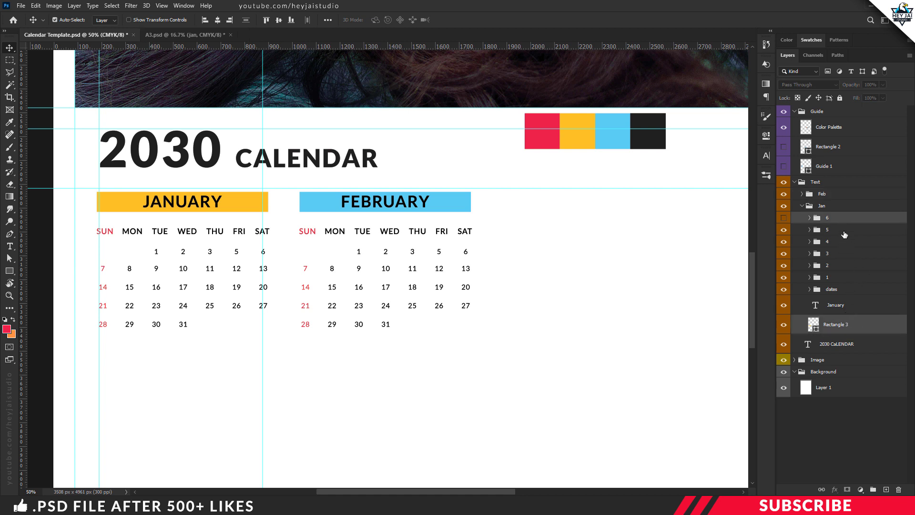
pyautogui.keyDown('ctrl'); pyautogui.click(845, 232); pyautogui.keyUp('ctrl')
pyautogui.keyDown('ctrl'); pyautogui.click(843, 243); pyautogui.keyUp('ctrl')
pyautogui.keyDown('ctrl'); pyautogui.click(843, 255); pyautogui.keyUp('ctrl')
pyautogui.keyDown('ctrl'); pyautogui.click(842, 266); pyautogui.keyUp('ctrl')
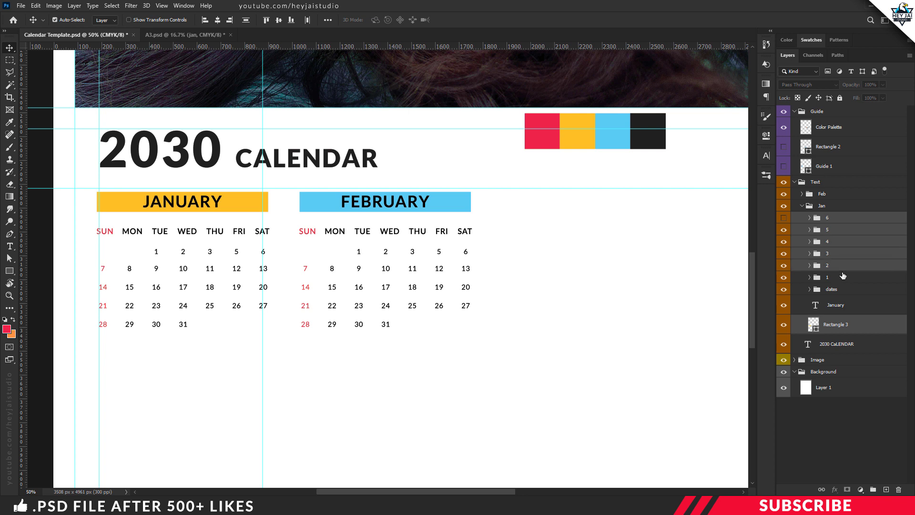
pyautogui.keyDown('ctrl'); pyautogui.click(842, 278); pyautogui.keyUp('ctrl')
pyautogui.keyDown('ctrl'); pyautogui.click(845, 289); pyautogui.keyUp('ctrl')
pyautogui.keyDown('ctrl'); pyautogui.click(846, 305); pyautogui.keyUp('ctrl')
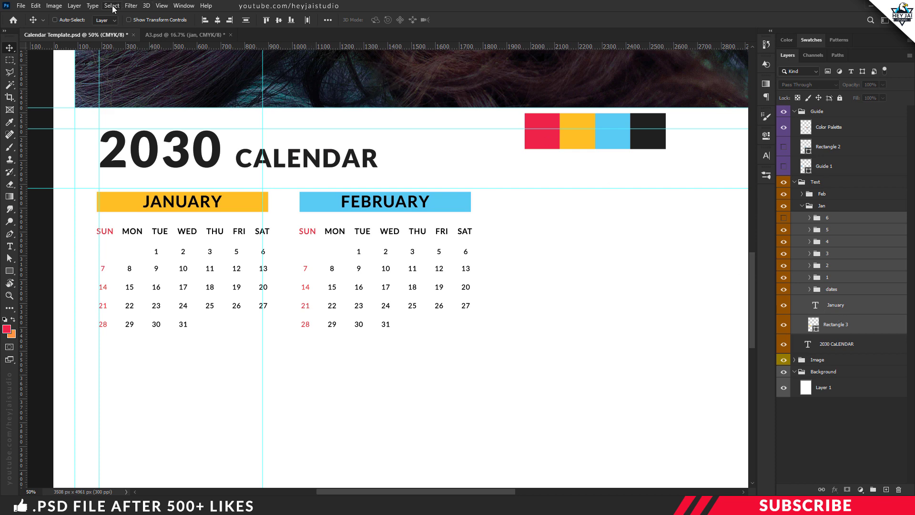
pyautogui.click(74, 6)
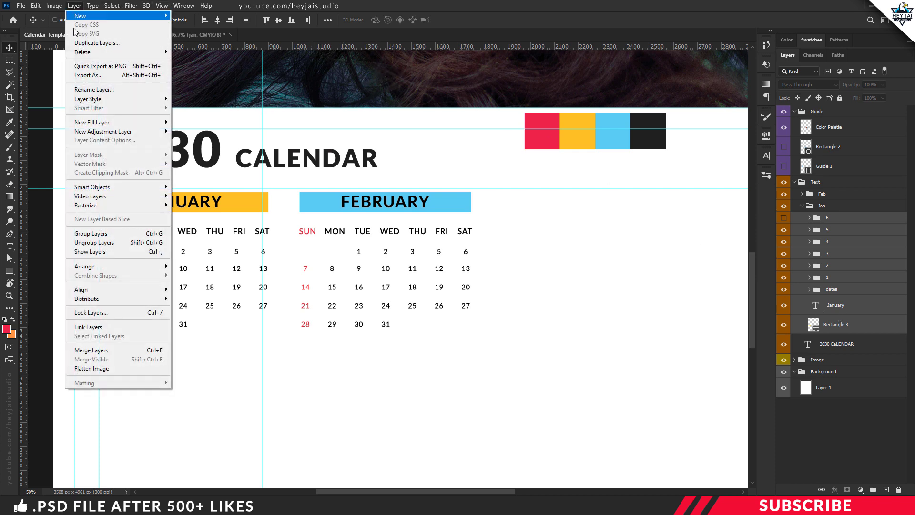
pyautogui.click(116, 353)
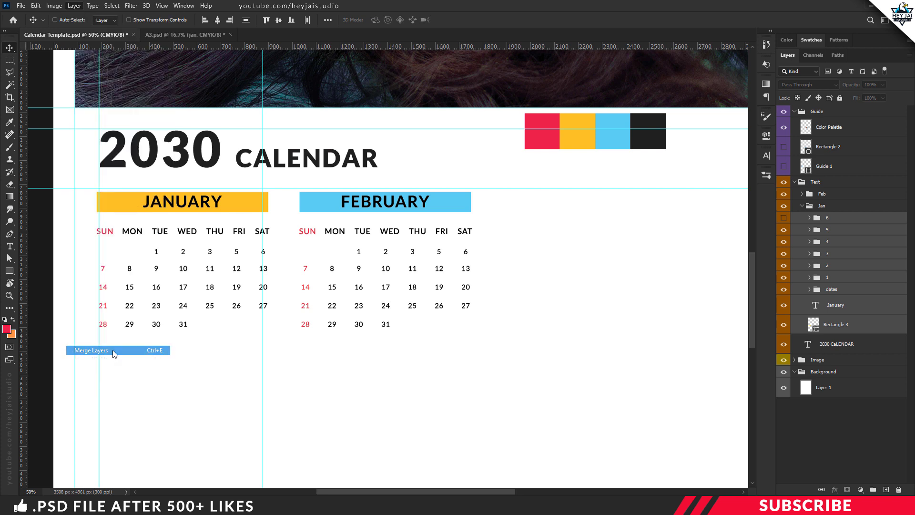
pyautogui.click(783, 222)
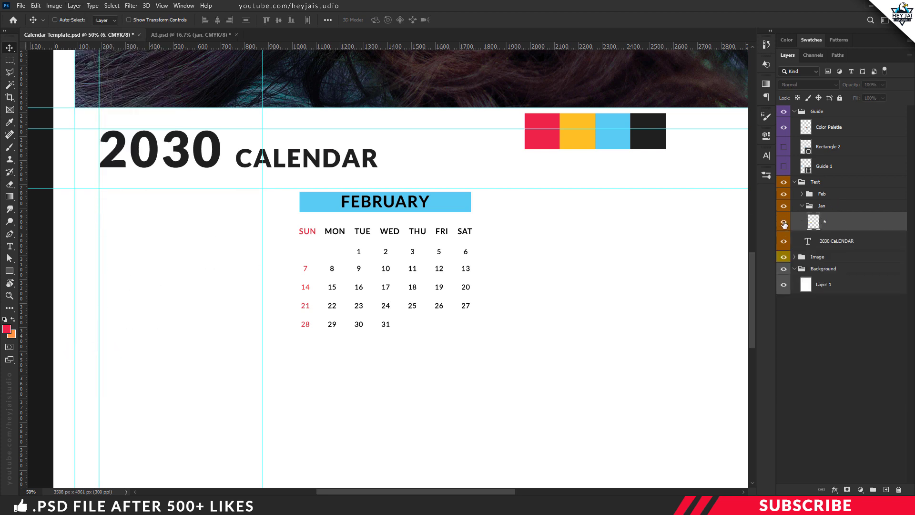
pyautogui.click(784, 223)
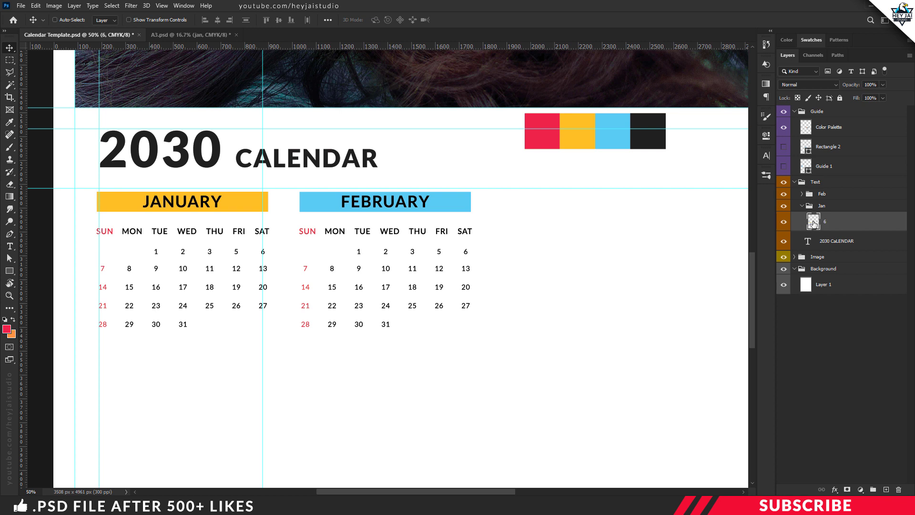
# Step: Collapse both the Feb and Jan groups in the layer stack
pyautogui.click(802, 193)
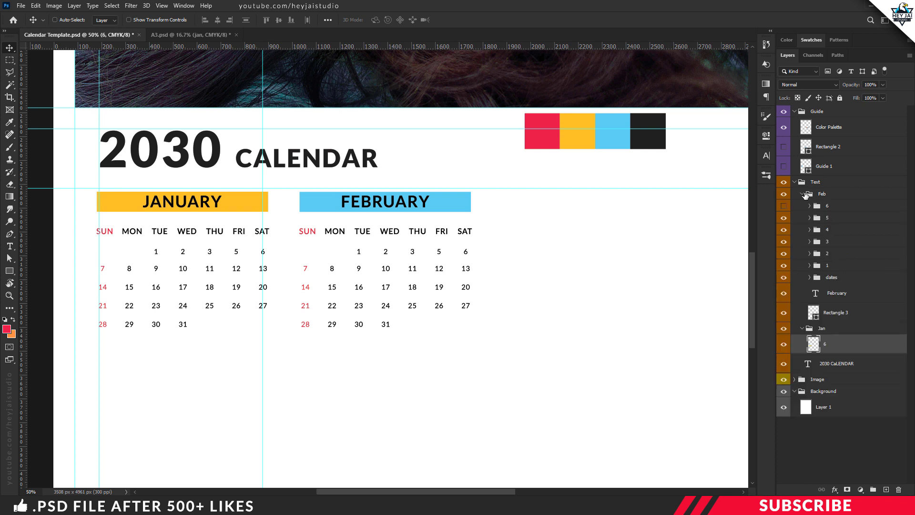
pyautogui.click(806, 194)
pyautogui.click(803, 194)
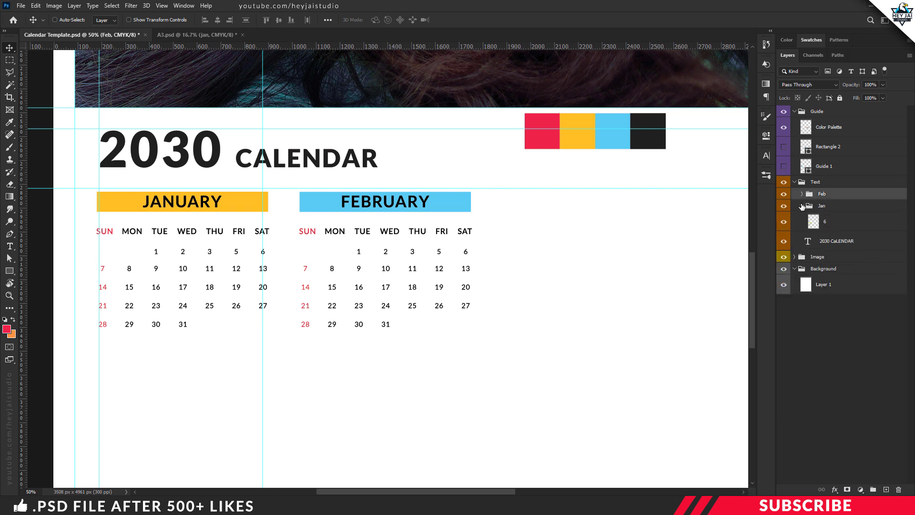
pyautogui.click(802, 206)
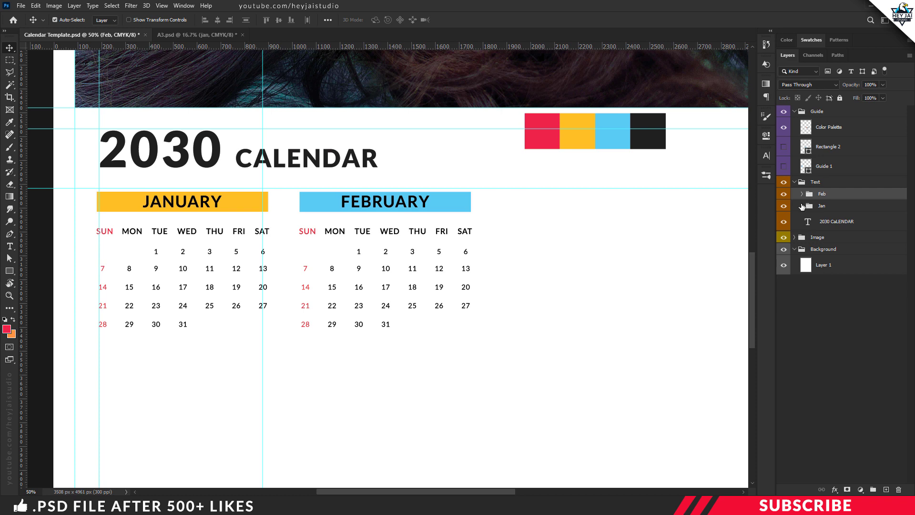
# Step: Place a copy of the February block further right in the same row for another month
pyautogui.hotkey('ctrl', '-')
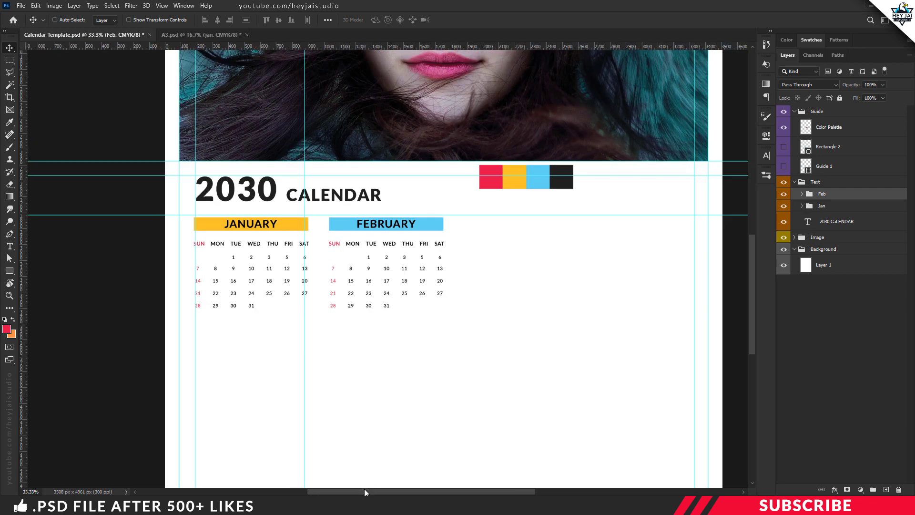
pyautogui.moveTo(367, 492); pyautogui.dragTo(407, 495)
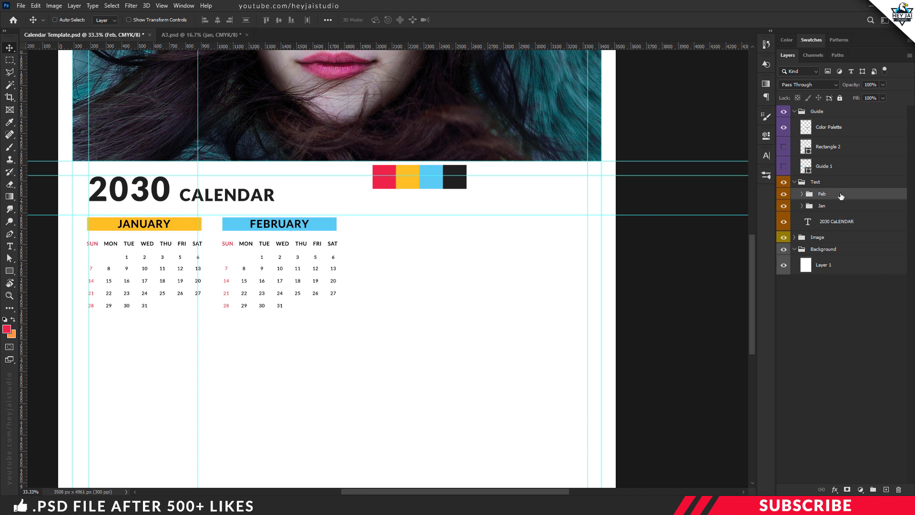
pyautogui.moveTo(317, 231); pyautogui.dragTo(534, 224)
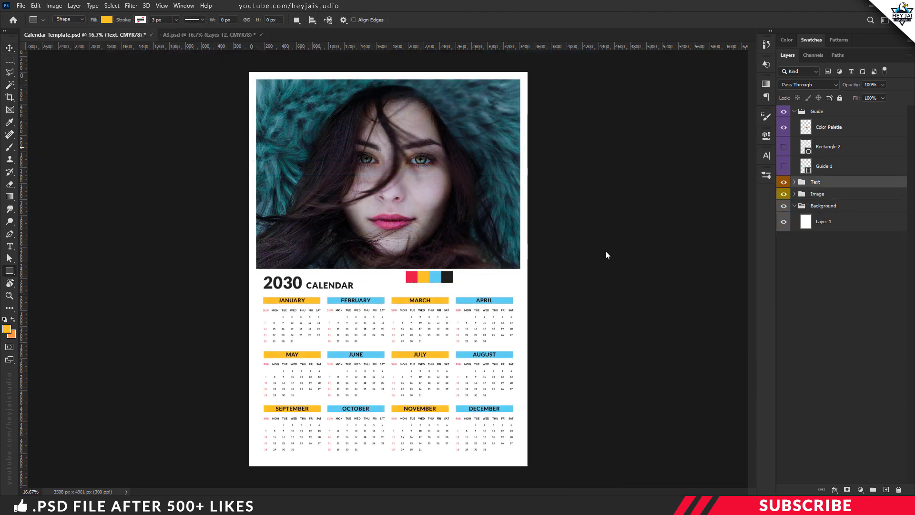
# Step: Add a new layer and draw a yellow #febe24 rectangle about 1805 × 413 px over the left half of the page's lower edge
pyautogui.click(9, 47)
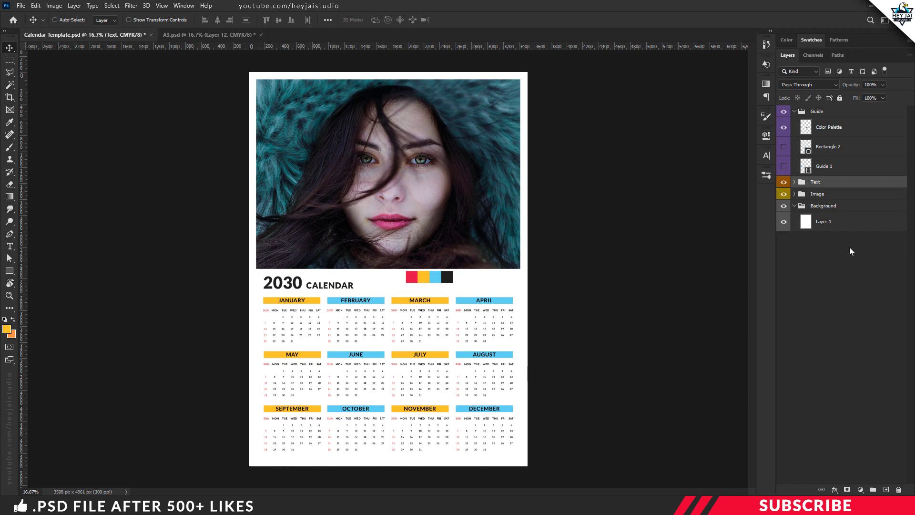
pyautogui.click(886, 488)
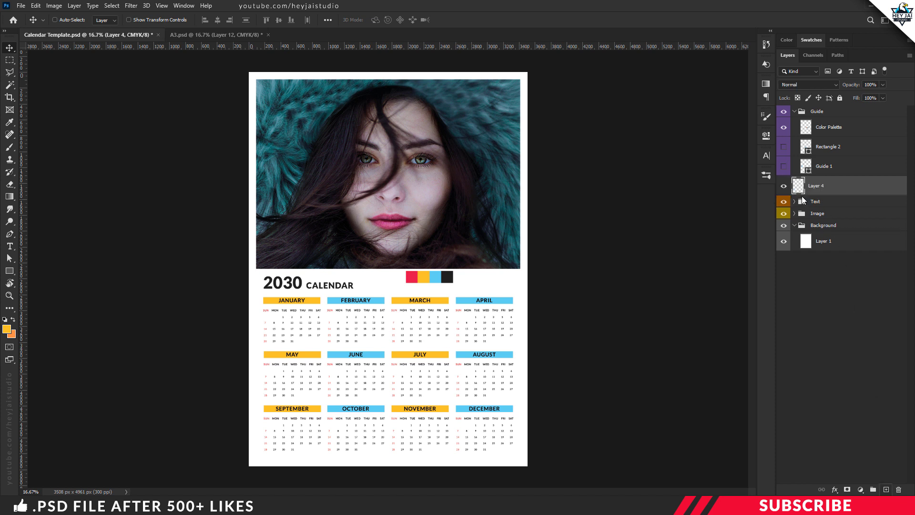
pyautogui.click(6, 328)
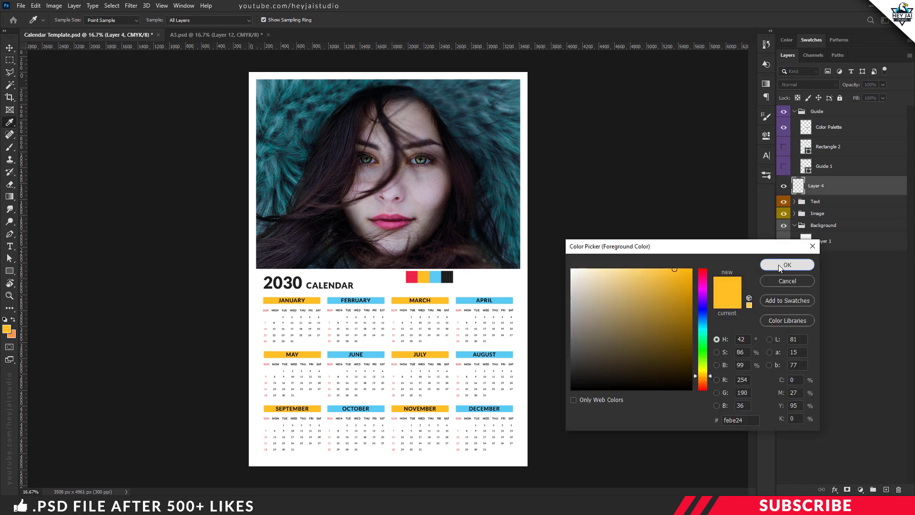
pyautogui.click(786, 265)
pyautogui.click(10, 271)
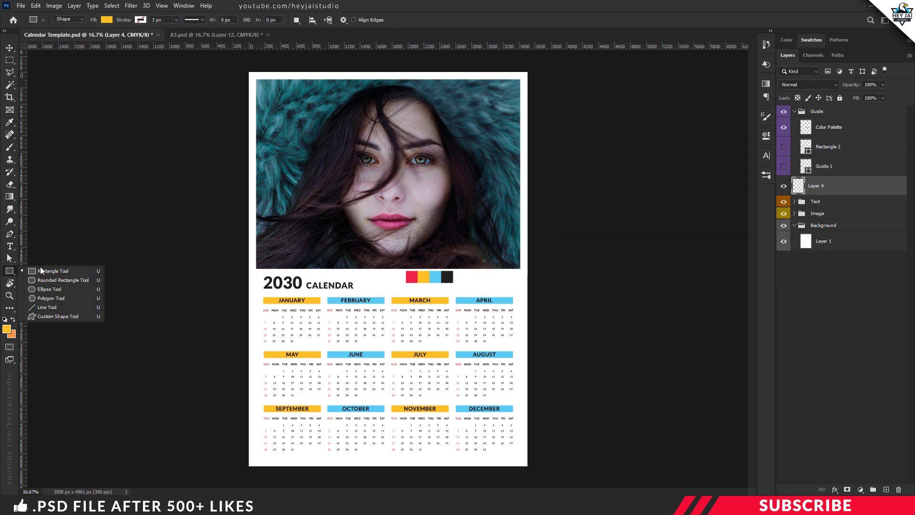
pyautogui.click(57, 270)
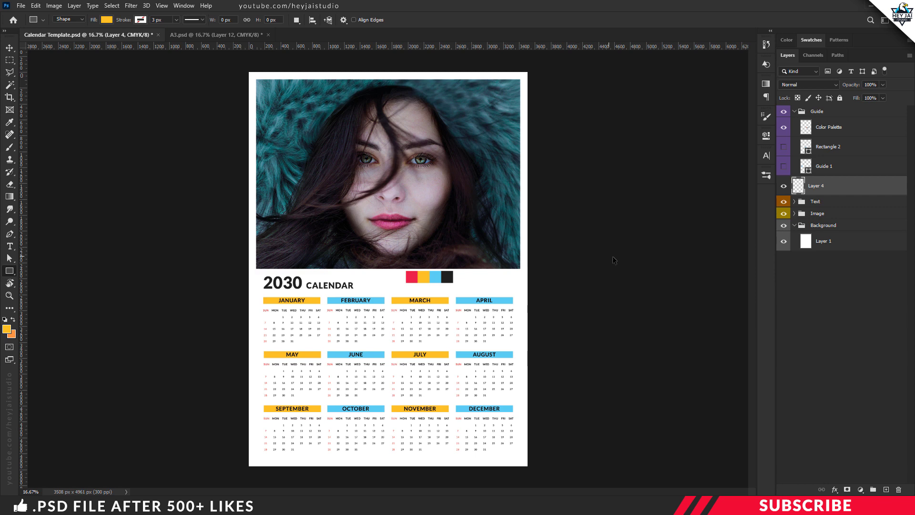
pyautogui.hotkey('ctrl', '+')
pyautogui.scroll(-2, 613, 277)
pyautogui.scroll(-1, 613, 276)
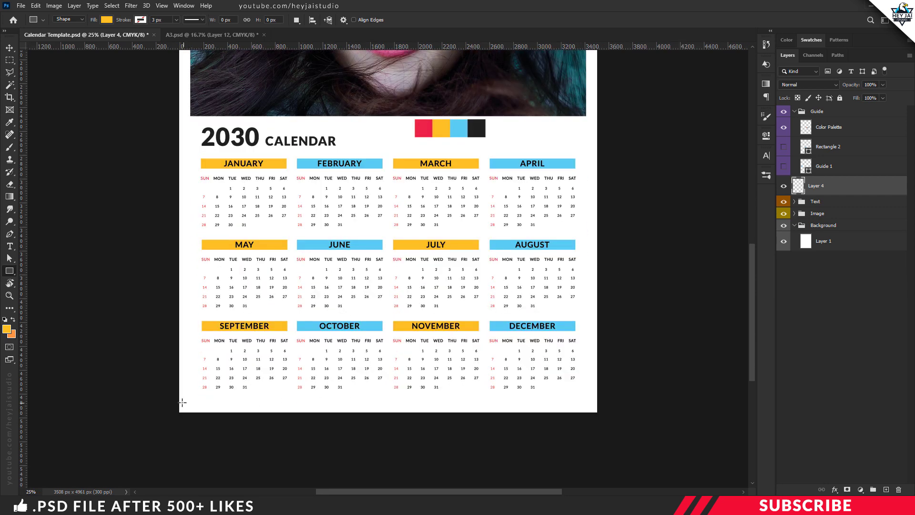
pyautogui.moveTo(173, 401); pyautogui.dragTo(388, 449)
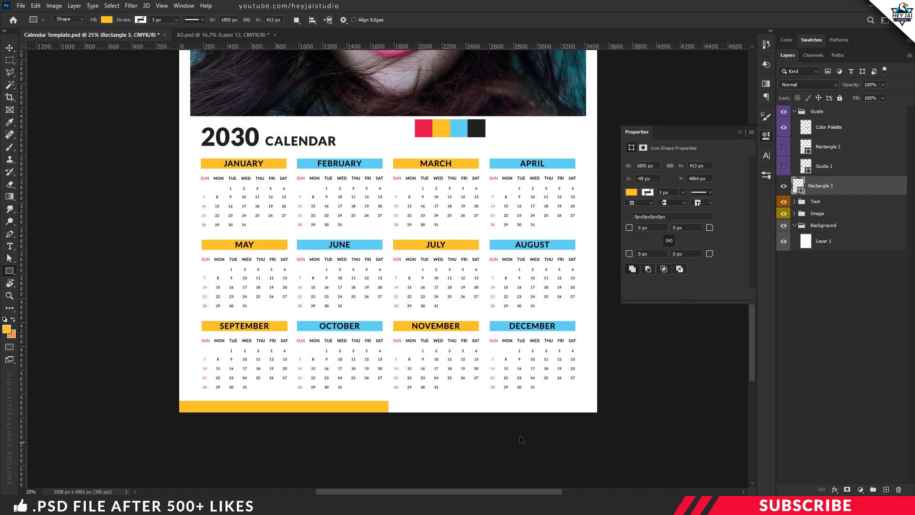
# Step: Nudge the yellow rectangle slightly down so only a thinner strip covers the page's lower edge
pyautogui.hotkey('ctrl', 't')
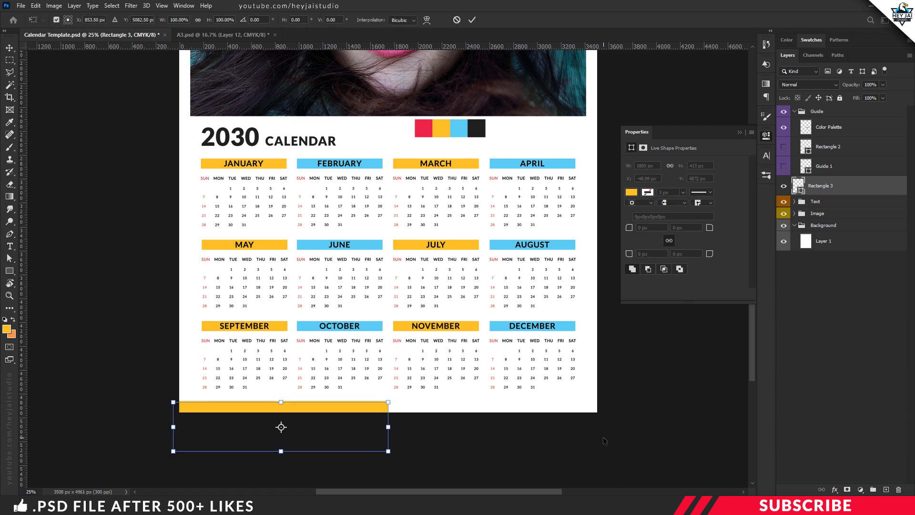
pyautogui.press('Down')
pyautogui.press('Down')
pyautogui.press('Down')
pyautogui.press('Down')
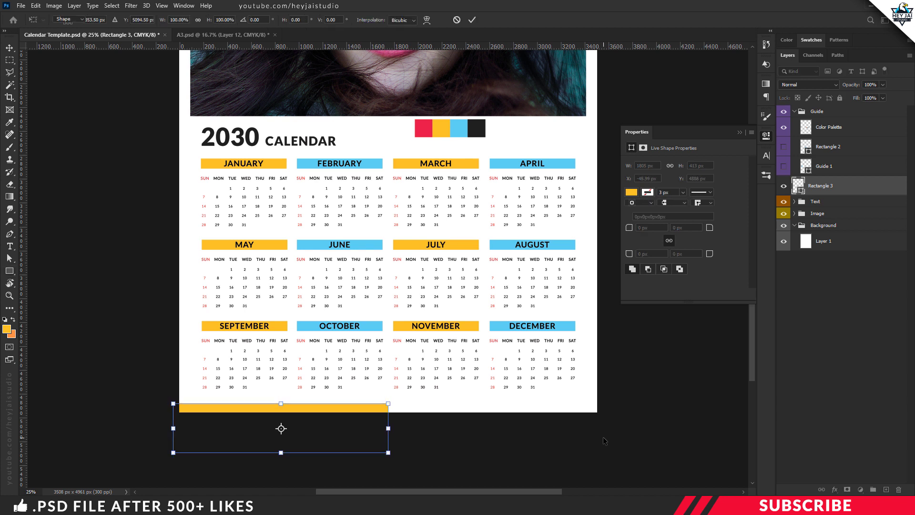
pyautogui.press('Return')
pyautogui.click(766, 136)
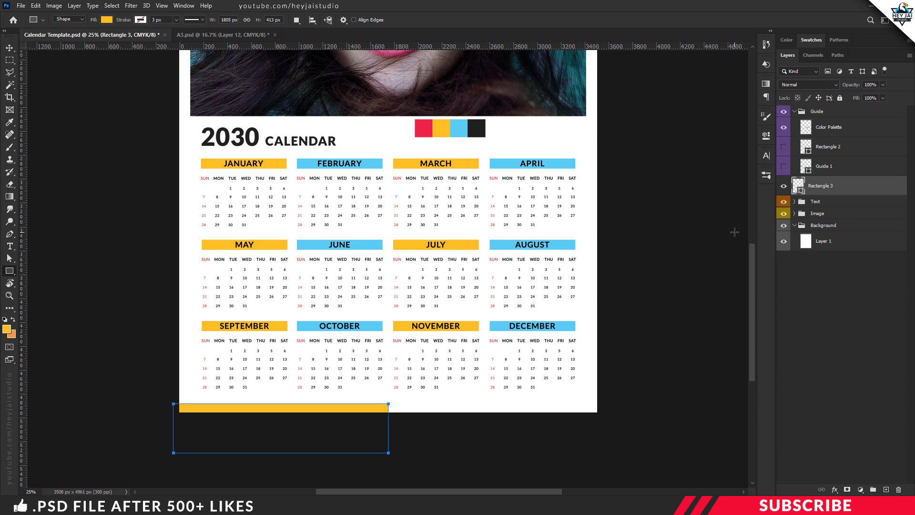
# Step: Add a copy of the yellow bar along the right half of the page's lower edge, coloured light blue #5acbf5 sampled from the April header
pyautogui.hotkey('ctrl', 'j')
pyautogui.press('v')
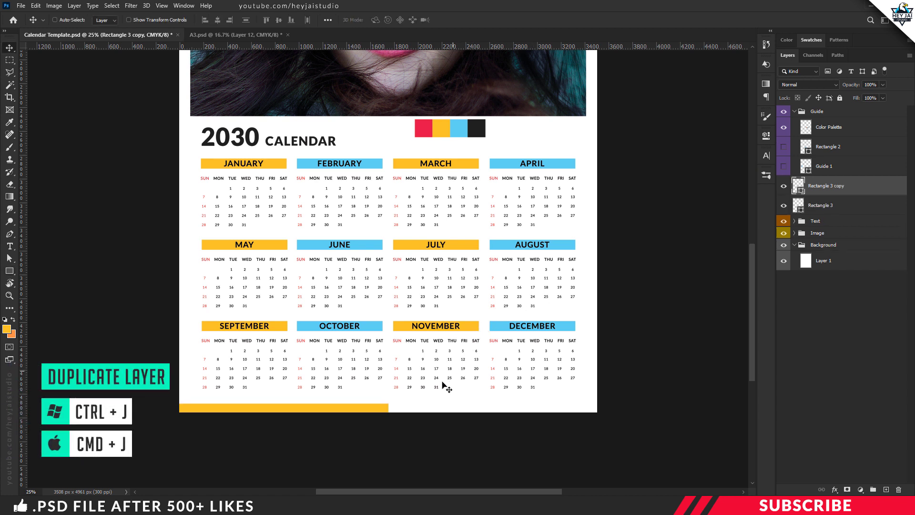
pyautogui.doubleClick(803, 191)
pyautogui.click(534, 166)
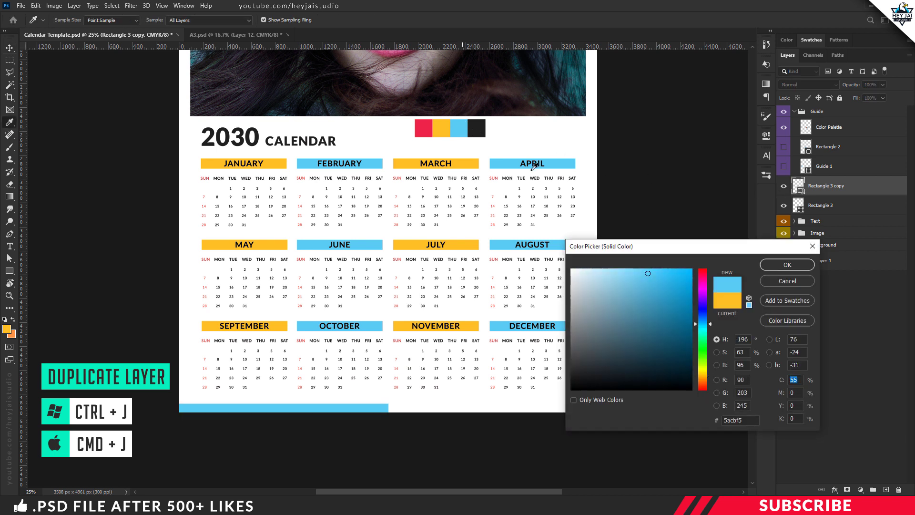
pyautogui.click(800, 265)
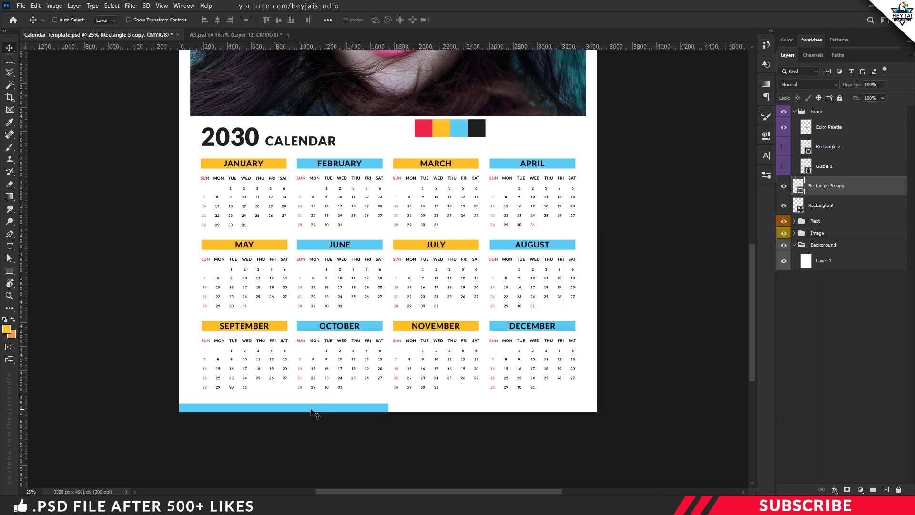
pyautogui.moveTo(313, 413); pyautogui.dragTo(524, 408)
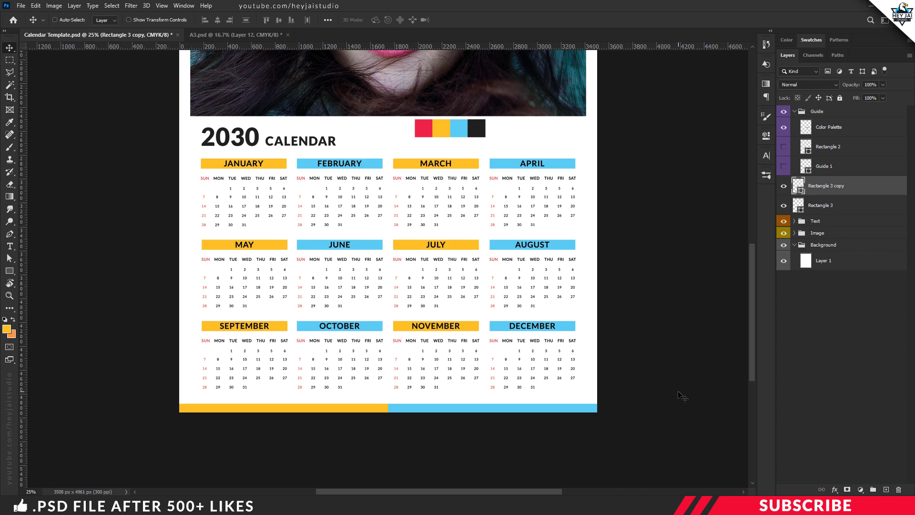
# Step: Hide the Guide group with the colour palette and collapse it
pyautogui.hotkey('ctrl', '-')
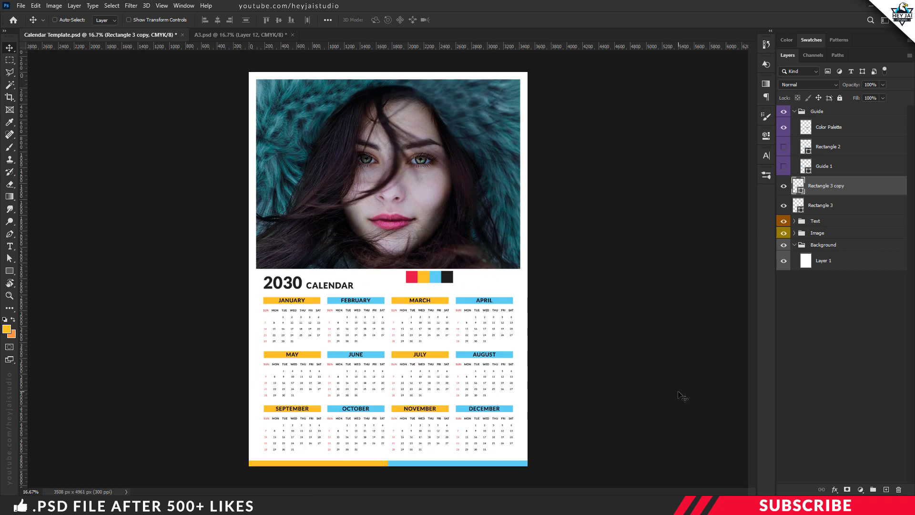
pyautogui.click(784, 112)
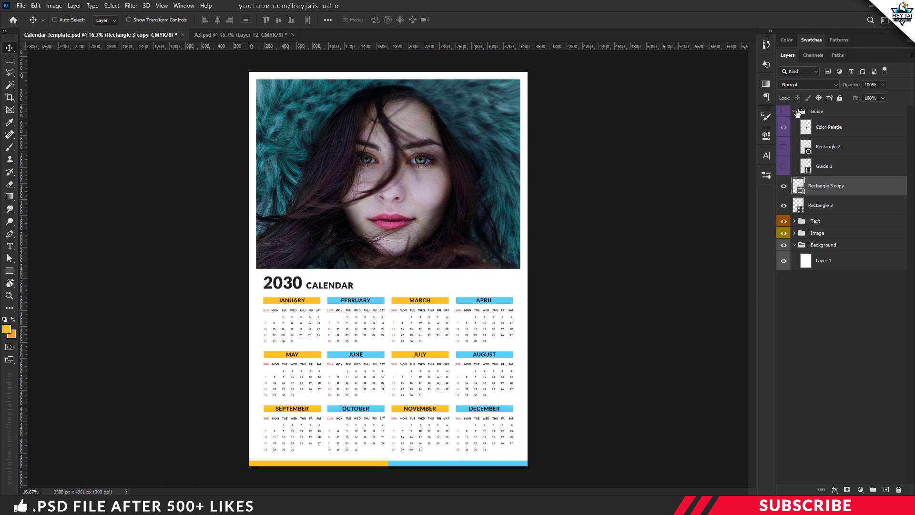
pyautogui.click(794, 112)
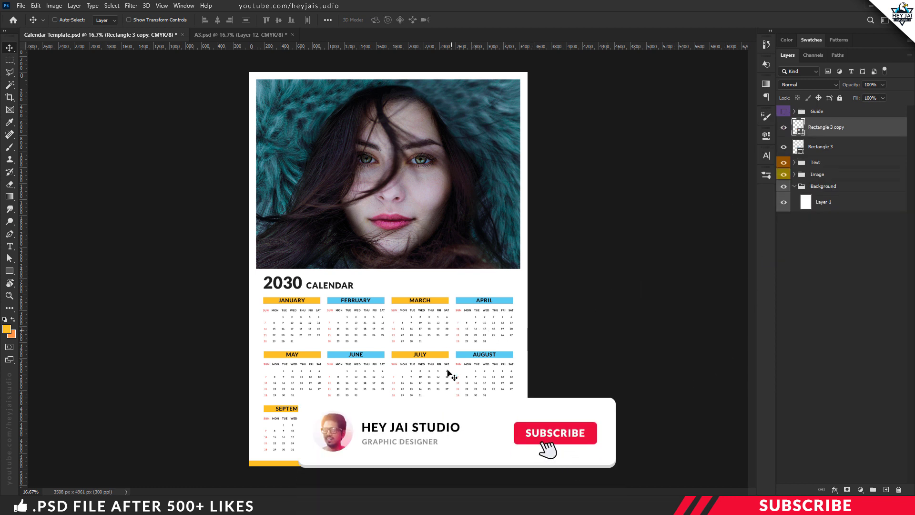